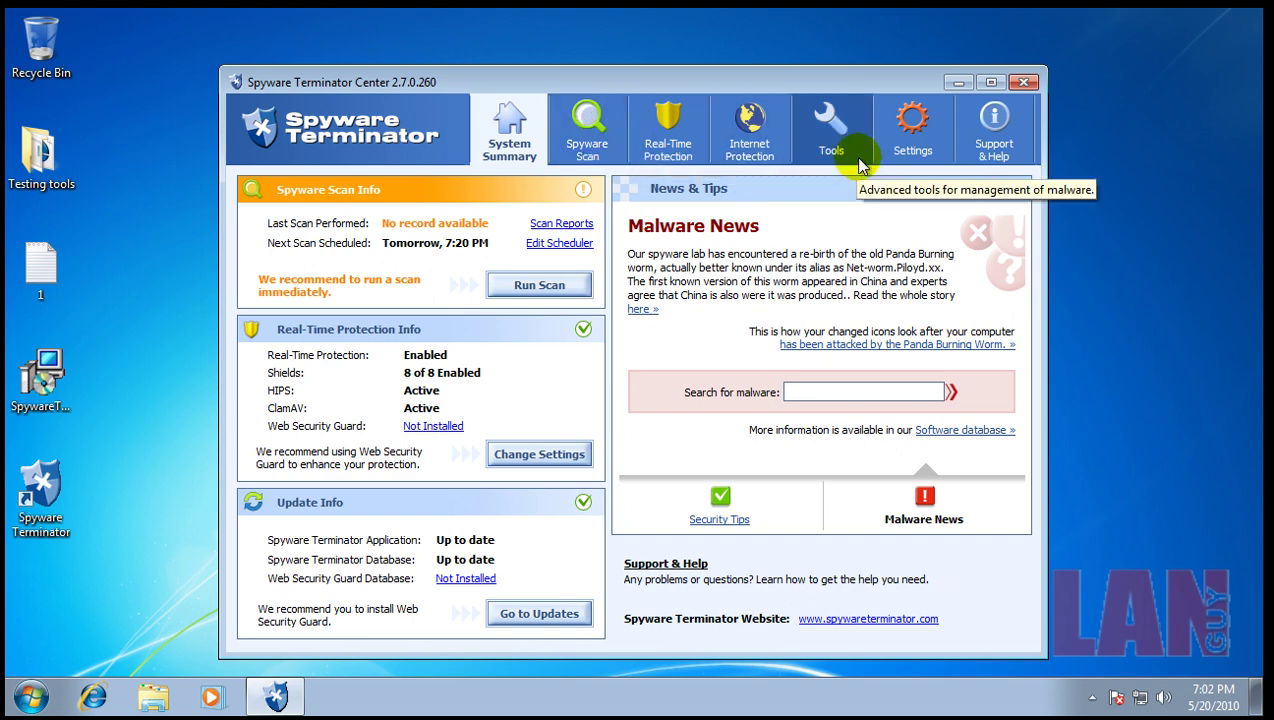
Review the General, Real-Time Protection, Scheduler and Update settings, then return to the System Summary.
{"action": "left_click", "coordinate": [911, 125]}
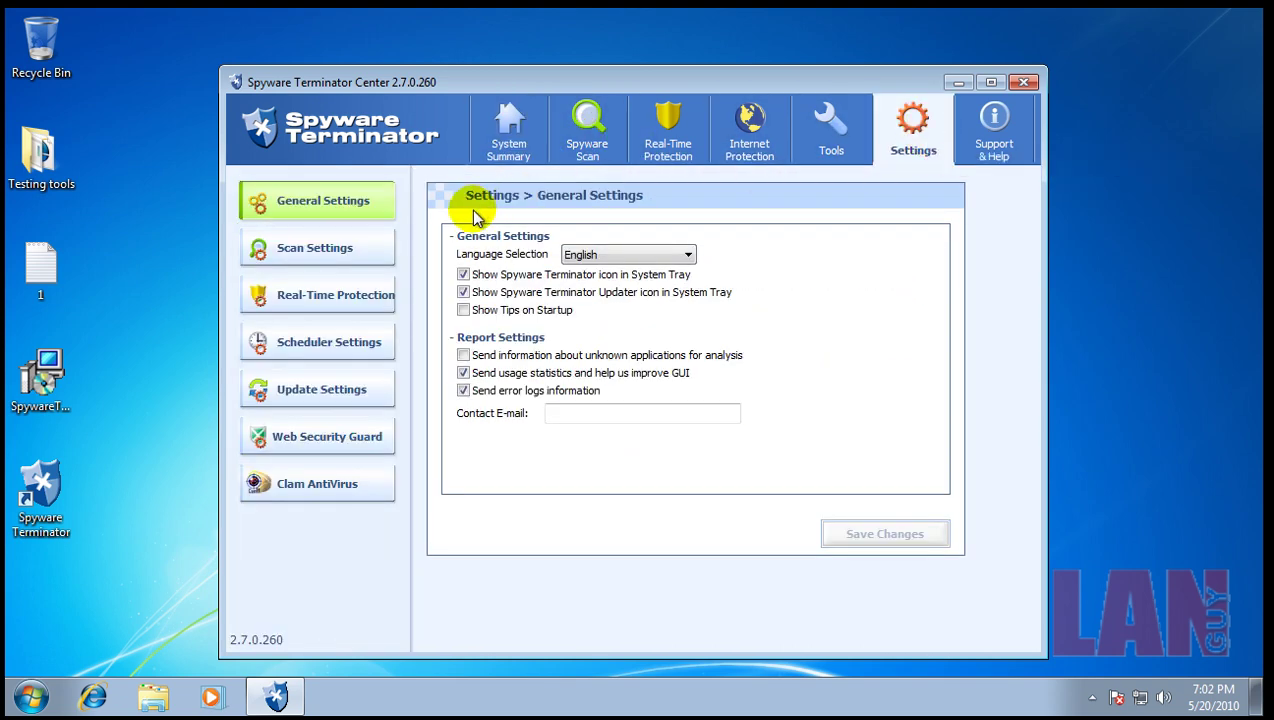
{"action": "left_click", "coordinate": [360, 294]}
{"action": "left_click", "coordinate": [338, 344]}
{"action": "left_click", "coordinate": [338, 392]}
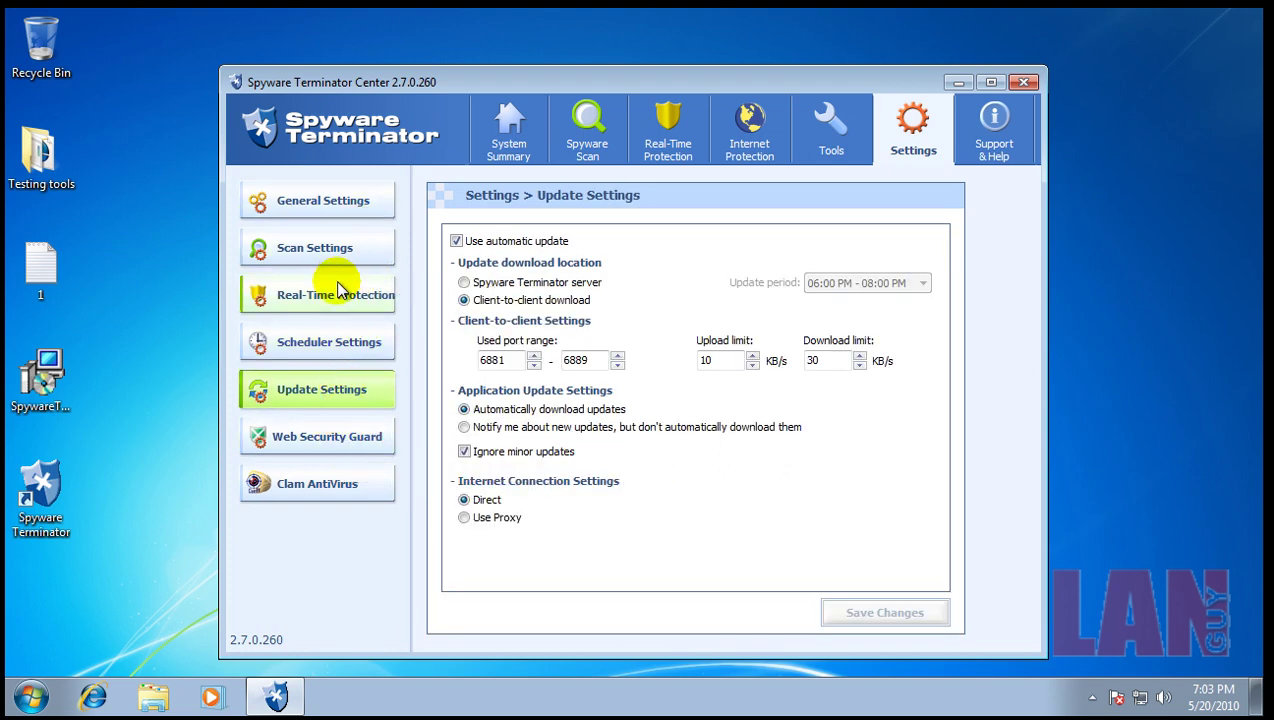
{"action": "left_click", "coordinate": [327, 200]}
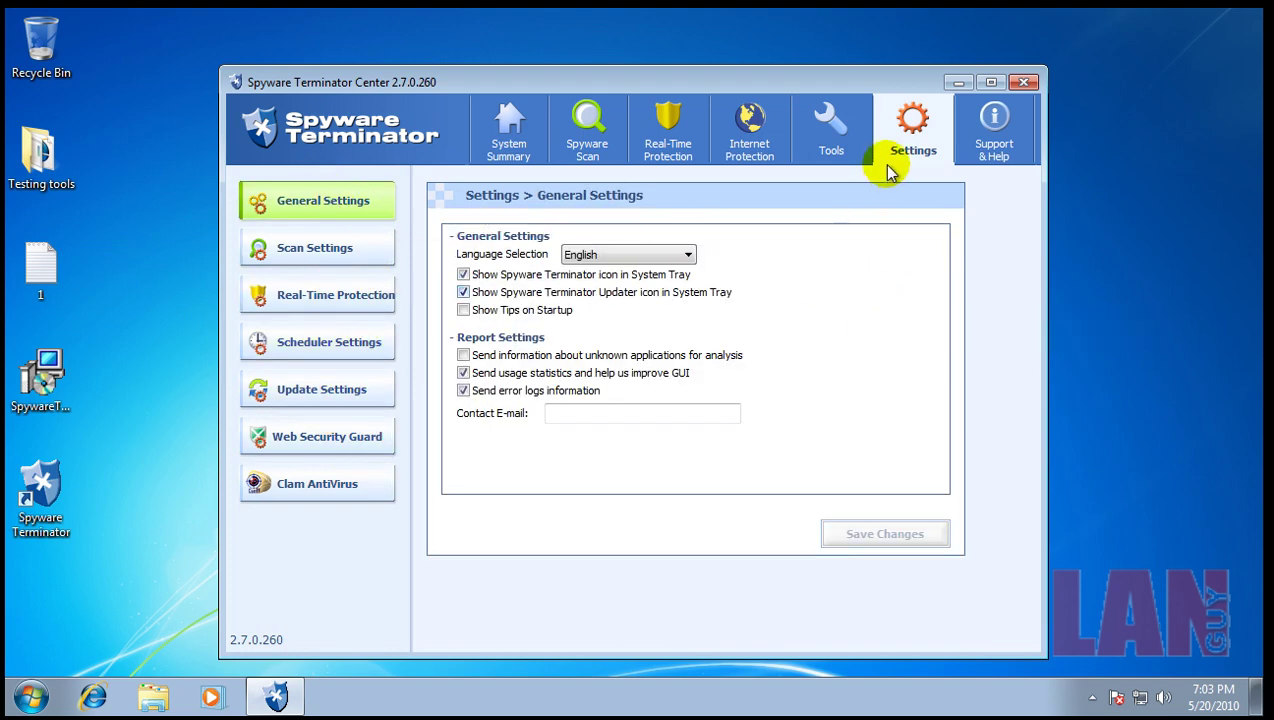
{"action": "left_click", "coordinate": [516, 142]}
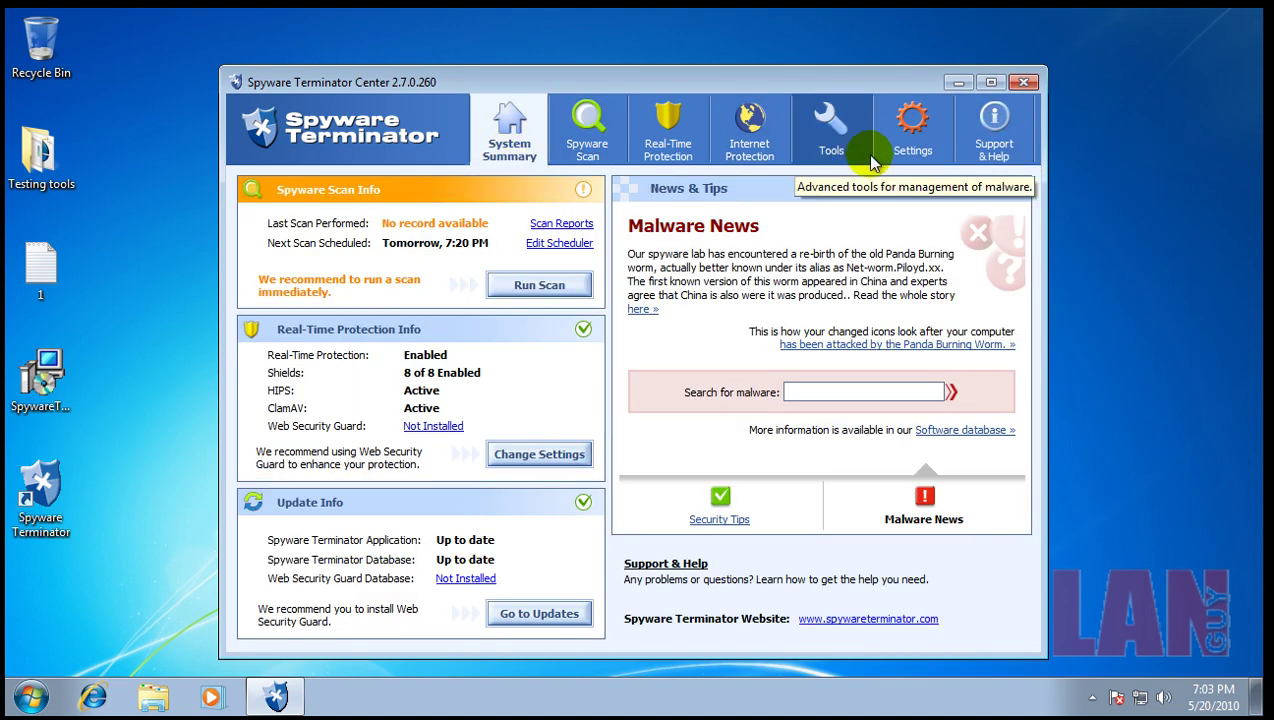
Close the Spyware Terminator Center window and check the client-to-client updater status from the notification area.
{"action": "left_click", "coordinate": [1024, 82]}
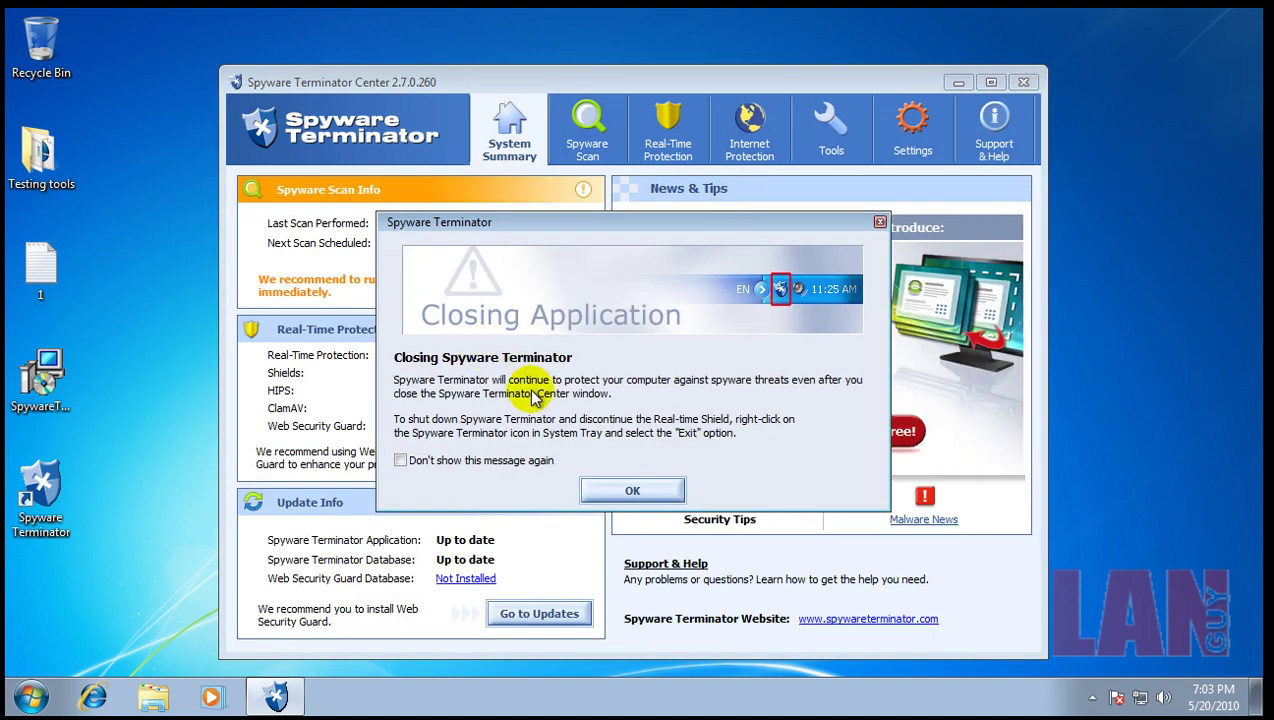
{"action": "left_click", "coordinate": [624, 492]}
{"action": "left_click", "coordinate": [1092, 698]}
{"action": "left_click", "coordinate": [1092, 698]}
{"action": "left_click", "coordinate": [1092, 698]}
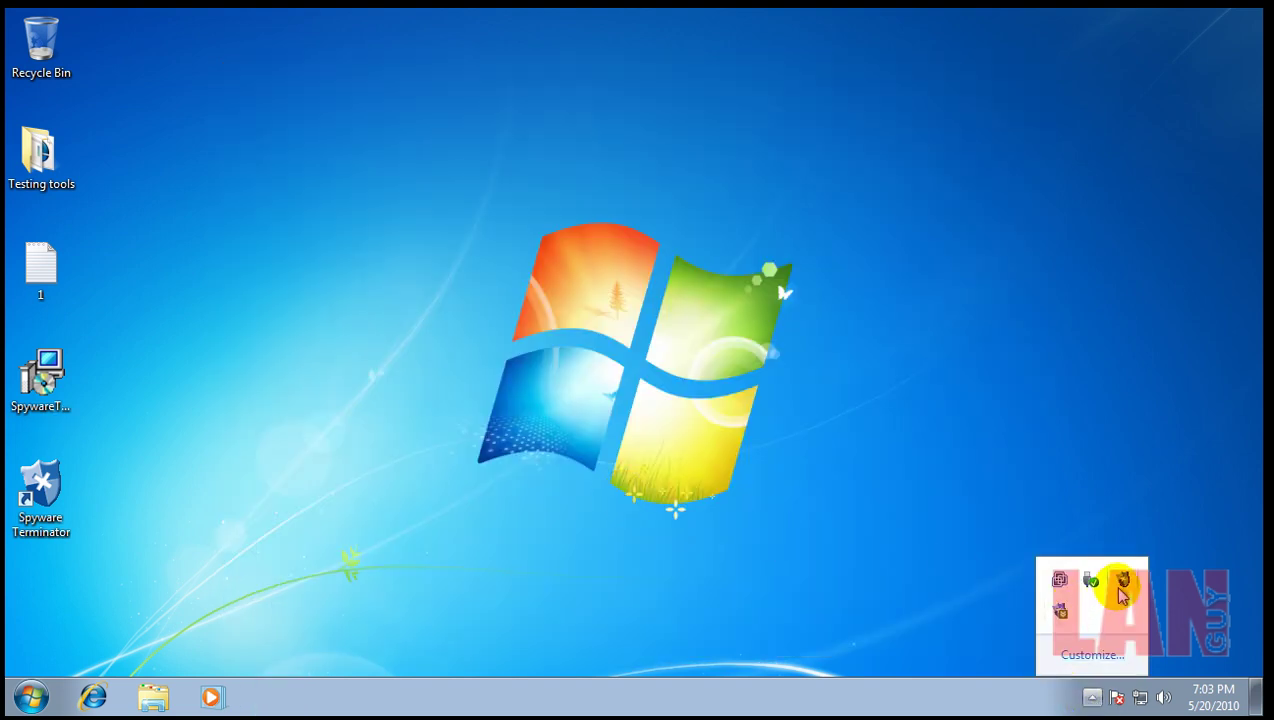
{"action": "double_click", "coordinate": [1061, 610]}
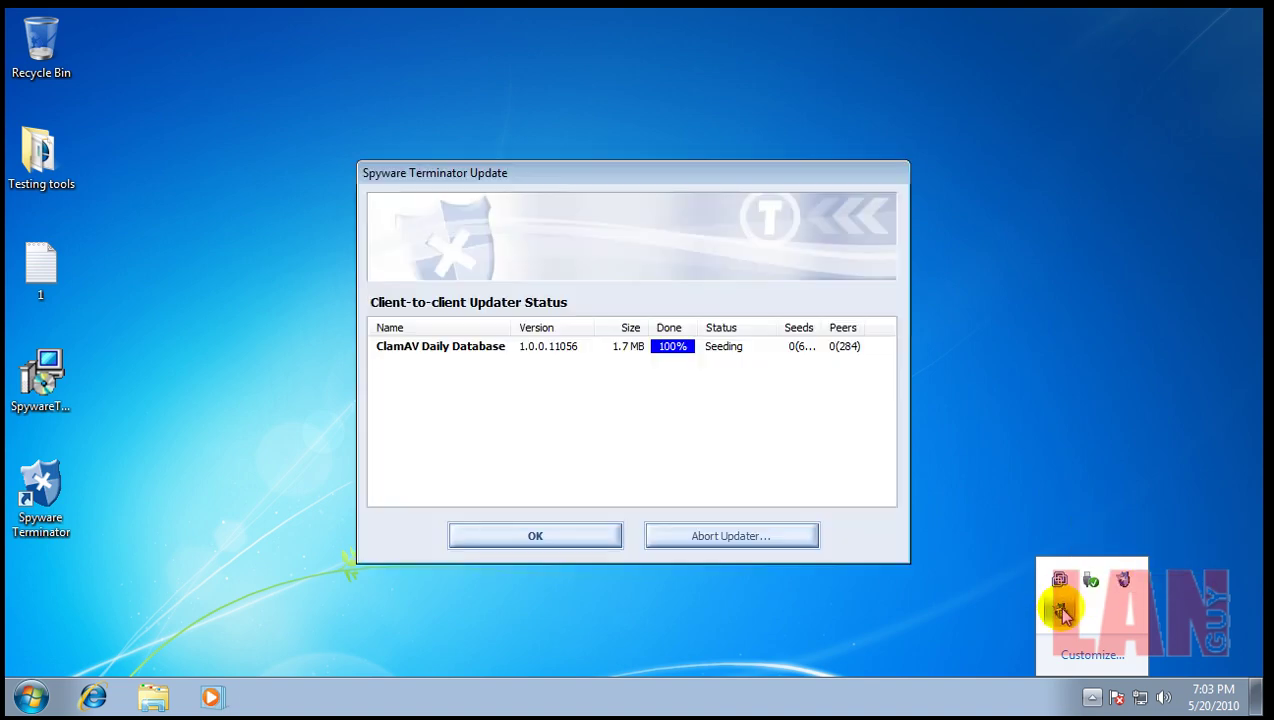
{"action": "left_click", "coordinate": [592, 539]}
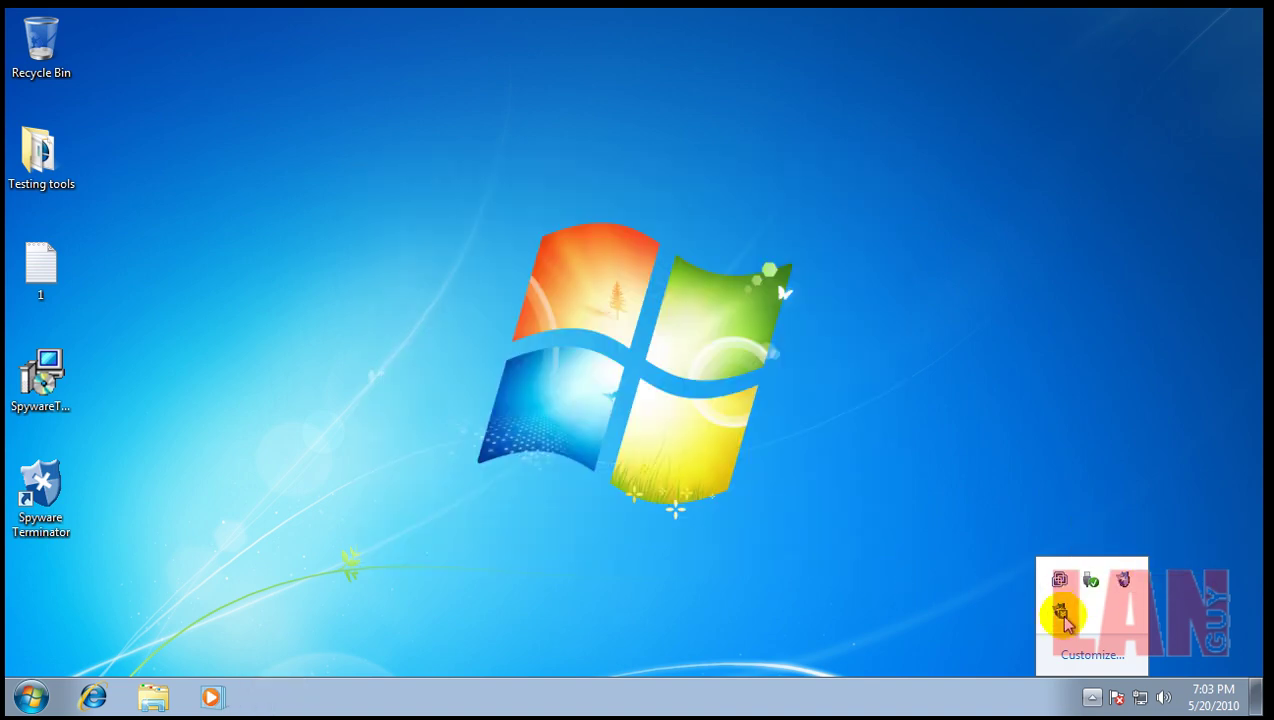
{"action": "right_click", "coordinate": [1061, 612]}
{"action": "left_click", "coordinate": [1058, 598]}
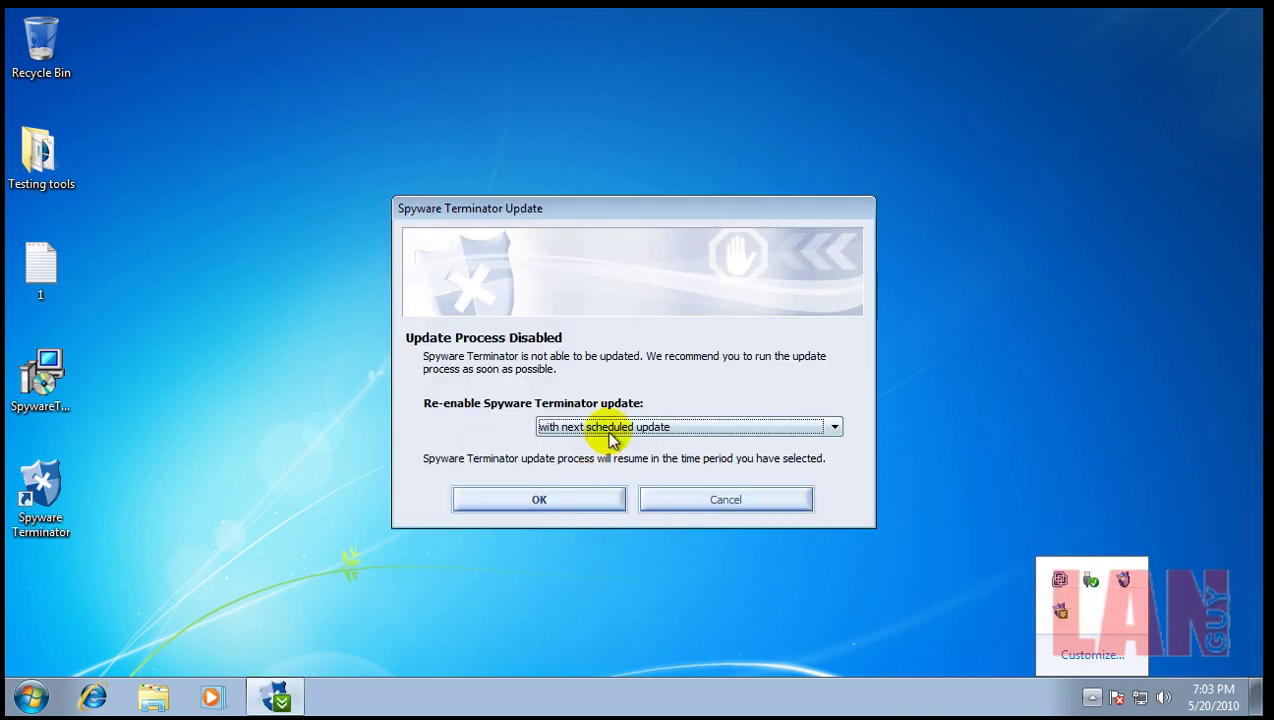
{"action": "left_click", "coordinate": [686, 503]}
Open the text file 1 from the desktop, move its window lower, and copy the first URL, ending in PhotoGift.jpg.exe.
{"action": "left_click", "coordinate": [36, 272]}
{"action": "key", "text": "Return"}
{"action": "left_click_drag", "start_coordinate": [332, 54], "coordinate": [310, 339]}
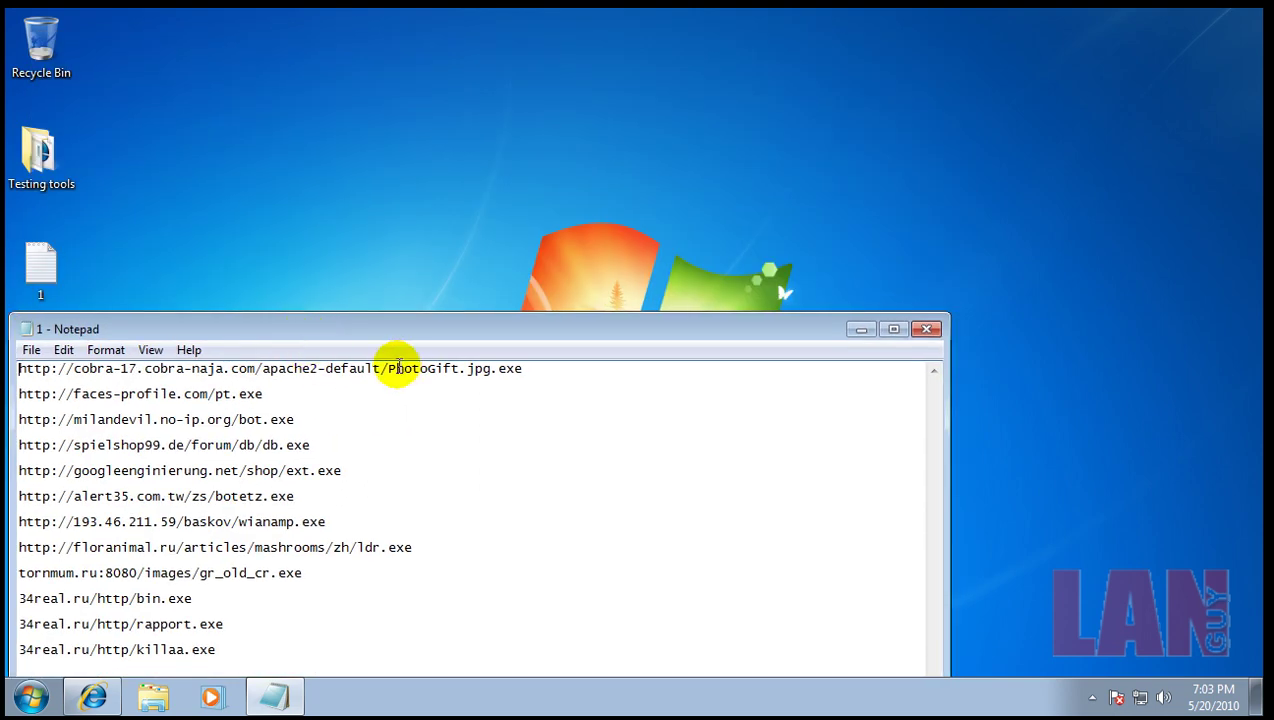
{"action": "left_click_drag", "start_coordinate": [523, 368], "coordinate": [23, 322]}
{"action": "key", "text": "ctrl+c"}
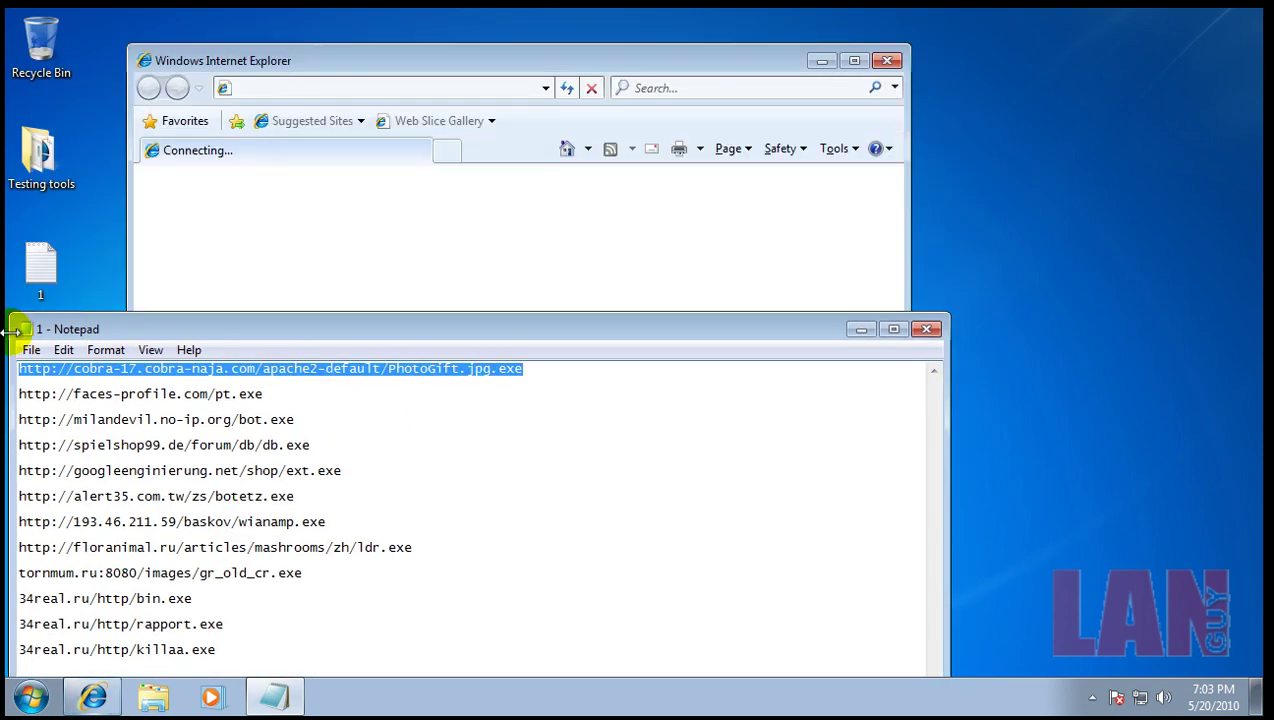
Place the Internet Explorer window beside the URL list and load the copied PhotoGift.jpg.exe address.
{"action": "left_click_drag", "start_coordinate": [550, 68], "coordinate": [907, 52]}
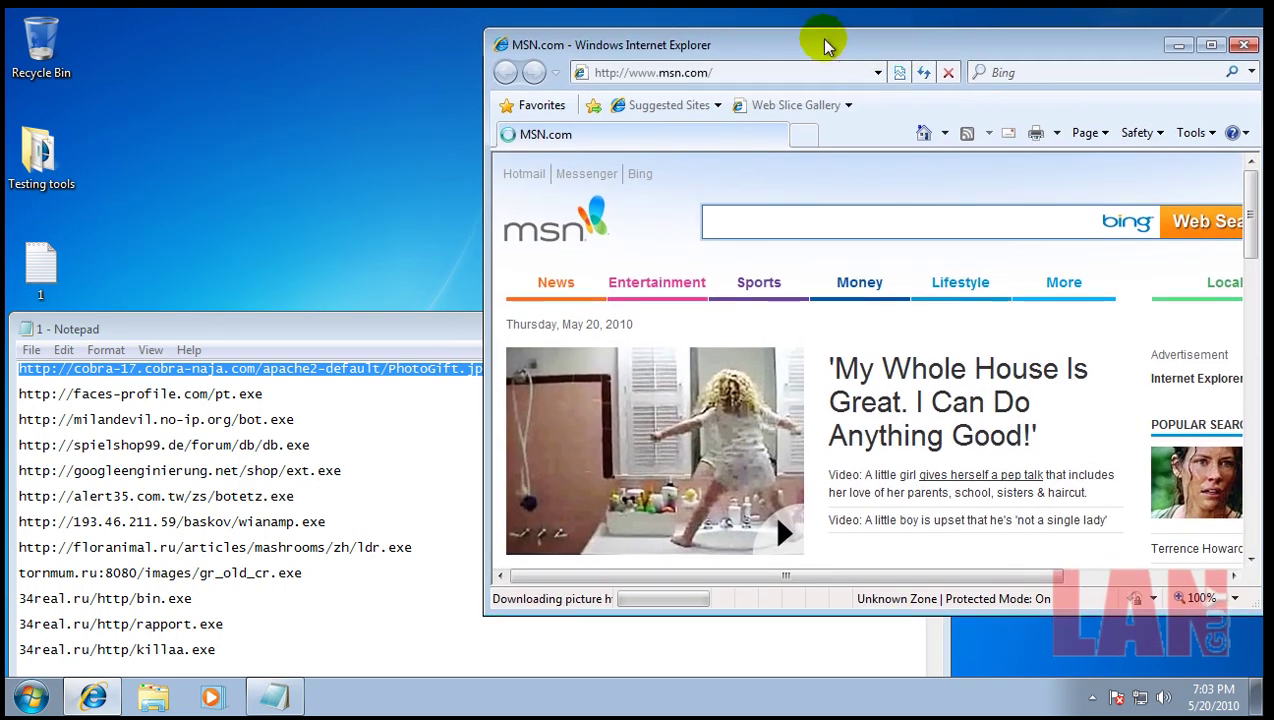
{"action": "left_click_drag", "start_coordinate": [820, 45], "coordinate": [768, 57]}
{"action": "left_click", "coordinate": [765, 67]}
{"action": "left_click", "coordinate": [1019, 561]}
{"action": "left_click", "coordinate": [698, 67]}
{"action": "key", "text": "ctrl+v"}
{"action": "key", "text": "Return"}
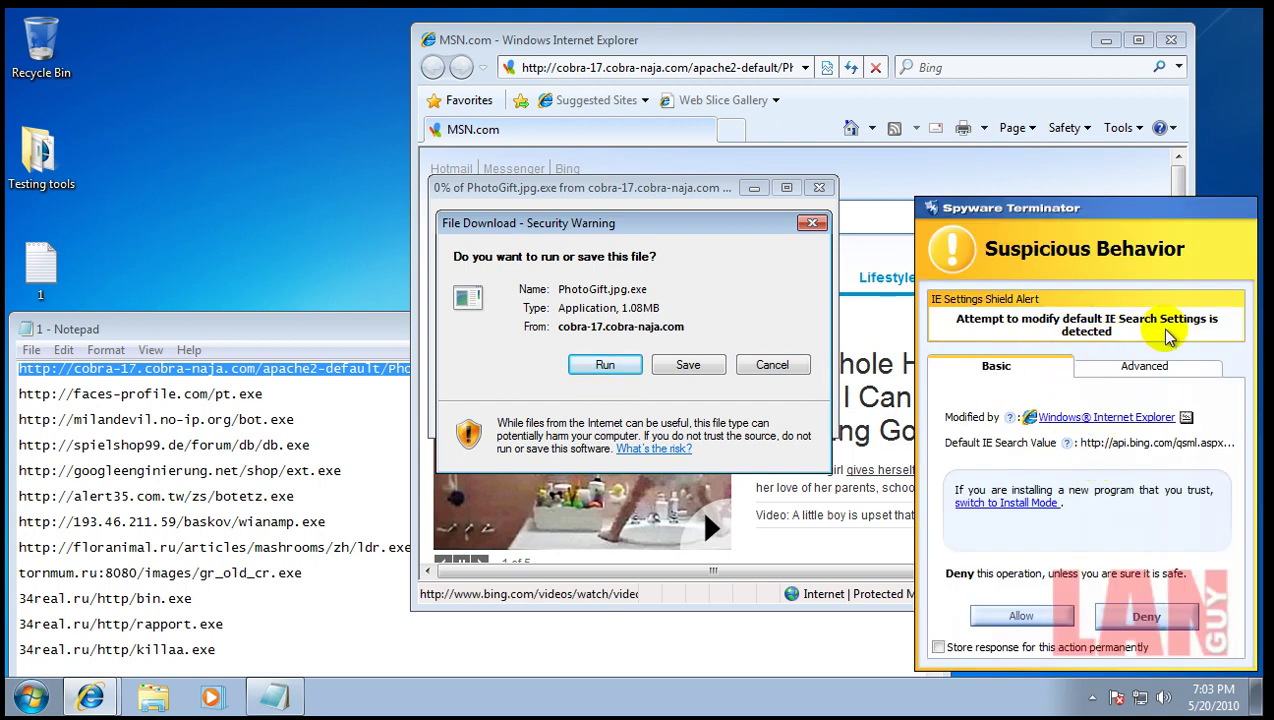
Allow Internet Explorer's repeated attempts to modify the default IE search settings.
{"action": "left_click", "coordinate": [1035, 619]}
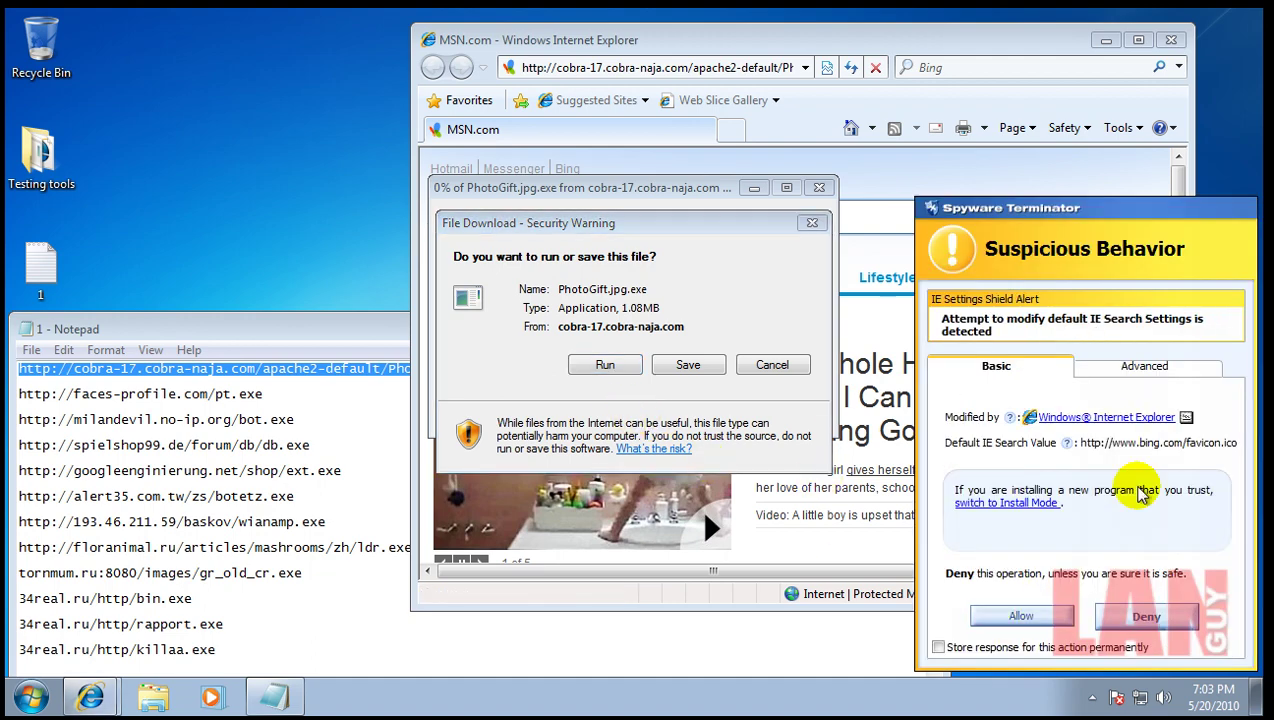
{"action": "left_click", "coordinate": [1040, 620]}
{"action": "left_click", "coordinate": [1040, 620]}
{"action": "left_click", "coordinate": [1040, 620]}
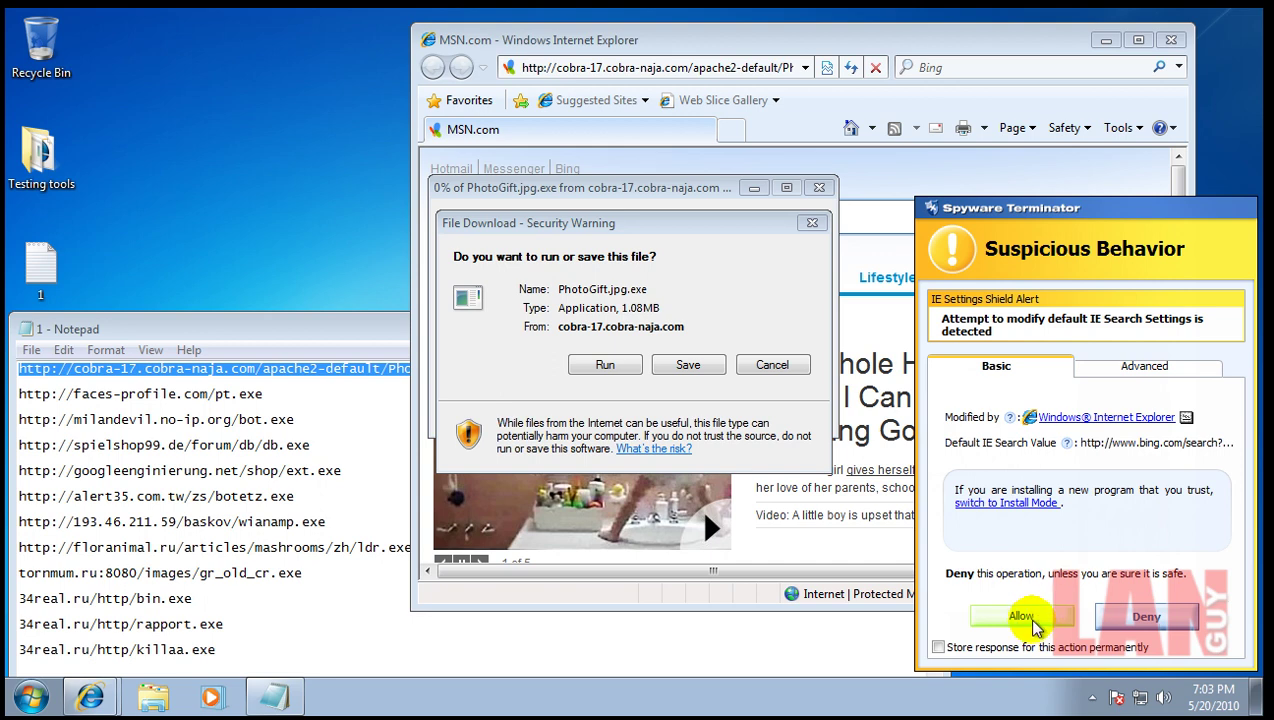
{"action": "left_click", "coordinate": [1040, 620]}
Choose to run the PhotoGift.jpg.exe download and allow the remaining IE search settings changes.
{"action": "left_click", "coordinate": [612, 363]}
{"action": "left_click", "coordinate": [611, 340]}
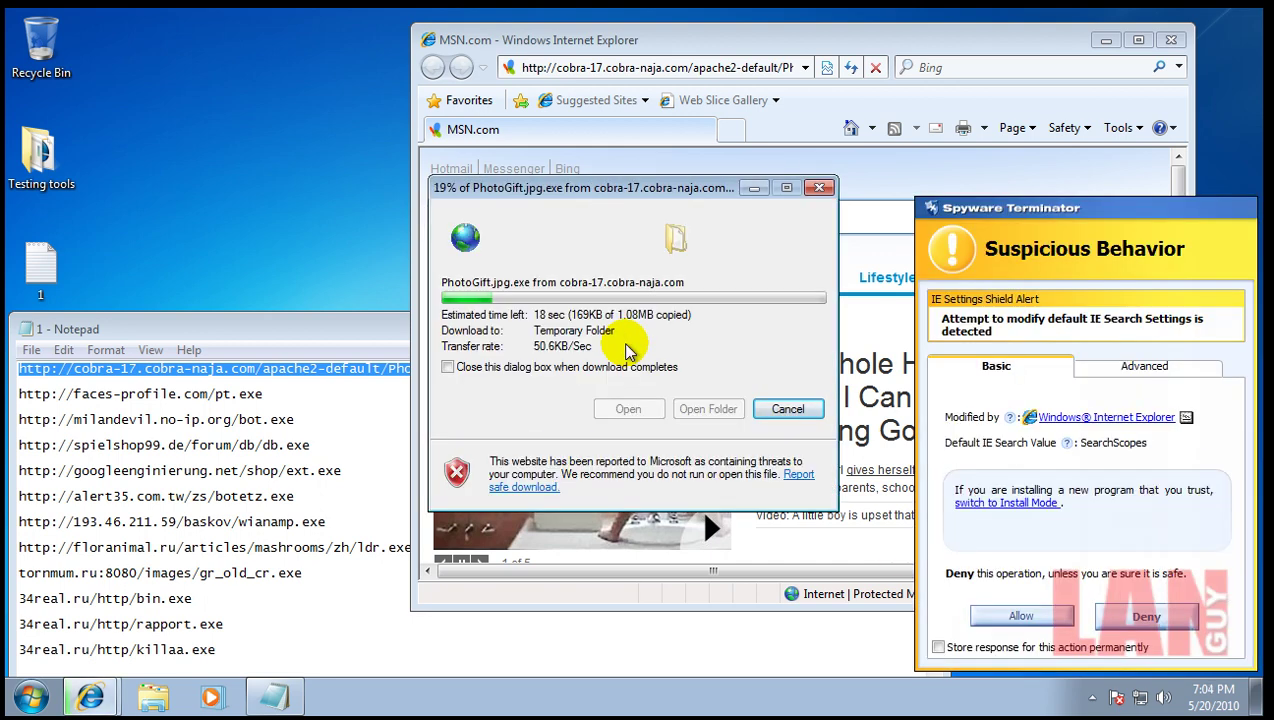
{"action": "left_click", "coordinate": [1060, 624]}
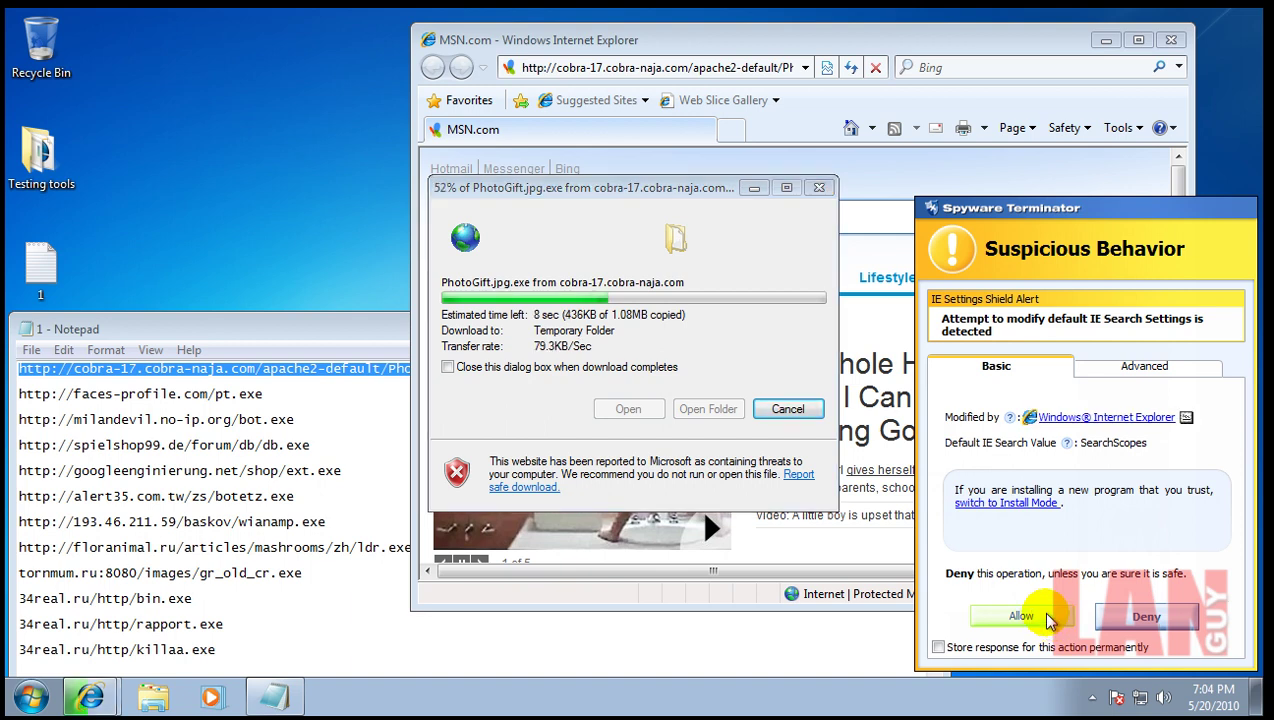
{"action": "left_click", "coordinate": [1048, 621]}
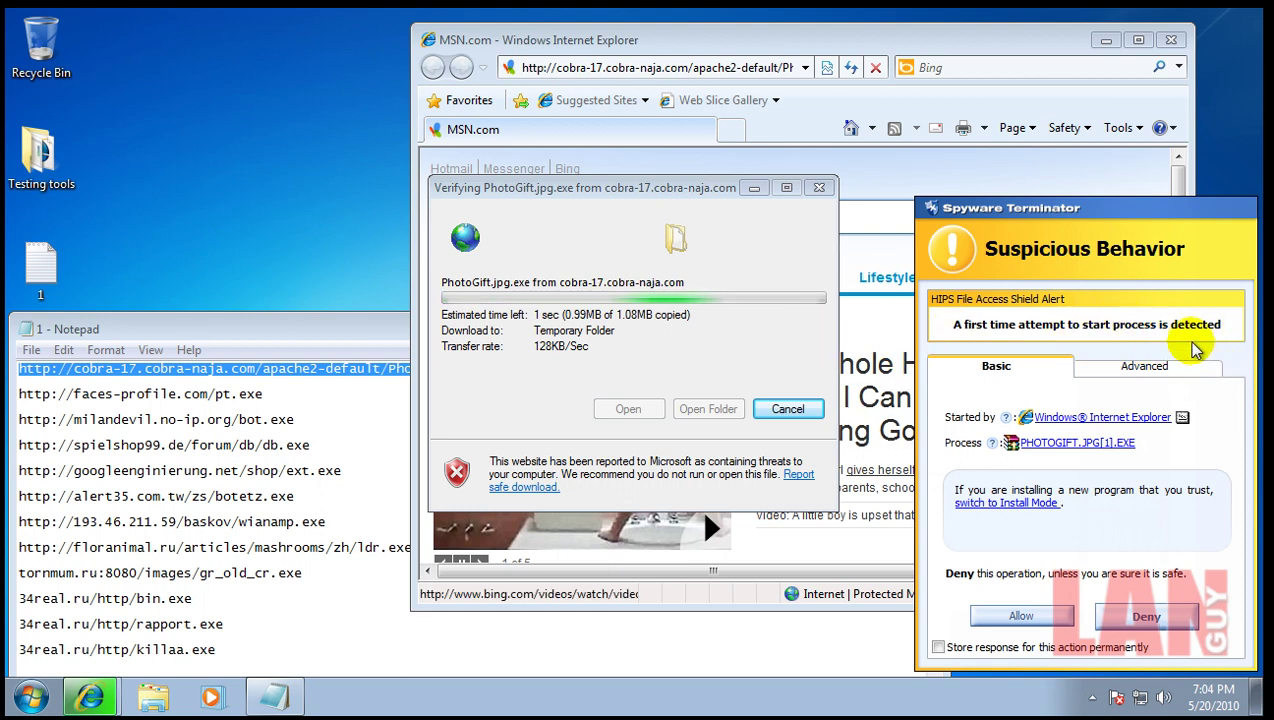
Allow the PhotoGift.jpg[1].exe process to start in every shield alert and in User Account Control, and dismiss the resulting Windows error.
{"action": "mouse_move", "coordinate": [1098, 450]}
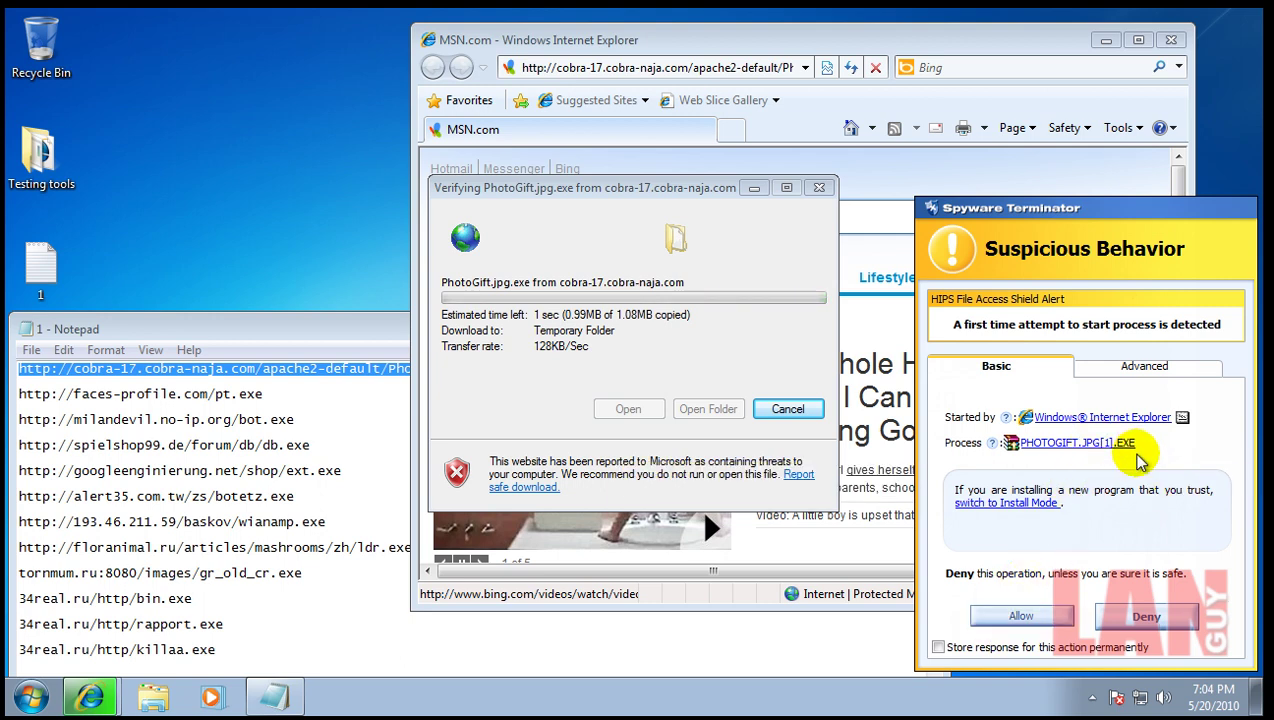
{"action": "left_click", "coordinate": [1015, 614]}
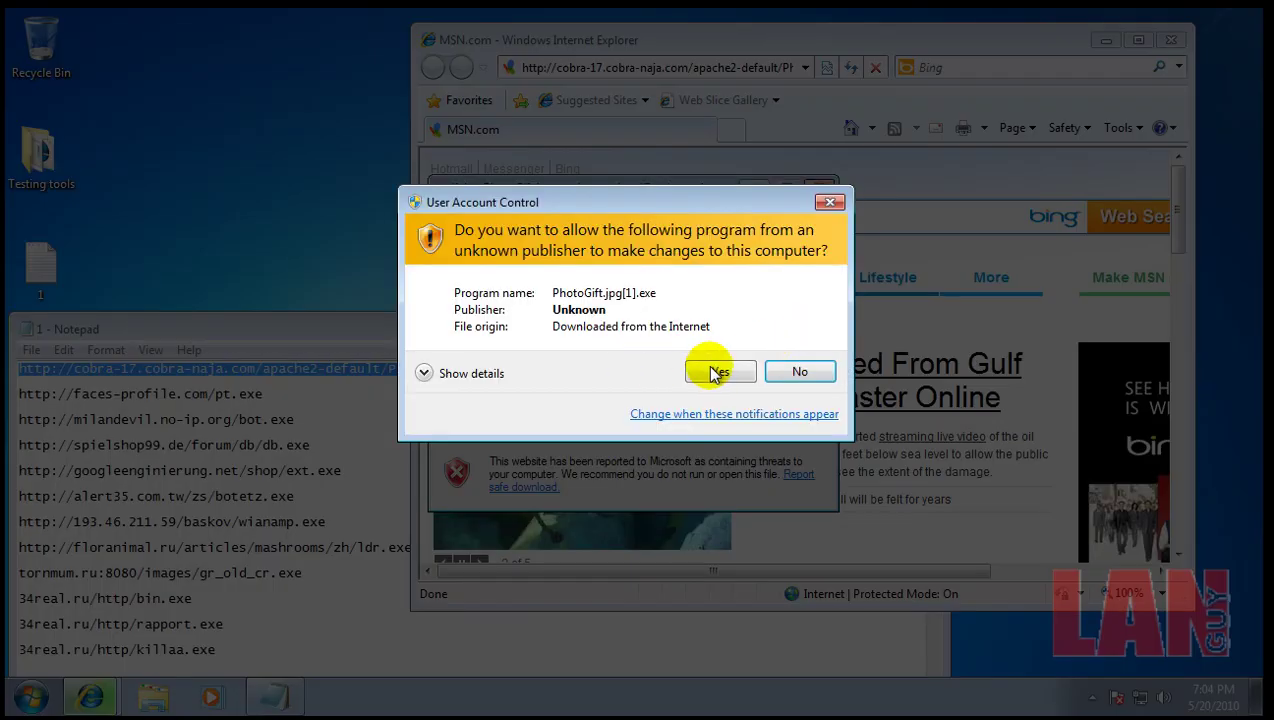
{"action": "left_click", "coordinate": [717, 373]}
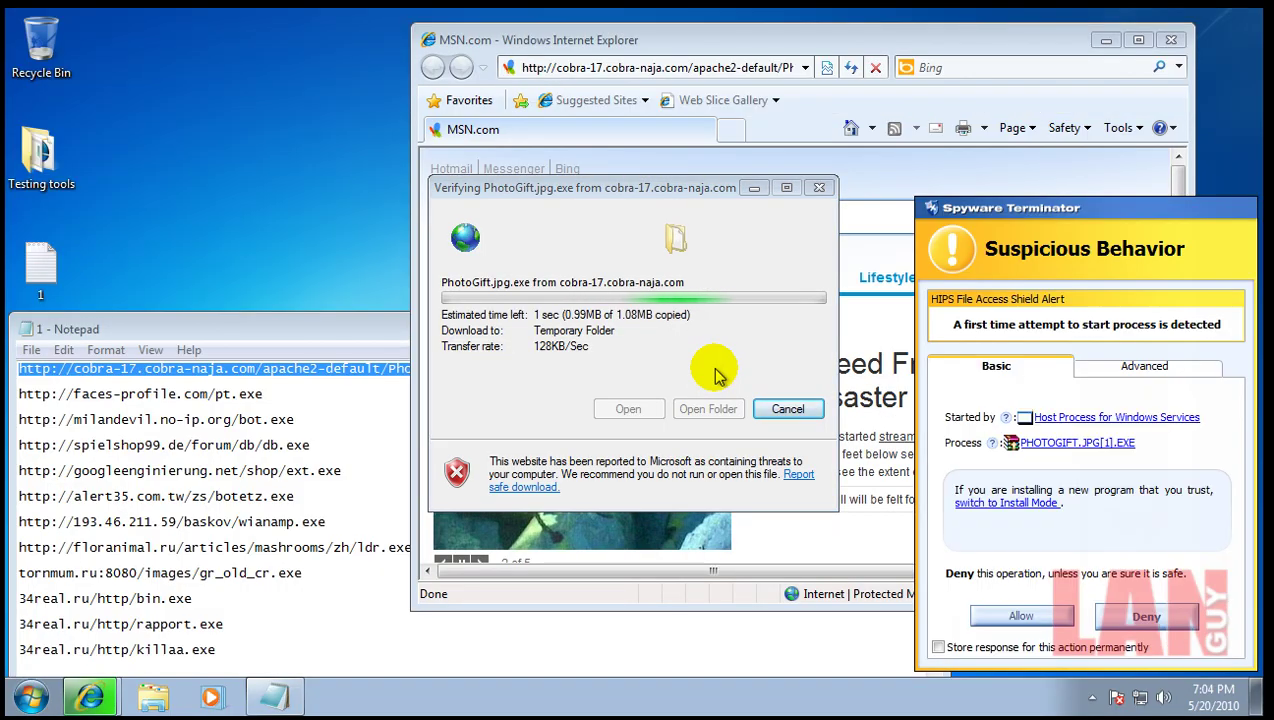
{"action": "mouse_move", "coordinate": [1060, 420]}
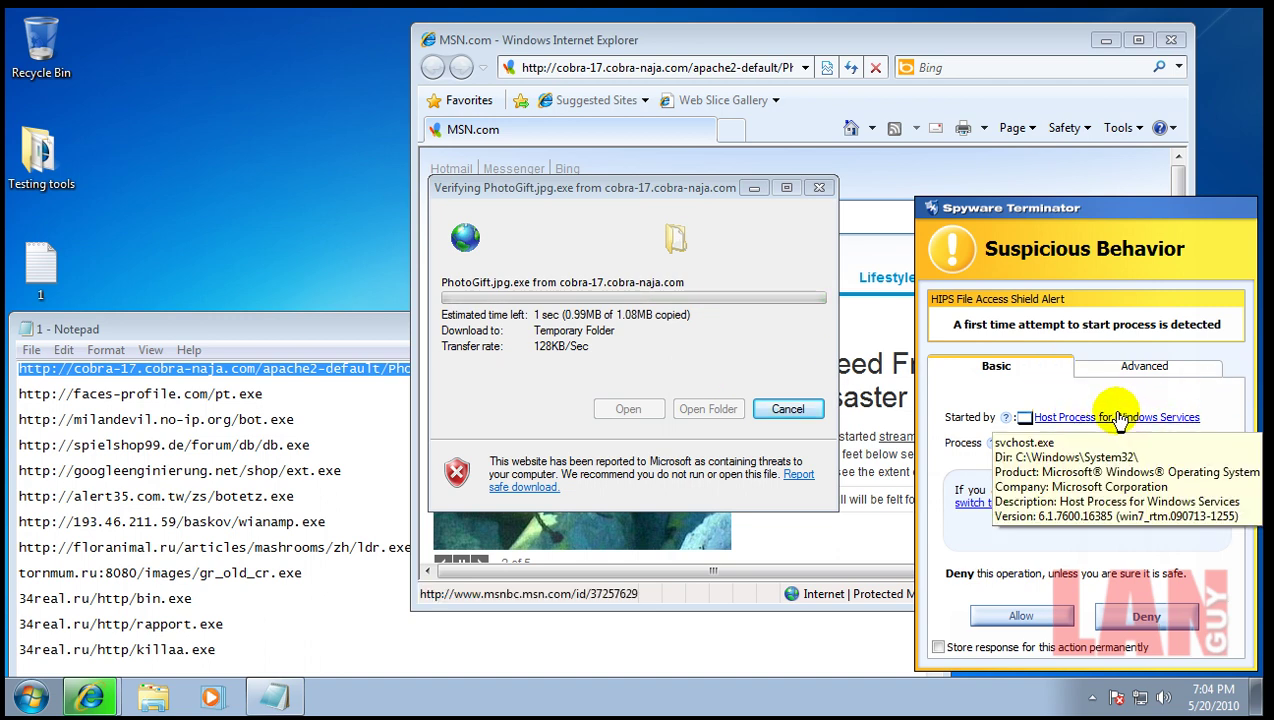
{"action": "left_click", "coordinate": [1045, 613]}
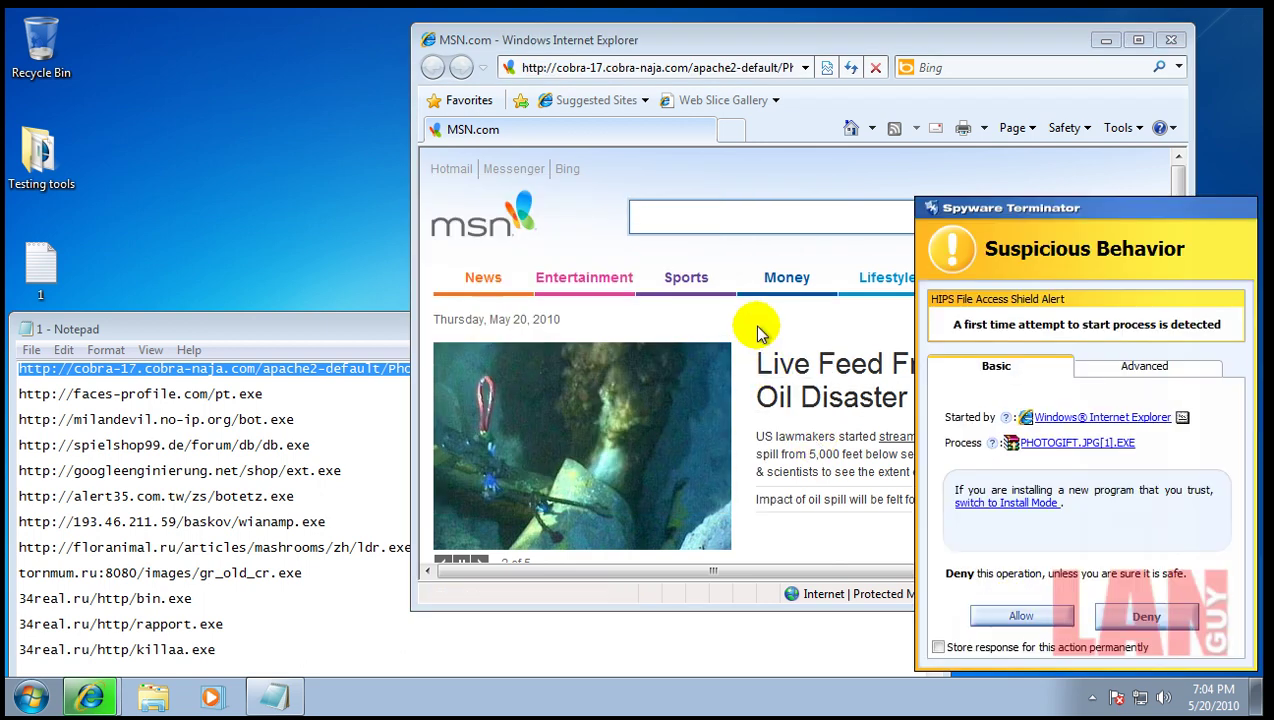
{"action": "left_click", "coordinate": [1030, 616]}
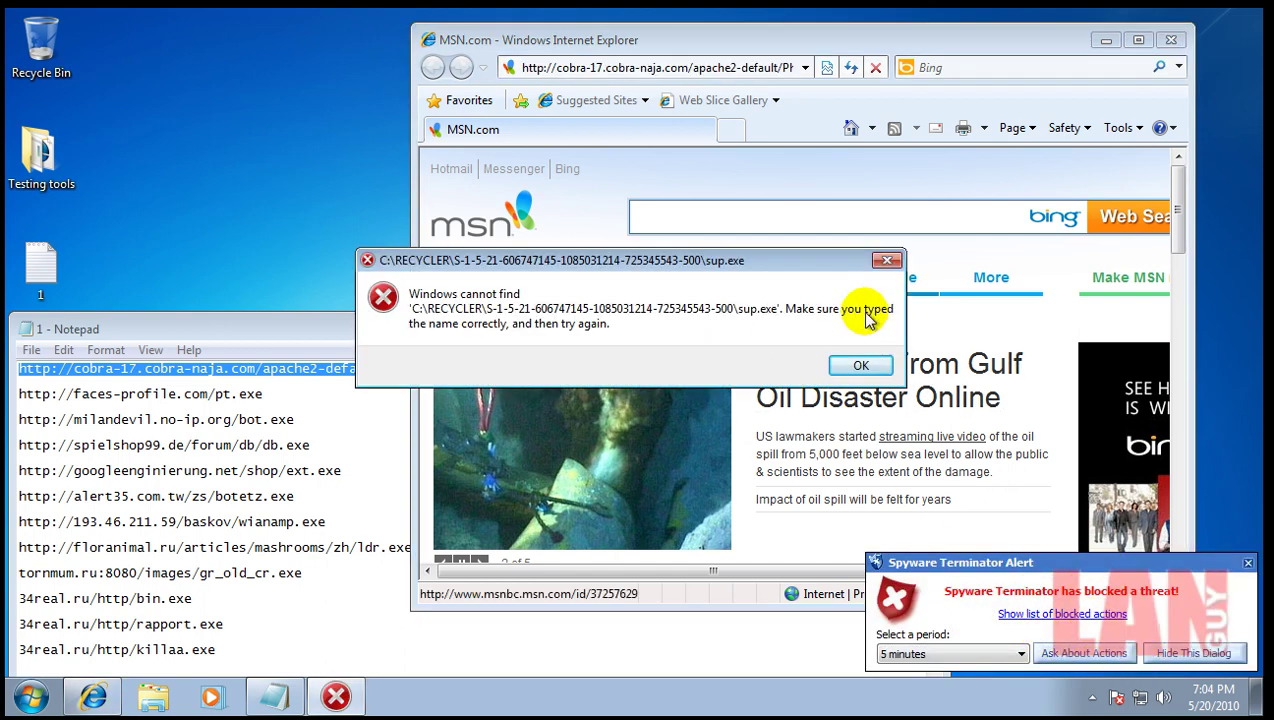
{"action": "left_click", "coordinate": [860, 365]}
{"action": "left_click_drag", "start_coordinate": [263, 394], "coordinate": [12, 397]}
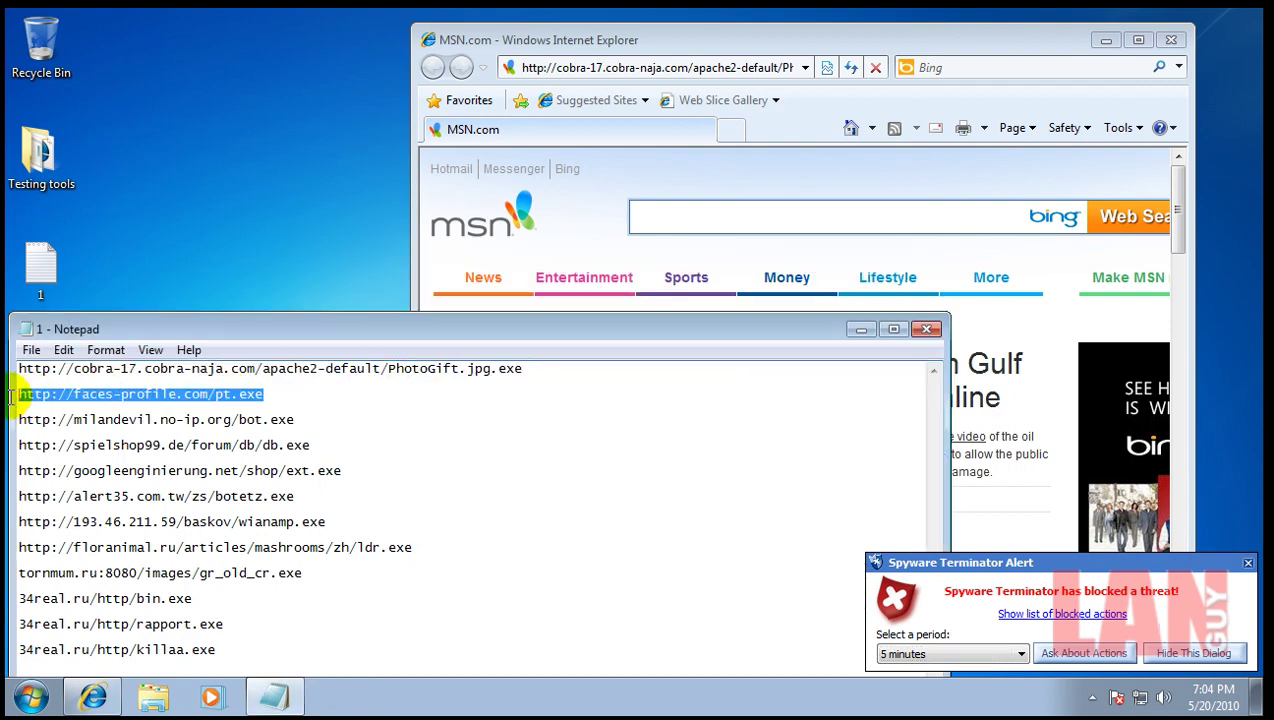
{"action": "left_click", "coordinate": [707, 68]}
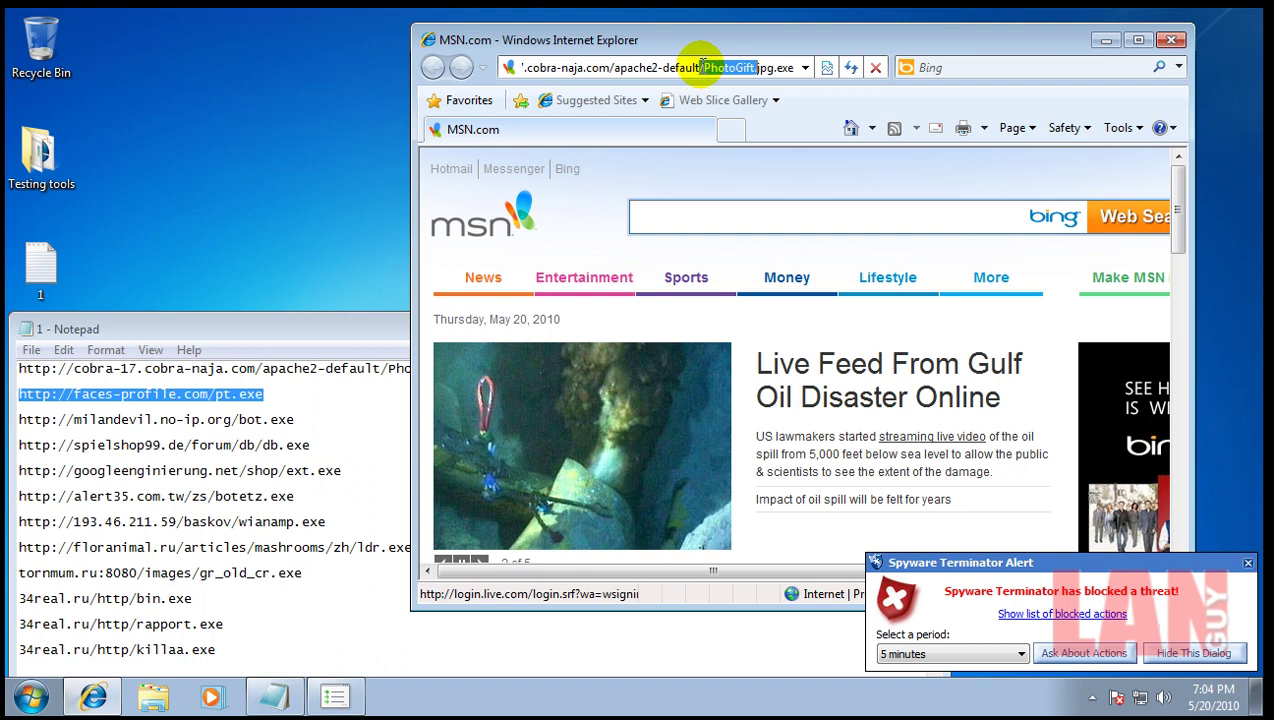
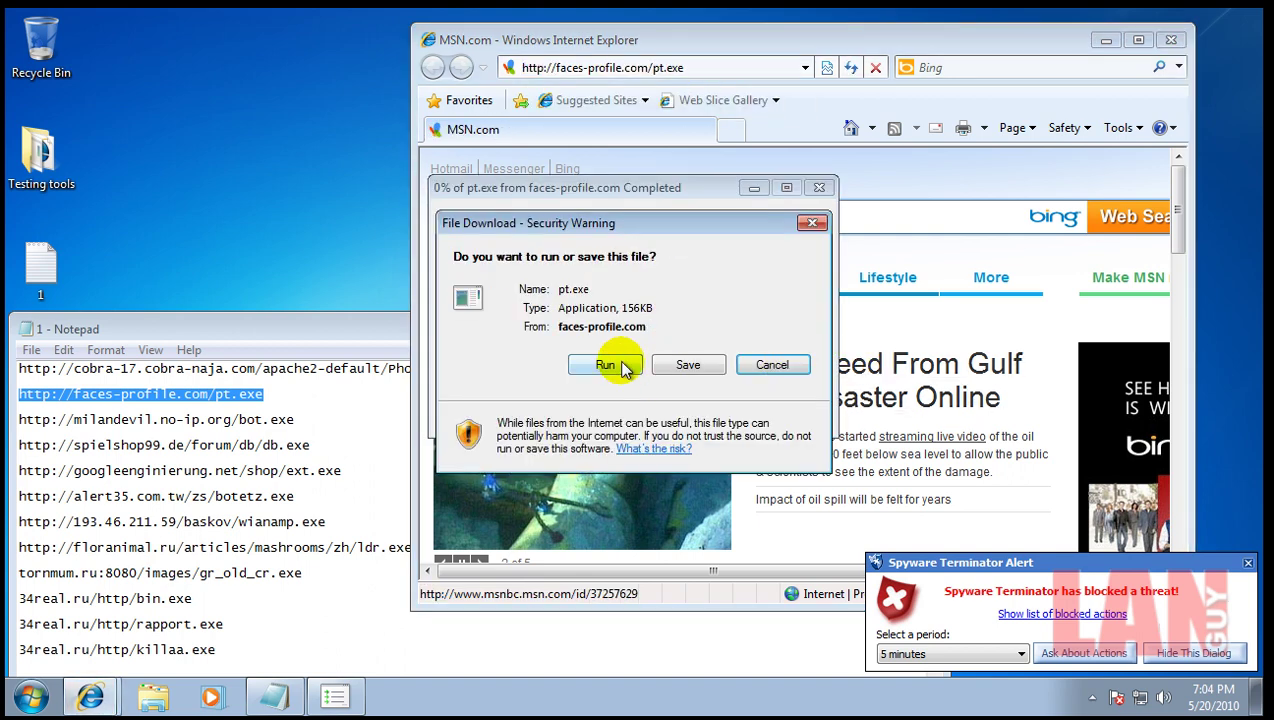
{"action": "left_click", "coordinate": [608, 363]}
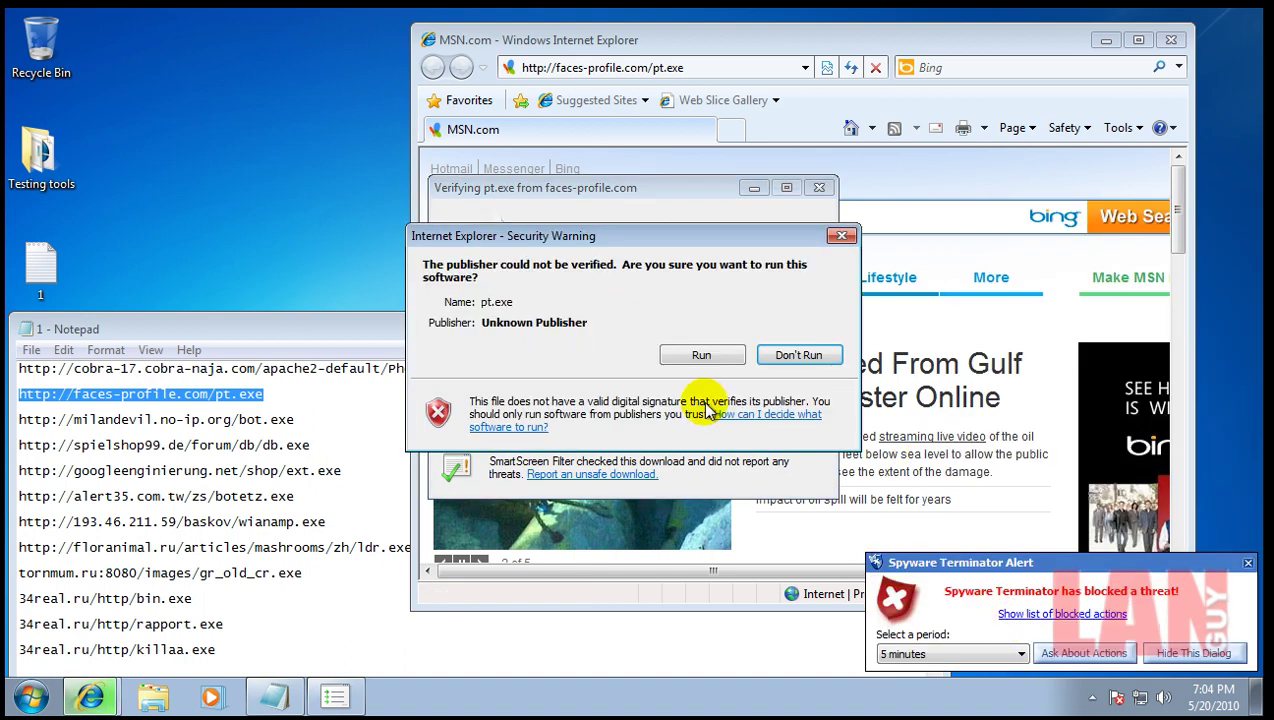
{"action": "left_click", "coordinate": [702, 356]}
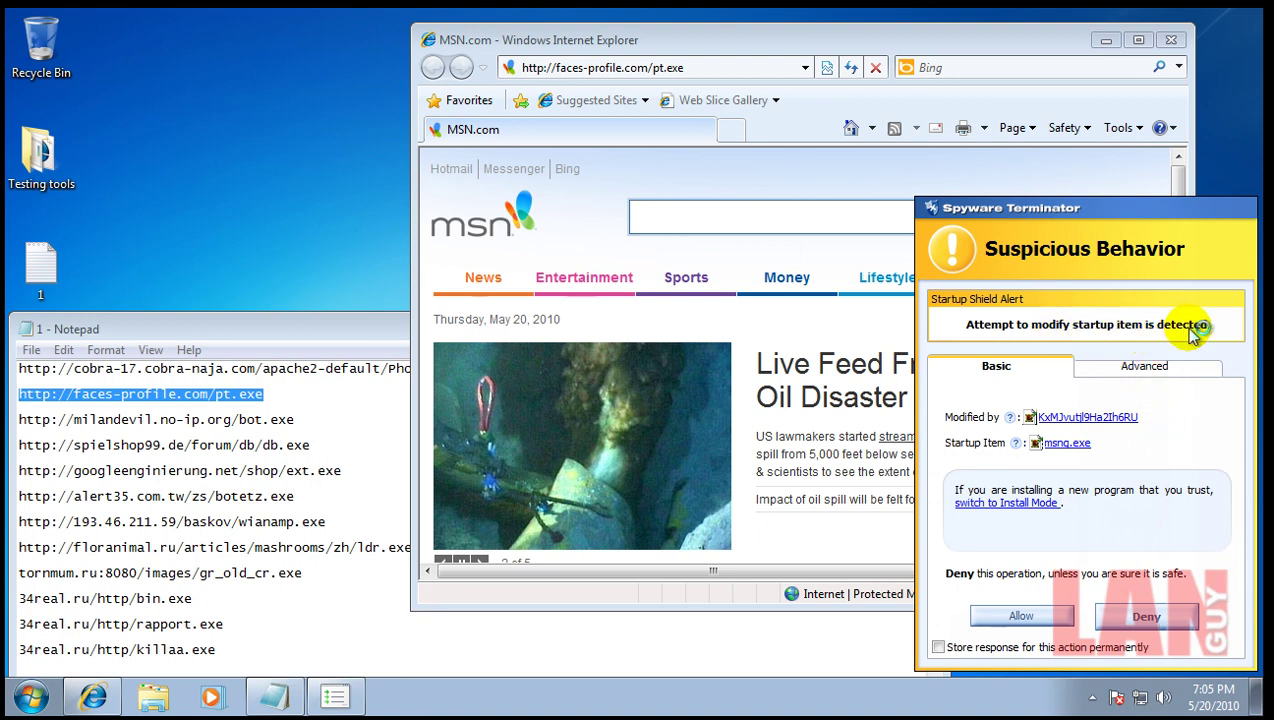
Inspect the msng.exe startup item in the Startup Shield alert, deny it, and close the blocked-threat notice.
{"action": "mouse_move", "coordinate": [1108, 425]}
{"action": "mouse_move", "coordinate": [1071, 455]}
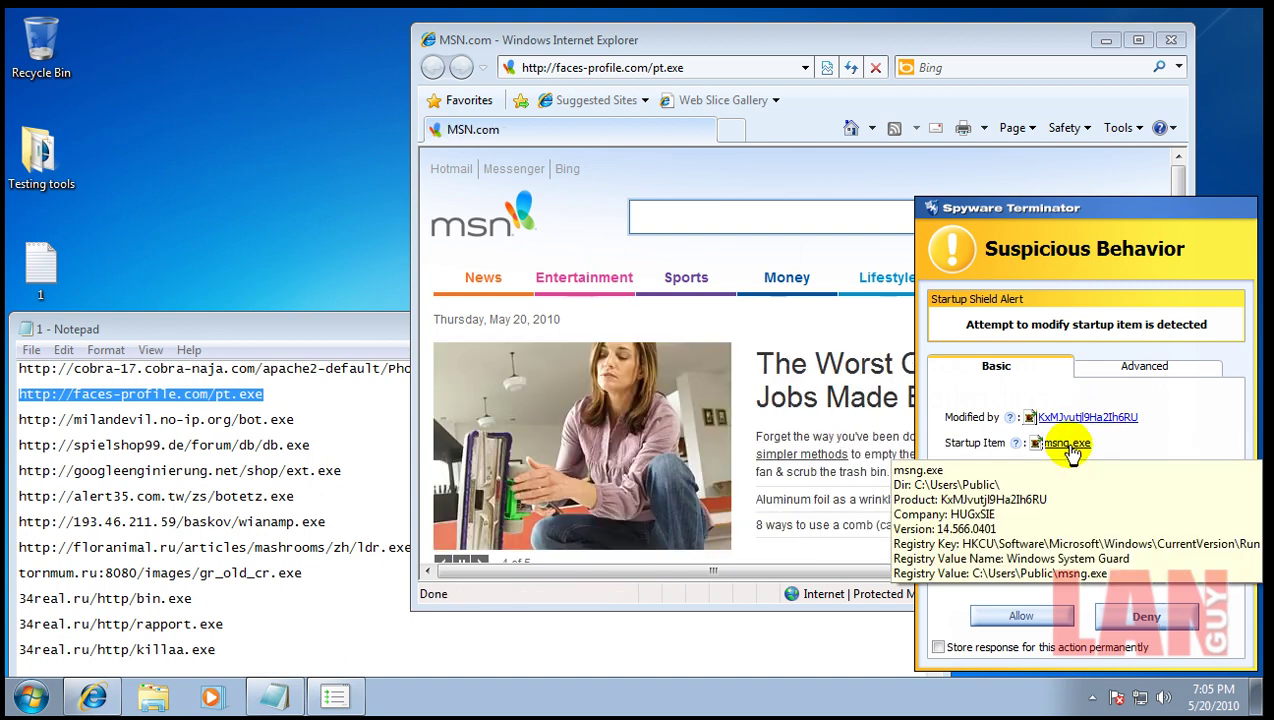
{"action": "left_click", "coordinate": [1146, 615]}
{"action": "left_click", "coordinate": [1248, 563]}
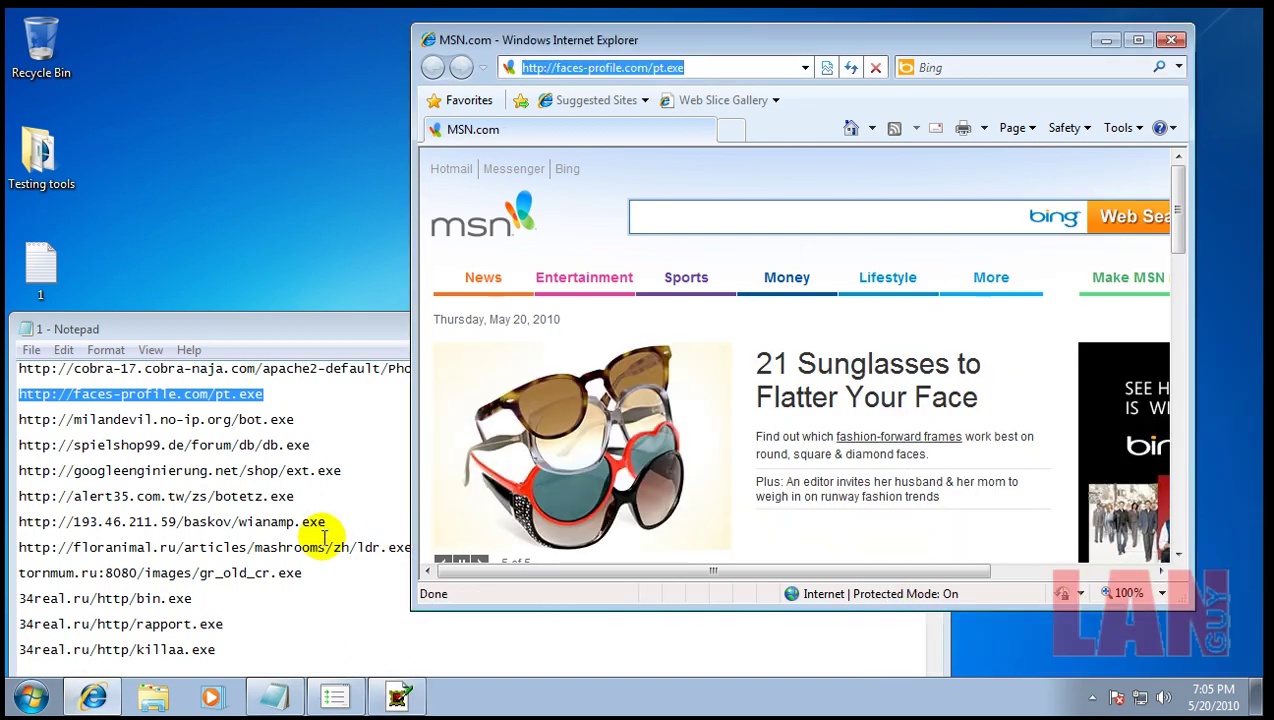
{"action": "left_click", "coordinate": [133, 427]}
{"action": "left_click", "coordinate": [19, 428]}
{"action": "key", "text": "shift+End"}
{"action": "key", "text": "ctrl+c"}
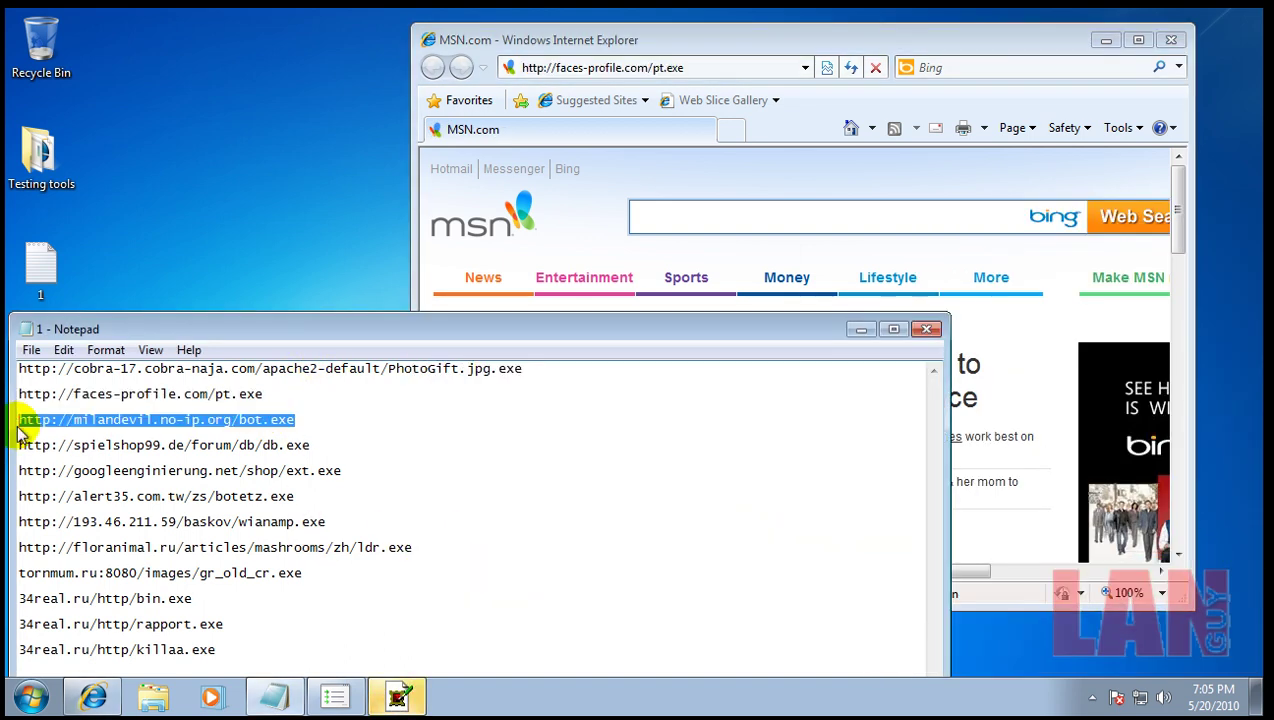
Run msng.exe from its pending security warning, deny the process in the HIPS alert, and close the blocked-threat notice.
{"action": "left_click", "coordinate": [400, 693]}
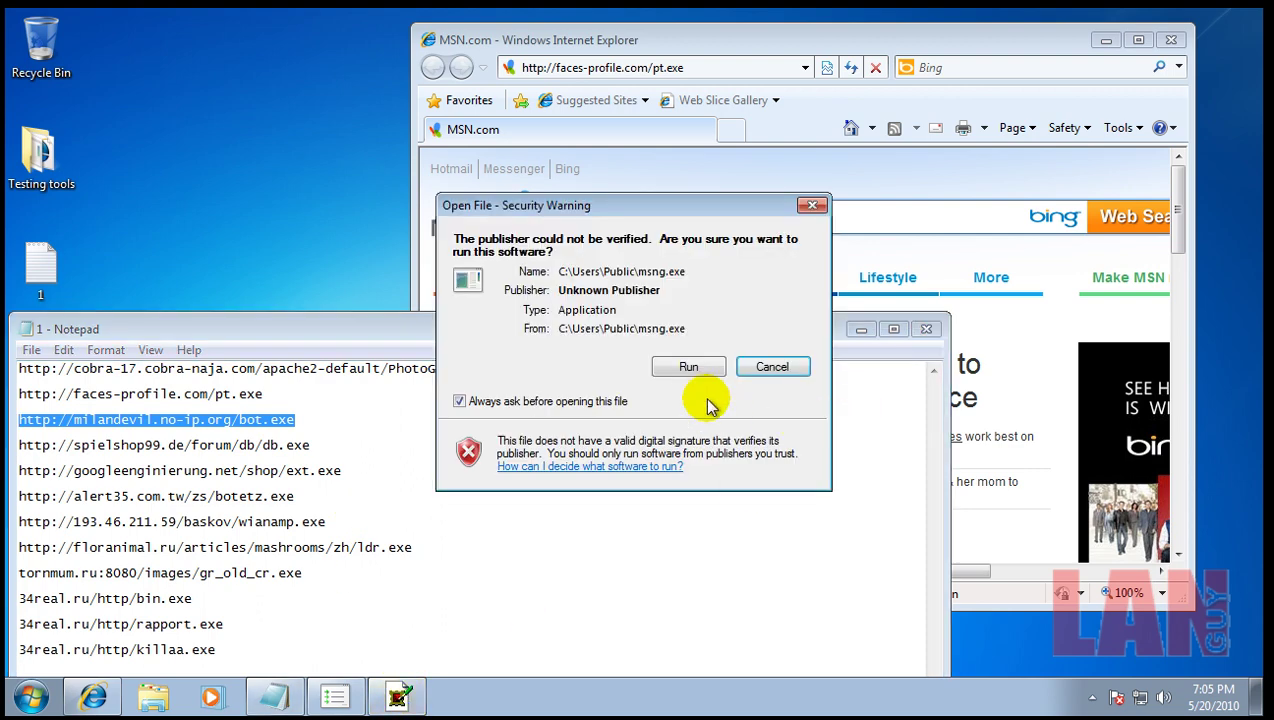
{"action": "left_click", "coordinate": [694, 366]}
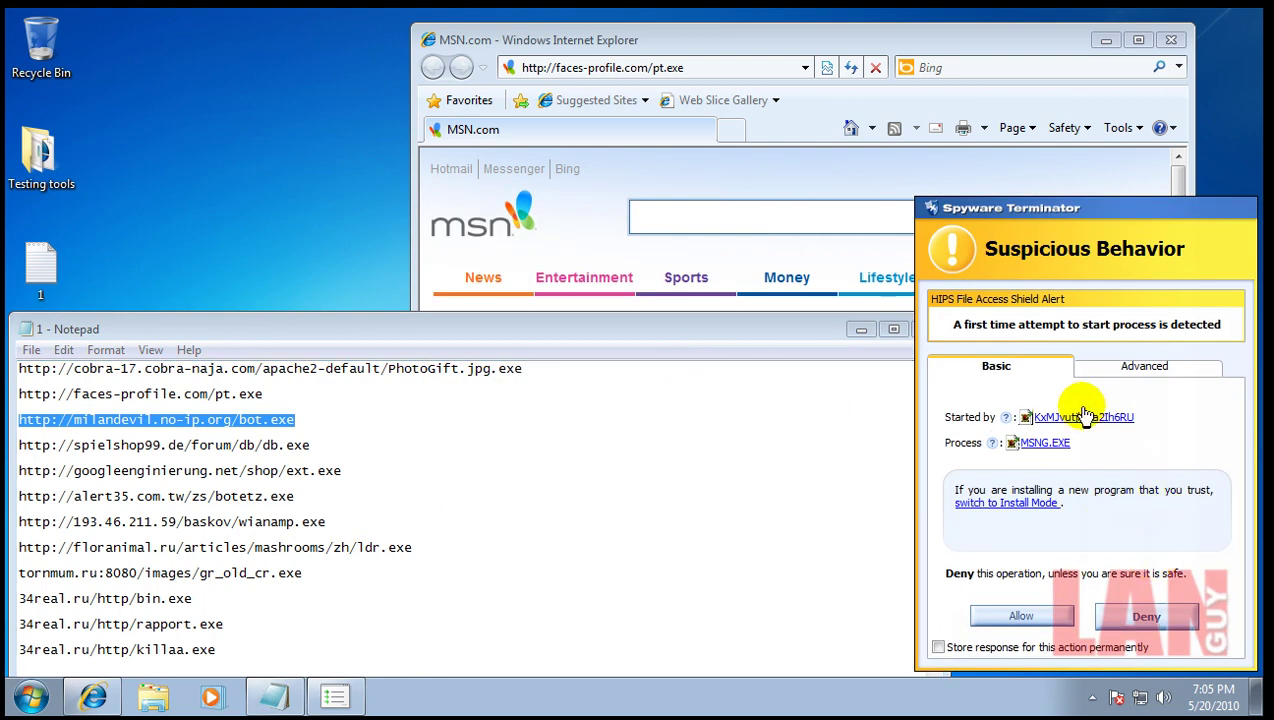
{"action": "left_click", "coordinate": [1147, 617]}
{"action": "left_click", "coordinate": [1247, 562]}
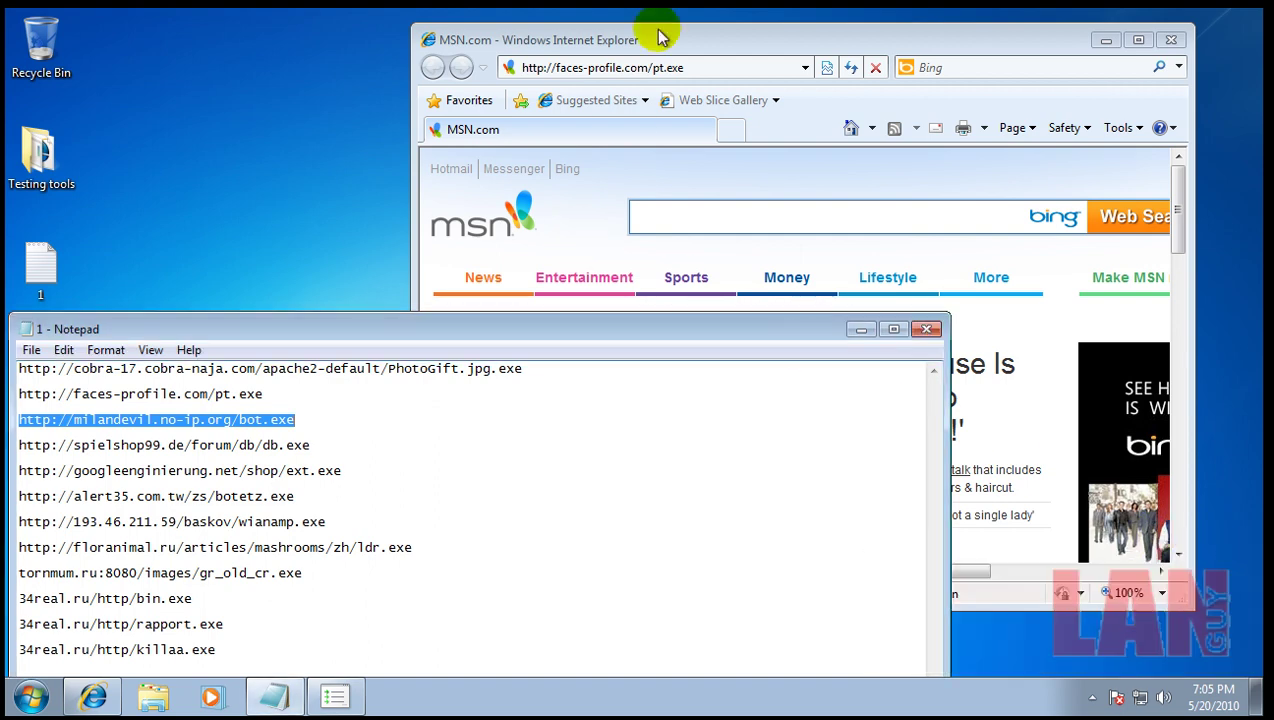
{"action": "left_click", "coordinate": [700, 68]}
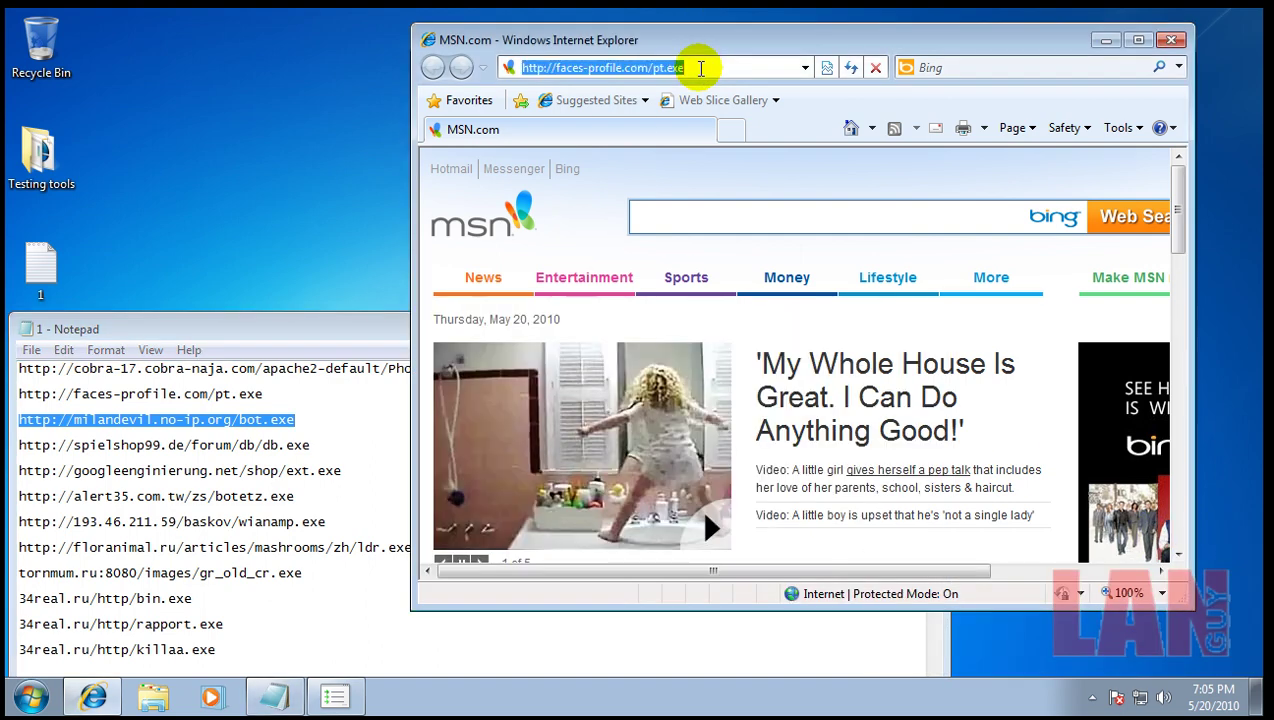
{"action": "key", "text": "ctrl+v"}
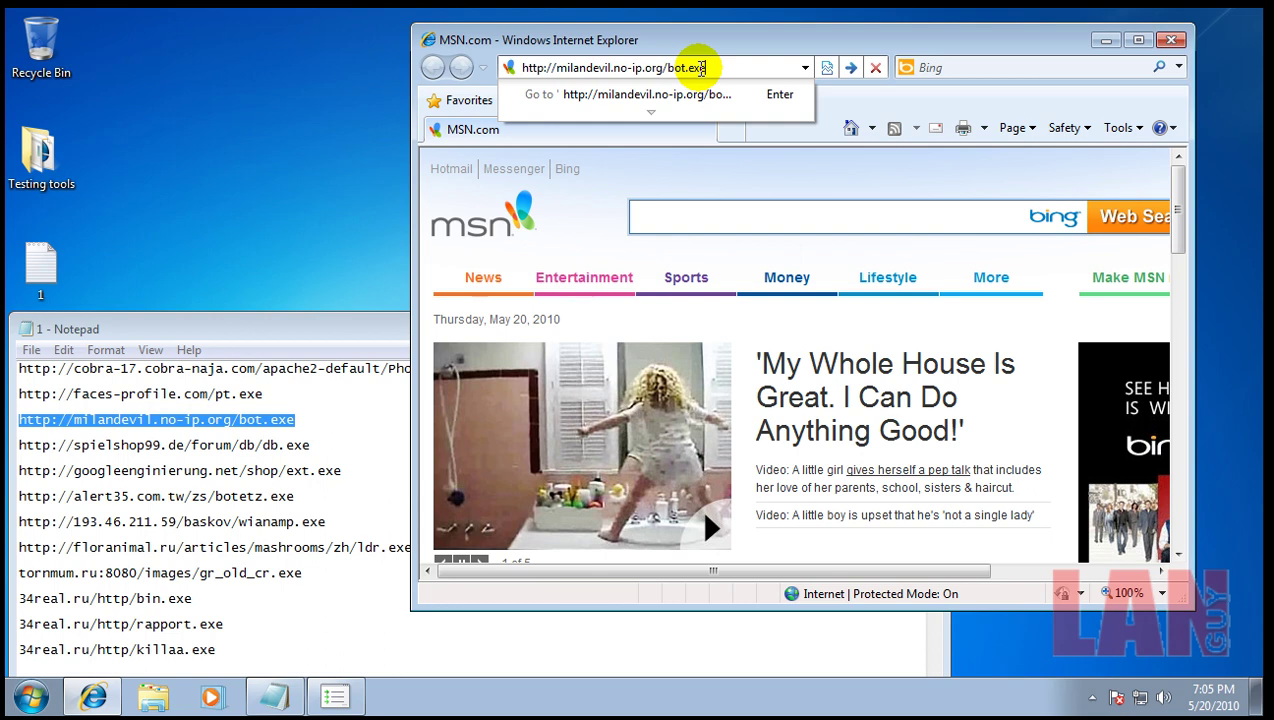
{"action": "key", "text": "Return"}
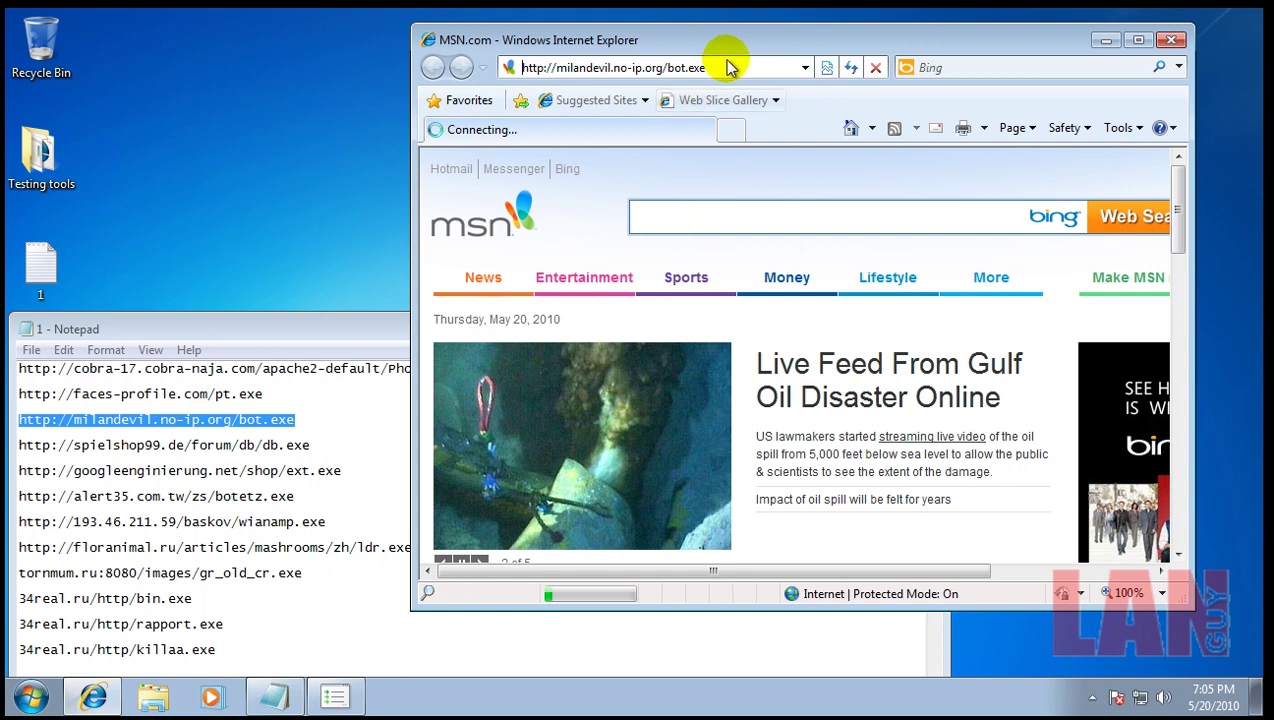
{"action": "left_click_drag", "start_coordinate": [310, 445], "coordinate": [22, 432]}
{"action": "key", "text": "ctrl+c"}
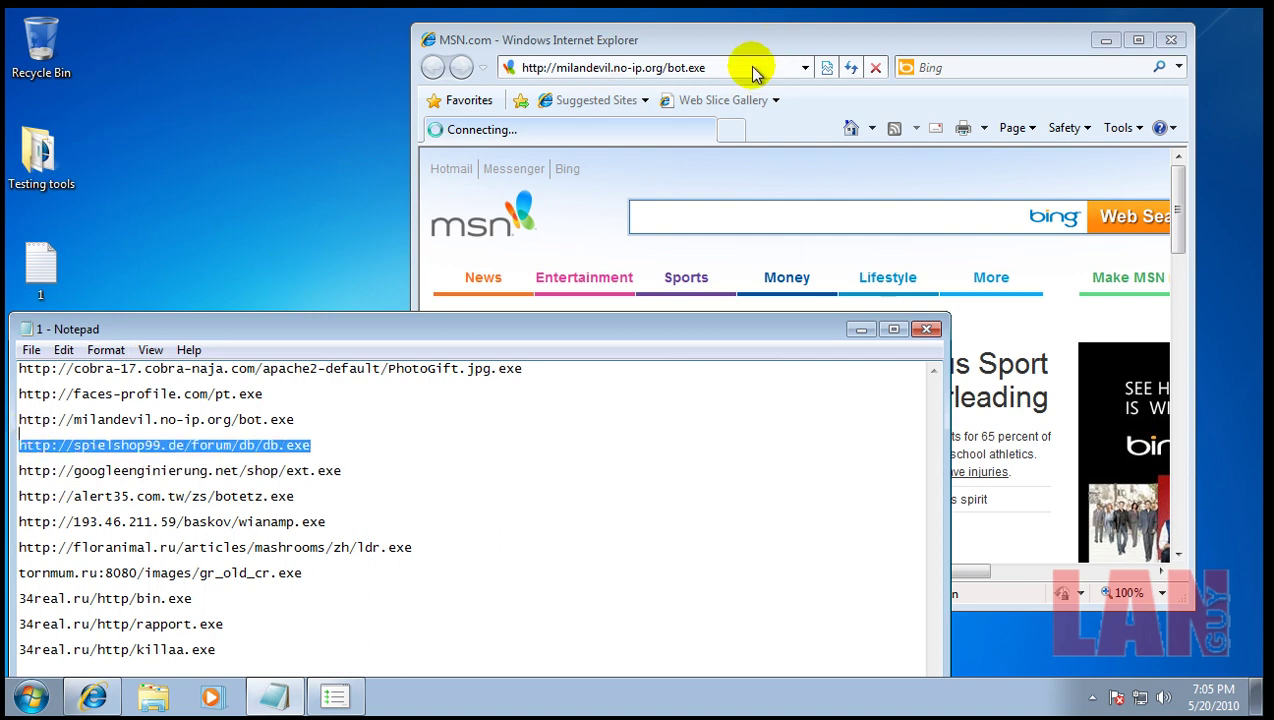
{"action": "left_click", "coordinate": [747, 66]}
{"action": "left_click", "coordinate": [747, 67]}
{"action": "key", "text": "ctrl+v"}
{"action": "key", "text": "Return"}
Run db.exe despite the unknown publisher, allow its process in the HIPS alert, and dismiss the program's window.
{"action": "left_click", "coordinate": [590, 362]}
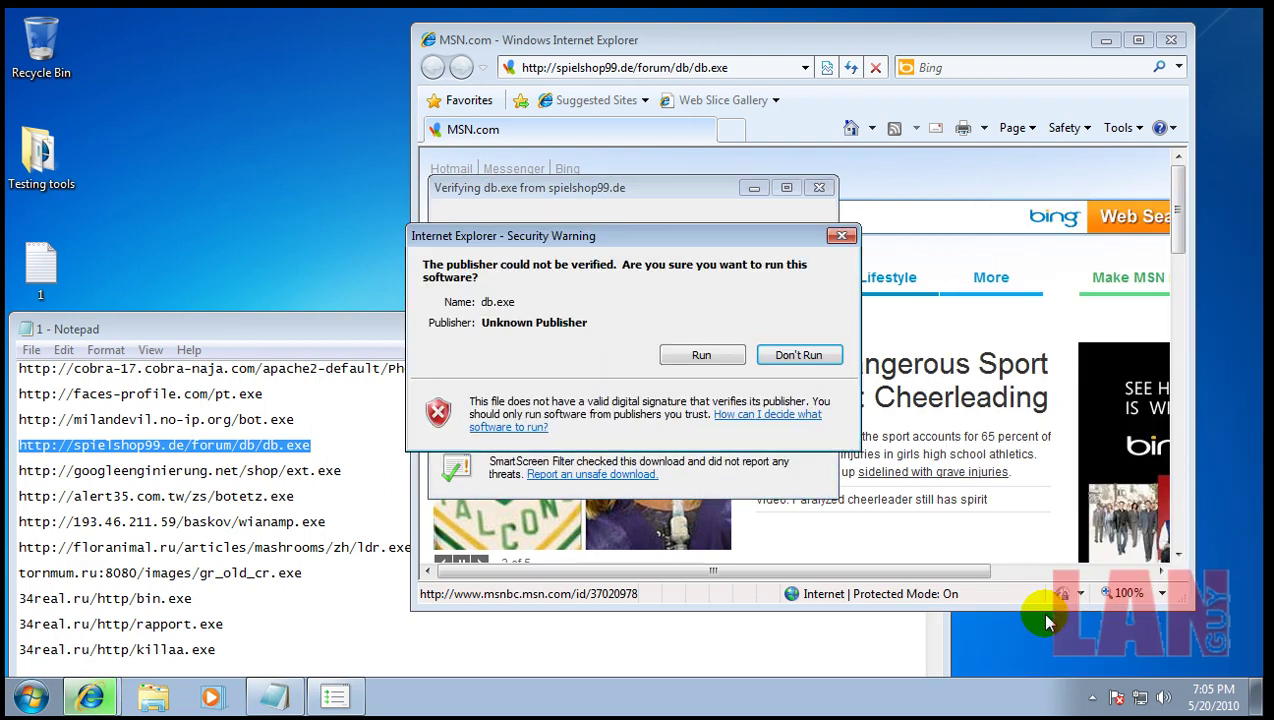
{"action": "left_click", "coordinate": [722, 357]}
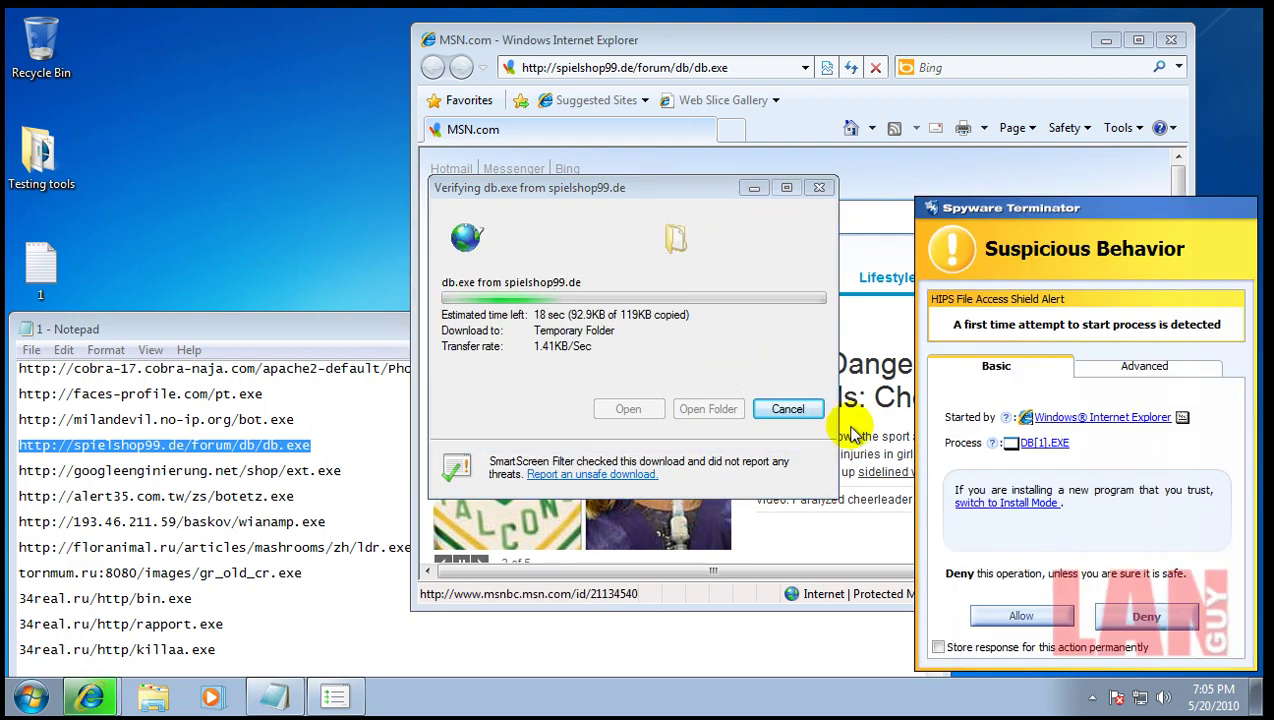
{"action": "left_click", "coordinate": [1058, 617]}
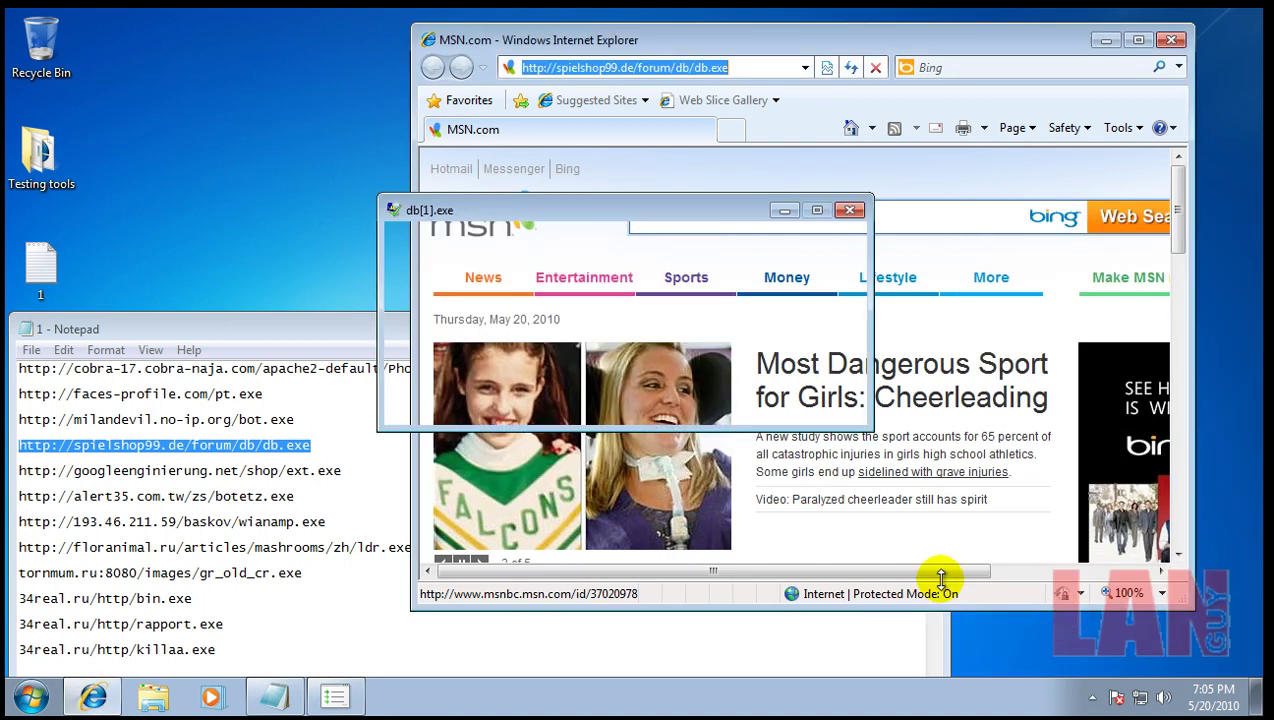
{"action": "left_click", "coordinate": [578, 358]}
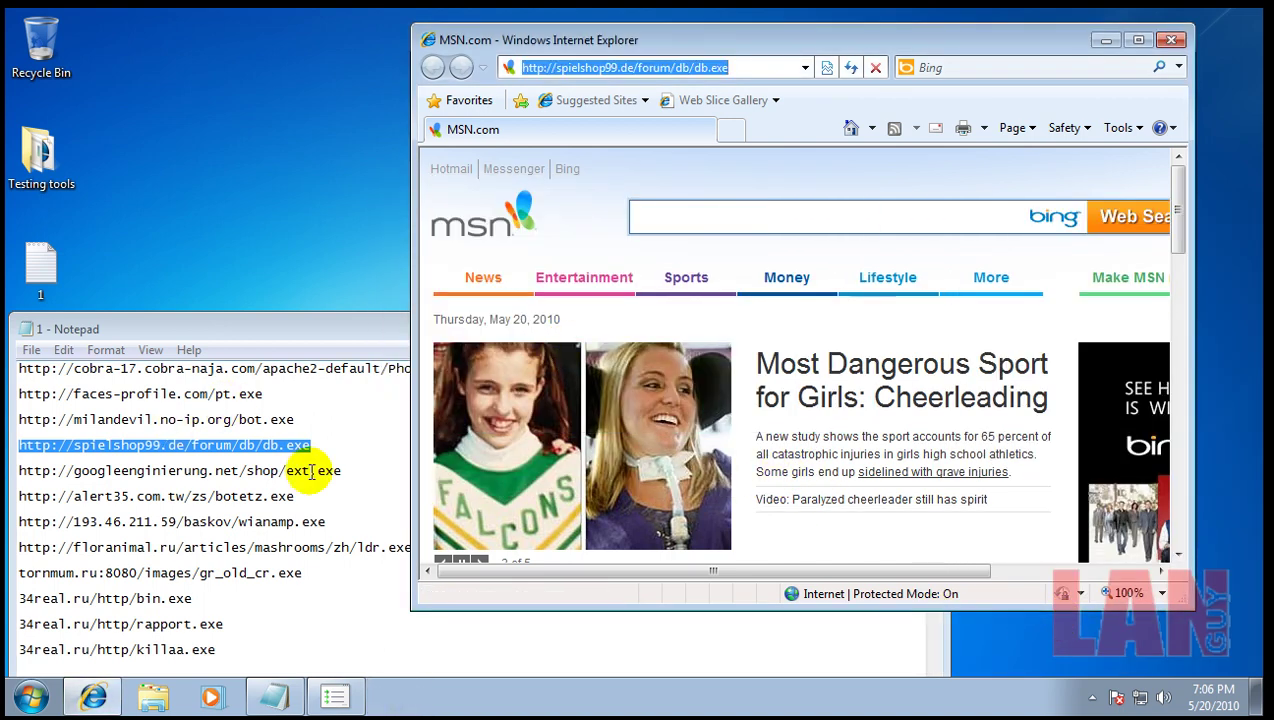
{"action": "left_click_drag", "start_coordinate": [343, 470], "coordinate": [43, 471]}
{"action": "key", "text": "ctrl+c"}
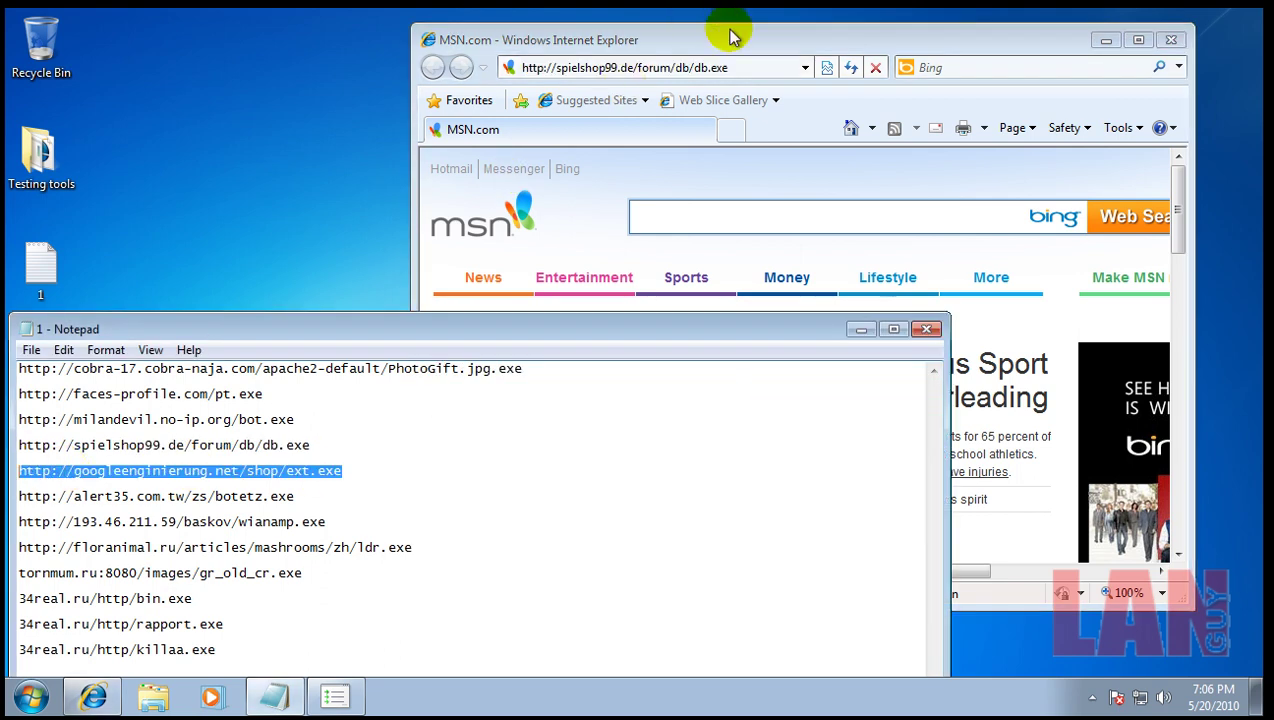
{"action": "left_click", "coordinate": [724, 64]}
{"action": "left_click", "coordinate": [735, 66]}
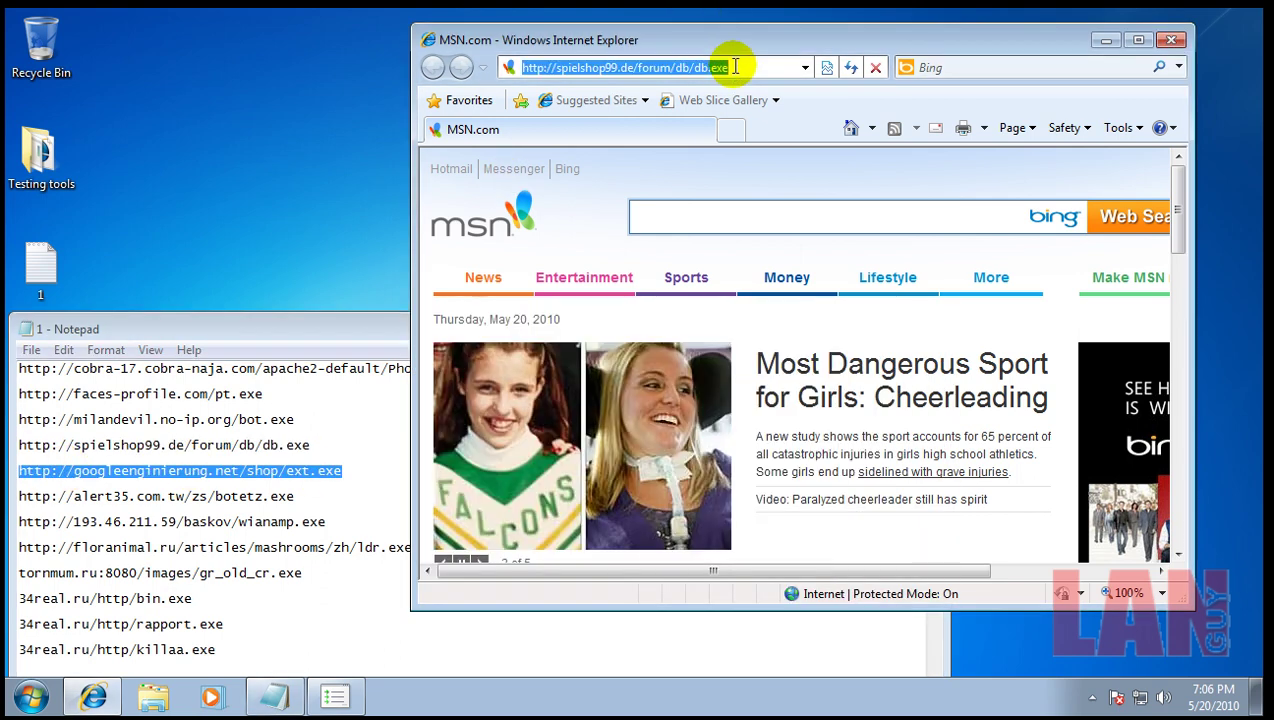
{"action": "key", "text": "ctrl+v"}
{"action": "key", "text": "Return"}
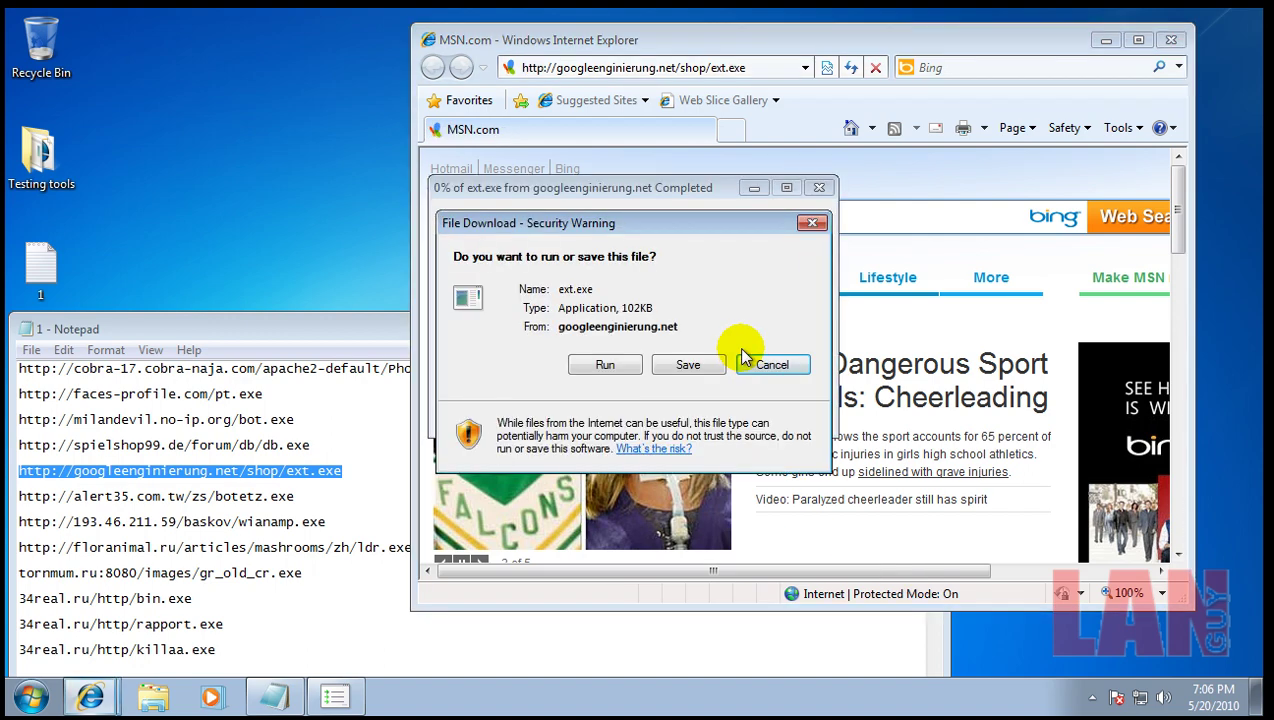
Run ext.exe despite the unknown publisher and allow its process in the HIPS alerts.
{"action": "left_click", "coordinate": [605, 364]}
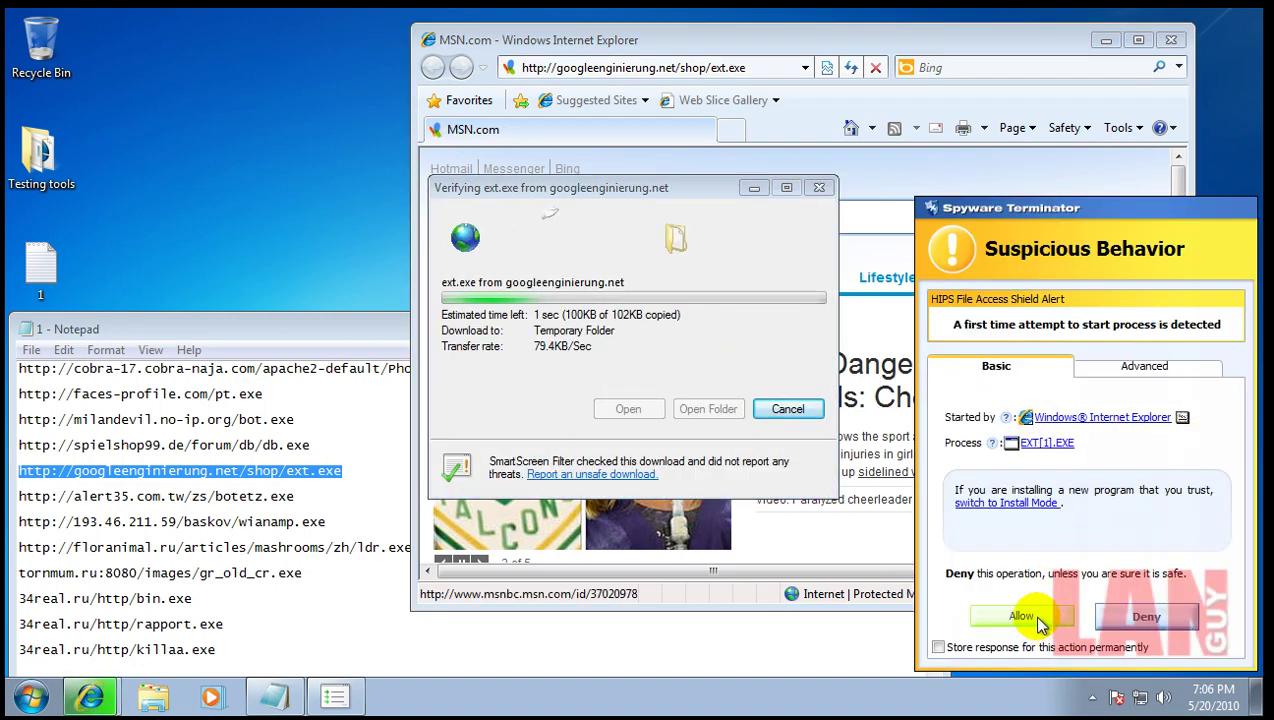
{"action": "left_click", "coordinate": [1040, 620]}
{"action": "left_click", "coordinate": [708, 339]}
{"action": "left_click", "coordinate": [1022, 616]}
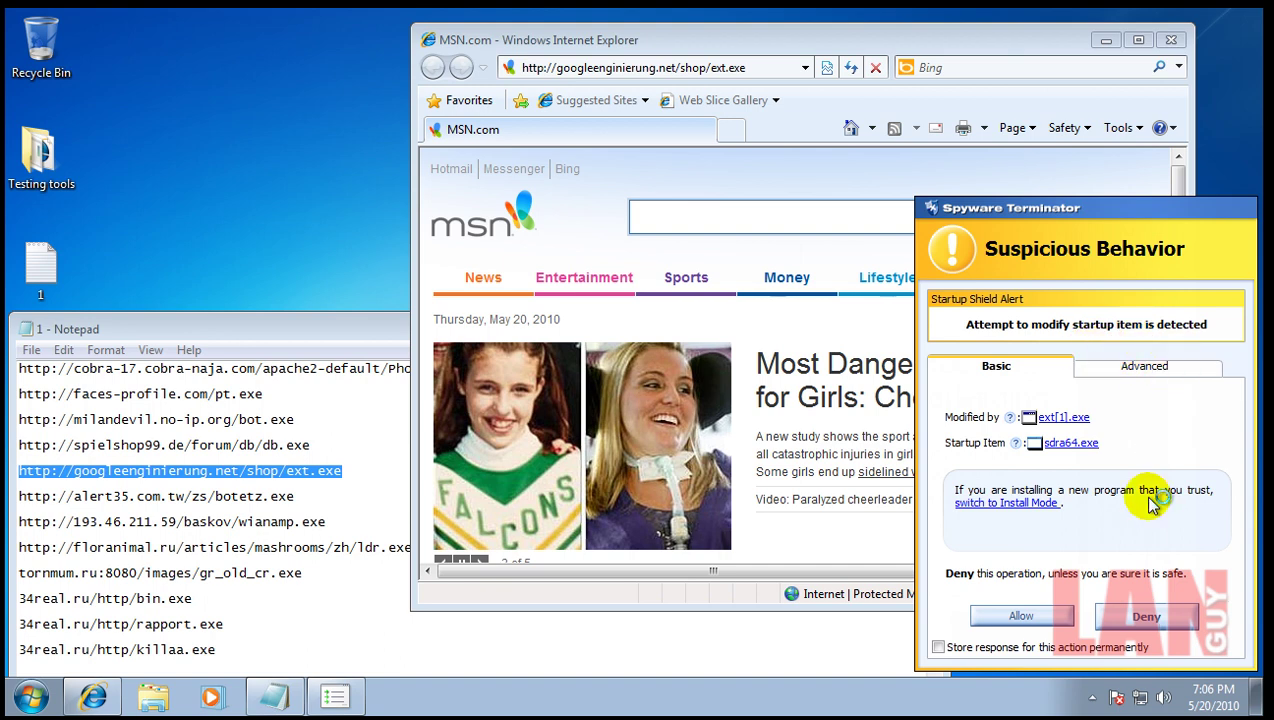
Inspect the advanced details of the sdra64.exe Startup Shield alert and deny the change, storing the response permanently.
{"action": "left_click", "coordinate": [1158, 366]}
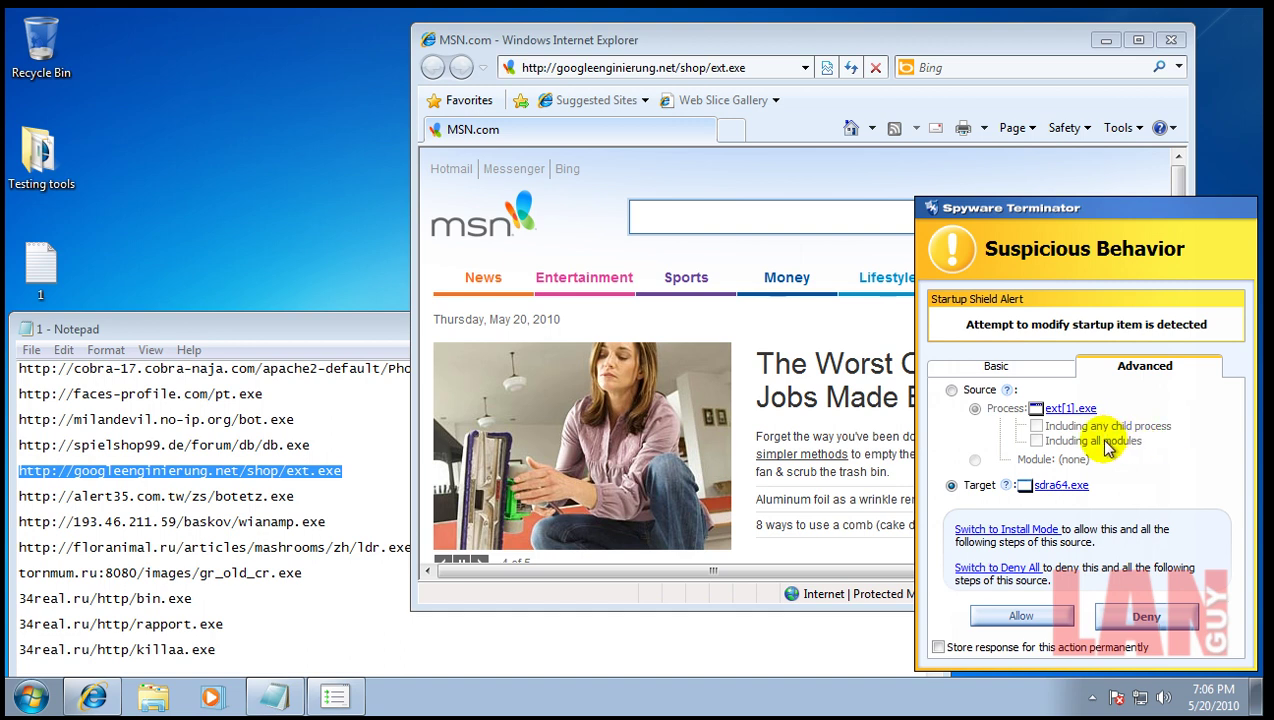
{"action": "mouse_move", "coordinate": [1058, 494]}
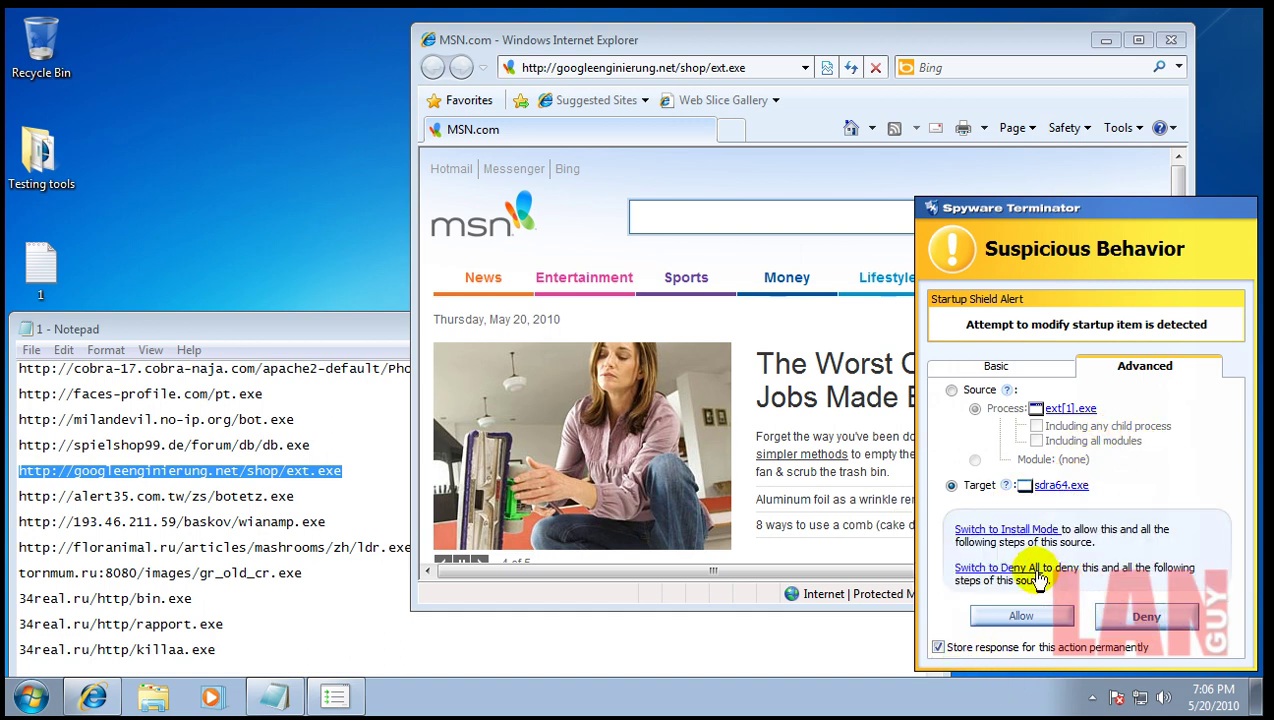
{"action": "left_click", "coordinate": [1147, 616]}
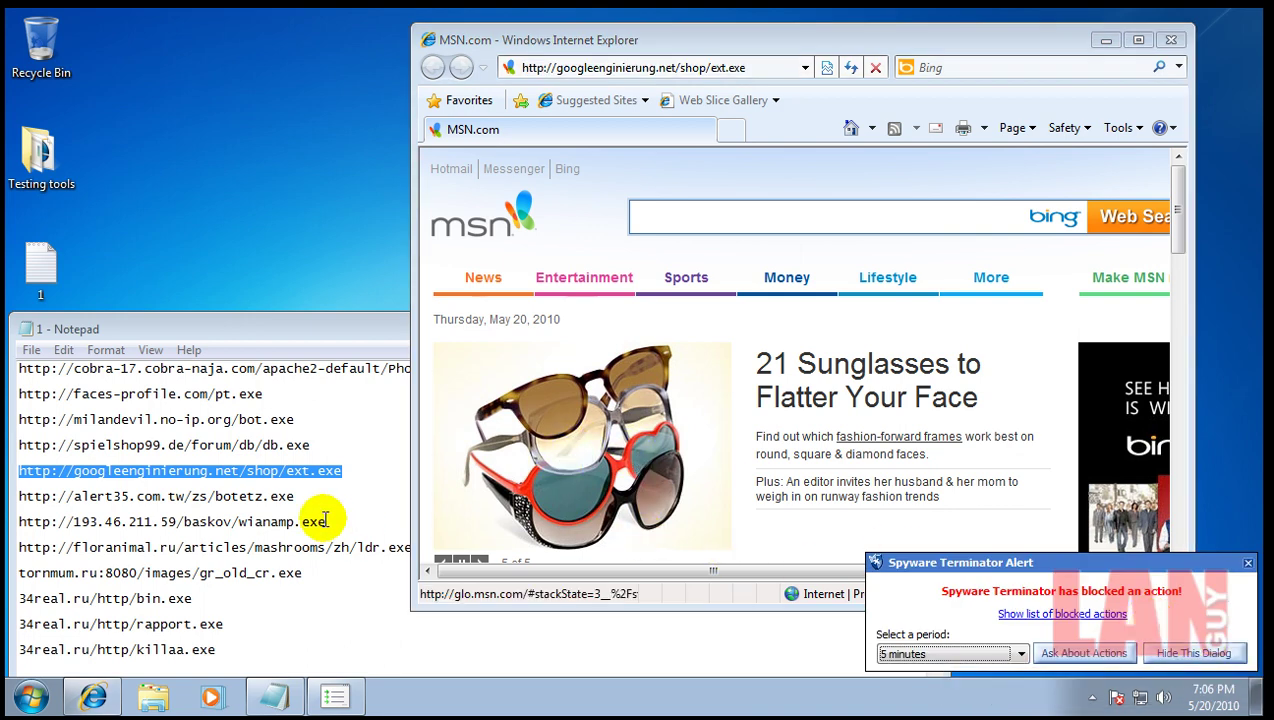
Allow Windows Explorer to communicate on public networks in the Windows Firewall alert.
{"action": "left_click_drag", "start_coordinate": [300, 497], "coordinate": [73, 470]}
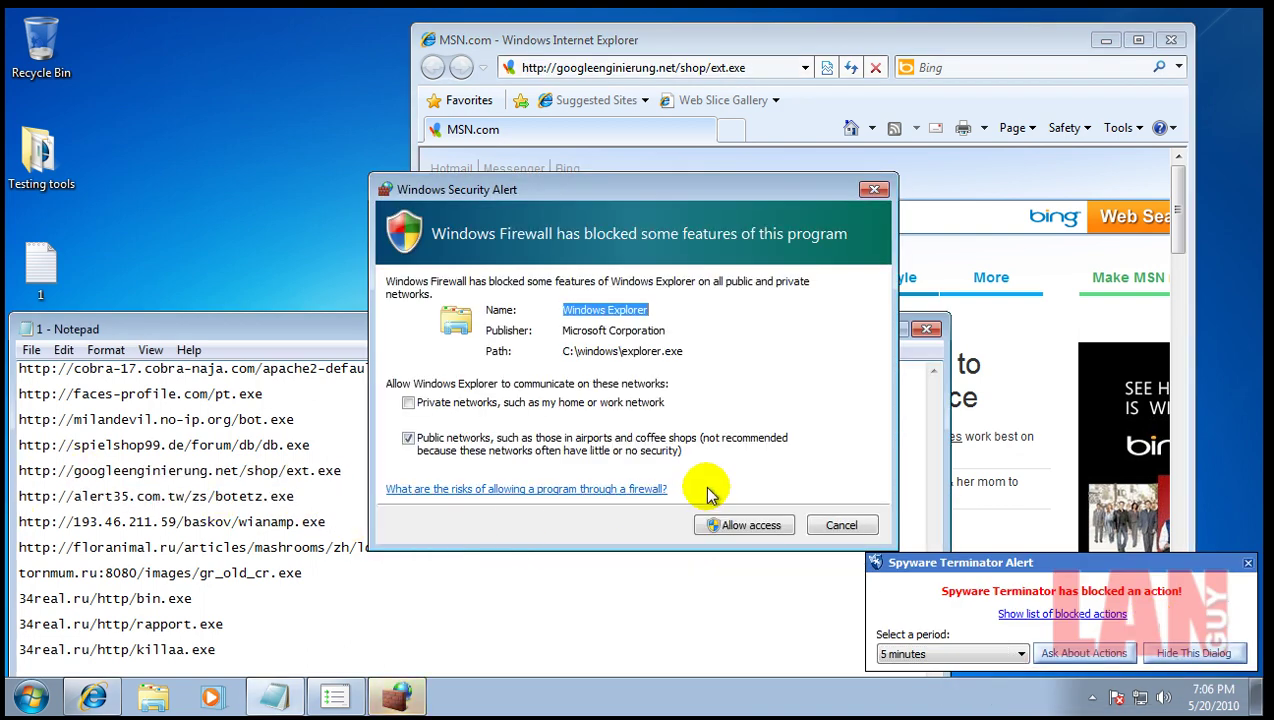
{"action": "left_click", "coordinate": [766, 528]}
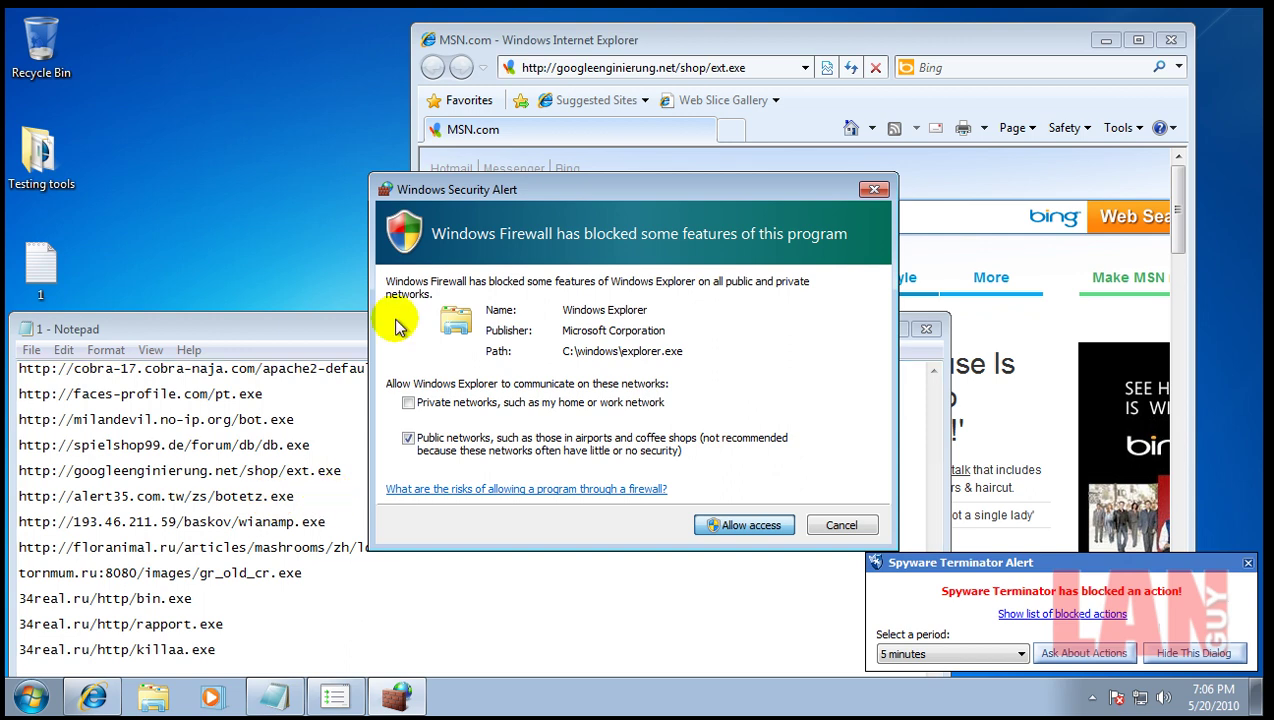
{"action": "left_click_drag", "start_coordinate": [345, 470], "coordinate": [10, 460]}
{"action": "left_click_drag", "start_coordinate": [296, 496], "coordinate": [20, 486]}
{"action": "key", "text": "ctrl+c"}
{"action": "left_click", "coordinate": [680, 67]}
{"action": "left_click", "coordinate": [779, 68]}
{"action": "key", "text": "ctrl+v"}
{"action": "key", "text": "Return"}
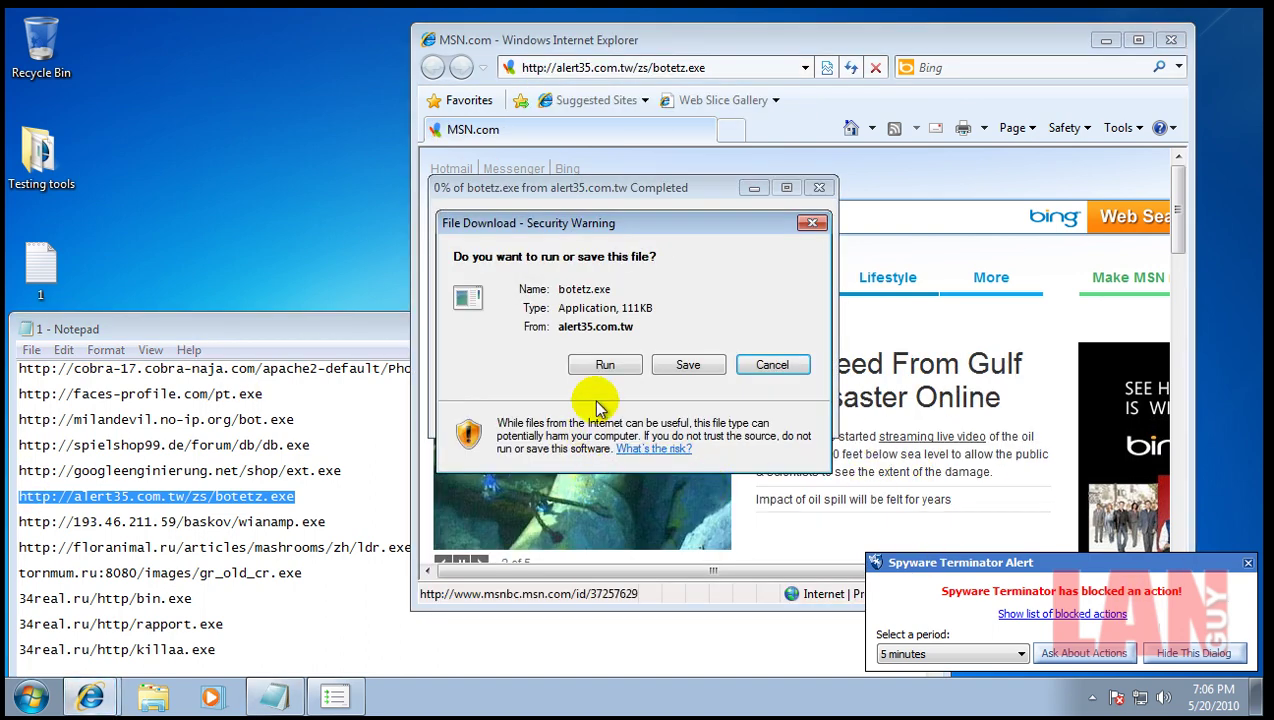
Run botetz.exe, allow its process in the HIPS alerts, and close the blocked-action notice.
{"action": "left_click", "coordinate": [603, 366]}
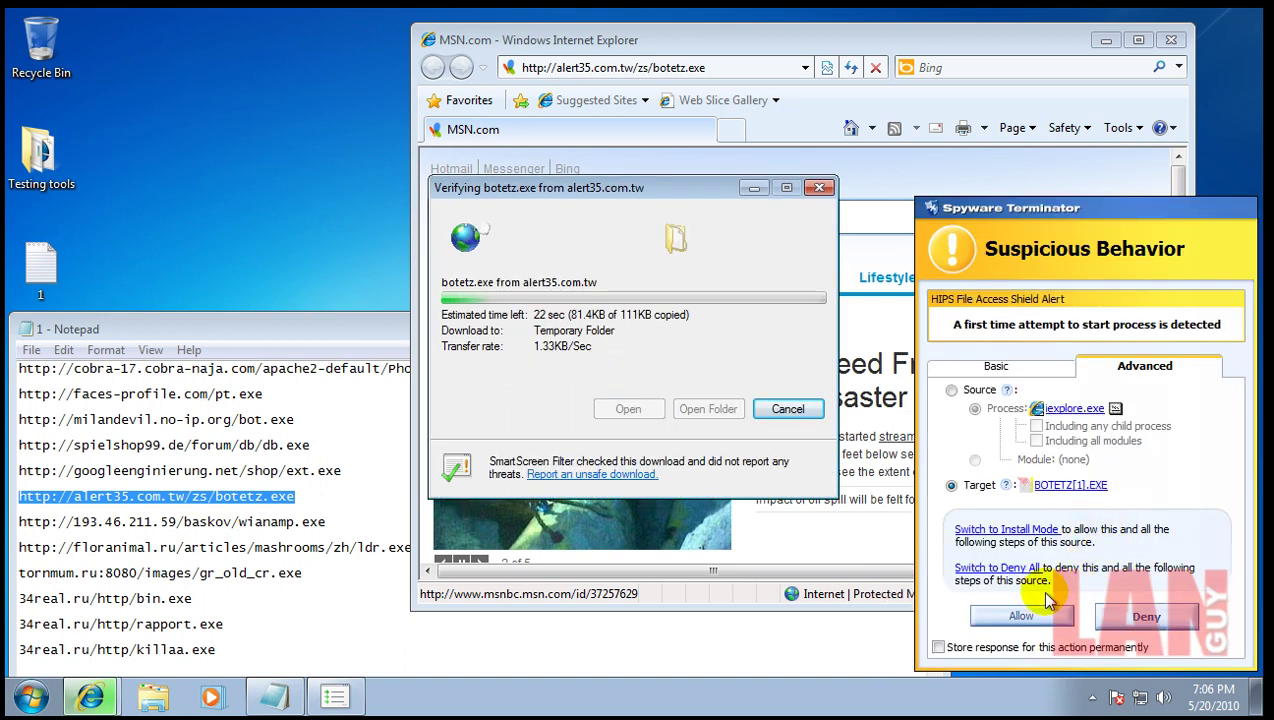
{"action": "left_click", "coordinate": [988, 366]}
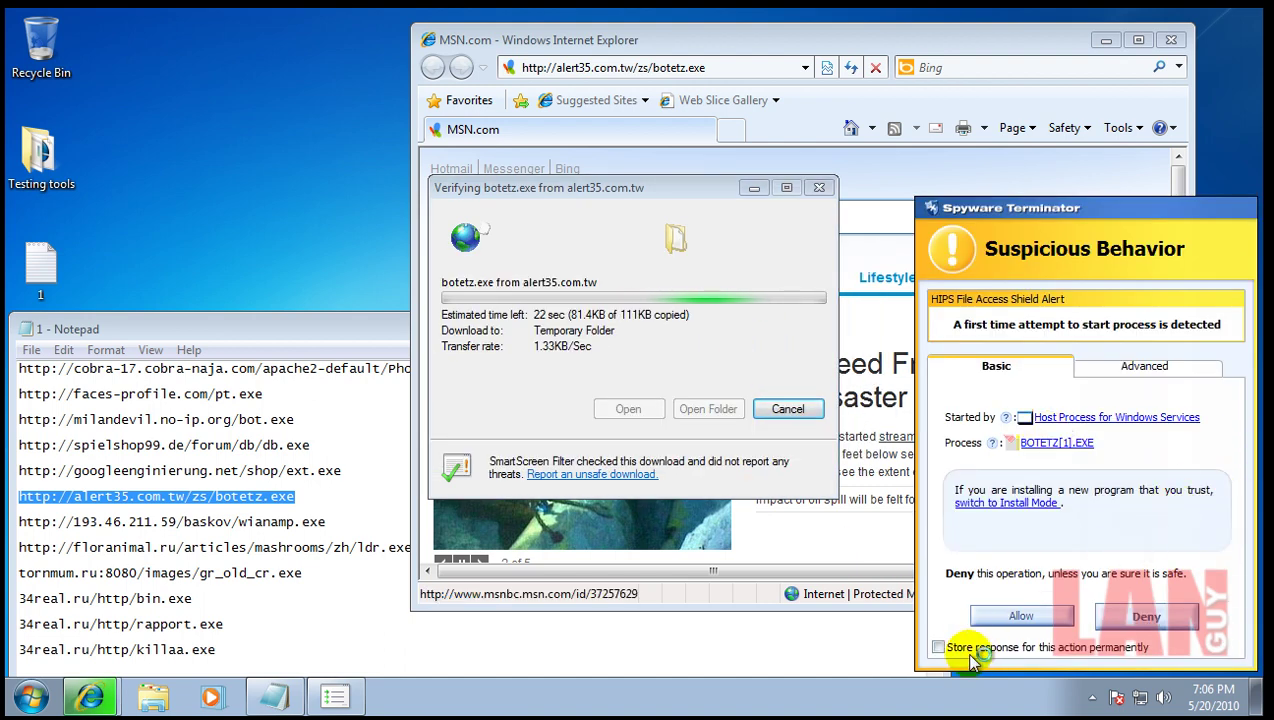
{"action": "left_click", "coordinate": [1020, 616]}
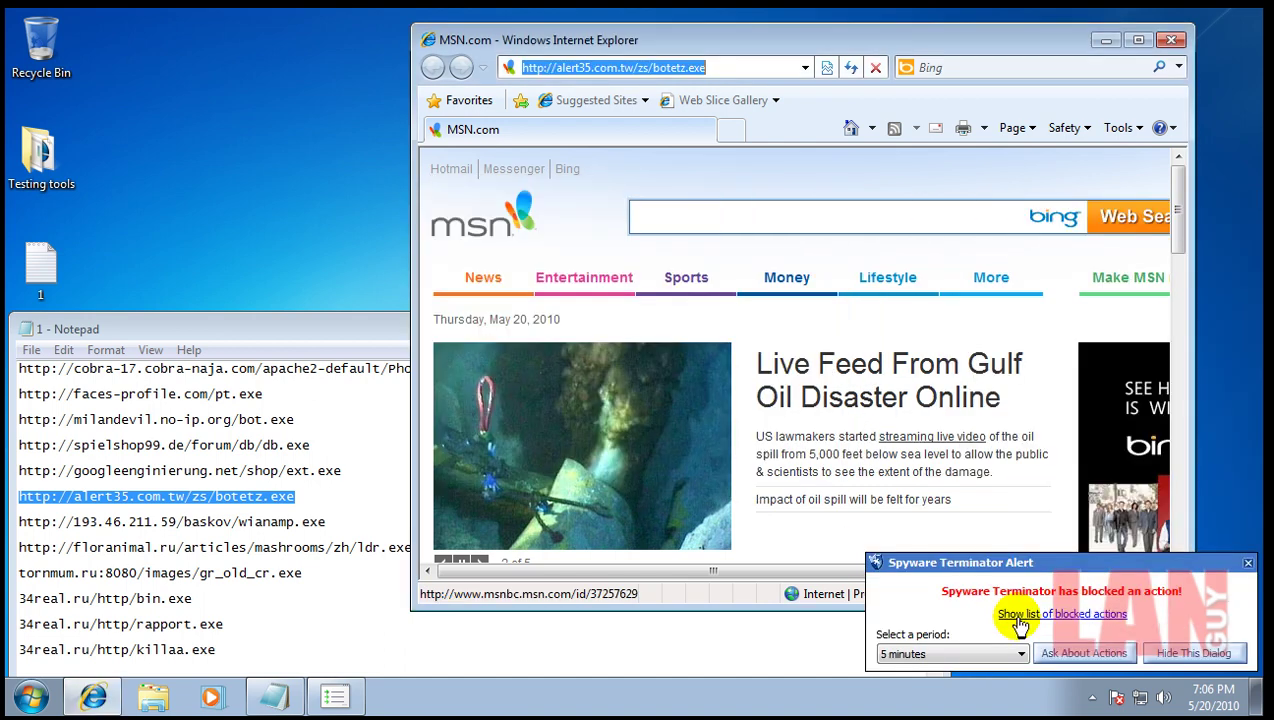
{"action": "left_click", "coordinate": [1248, 563]}
{"action": "left_click", "coordinate": [583, 355]}
{"action": "left_click", "coordinate": [787, 422]}
{"action": "double_click", "coordinate": [313, 521]}
{"action": "left_click_drag", "start_coordinate": [200, 533], "coordinate": [327, 519]}
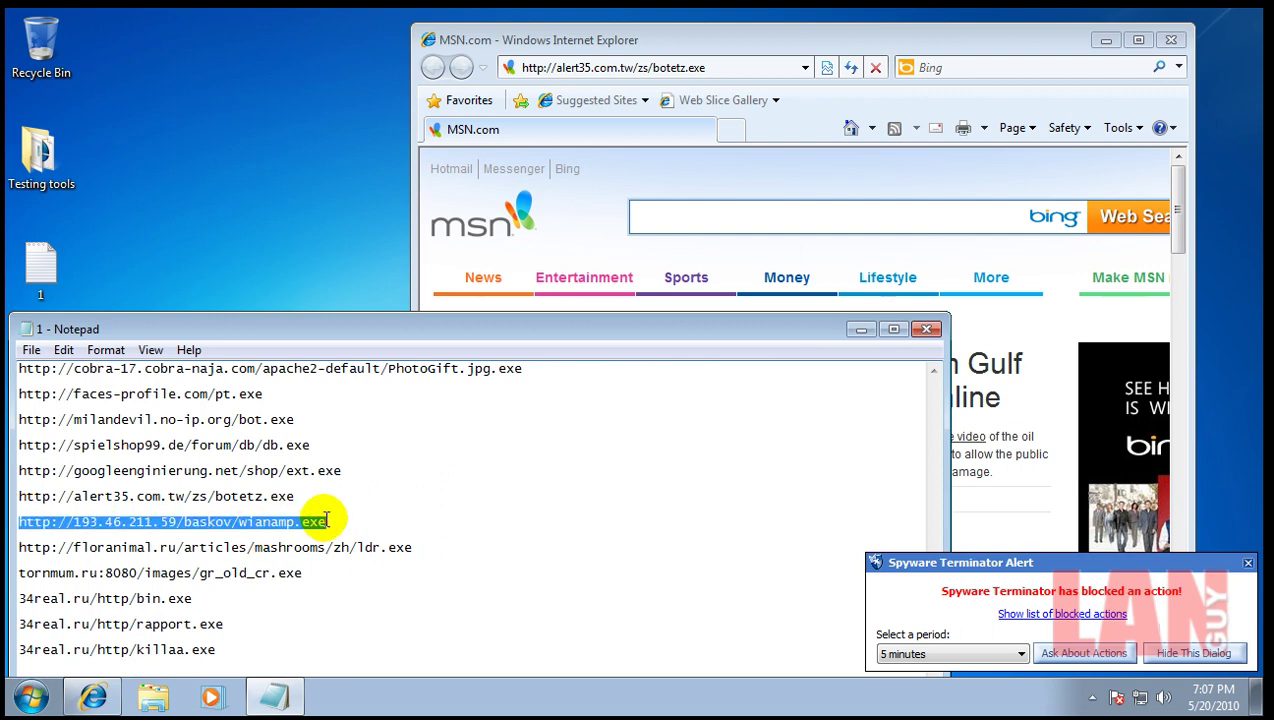
{"action": "left_click", "coordinate": [750, 70]}
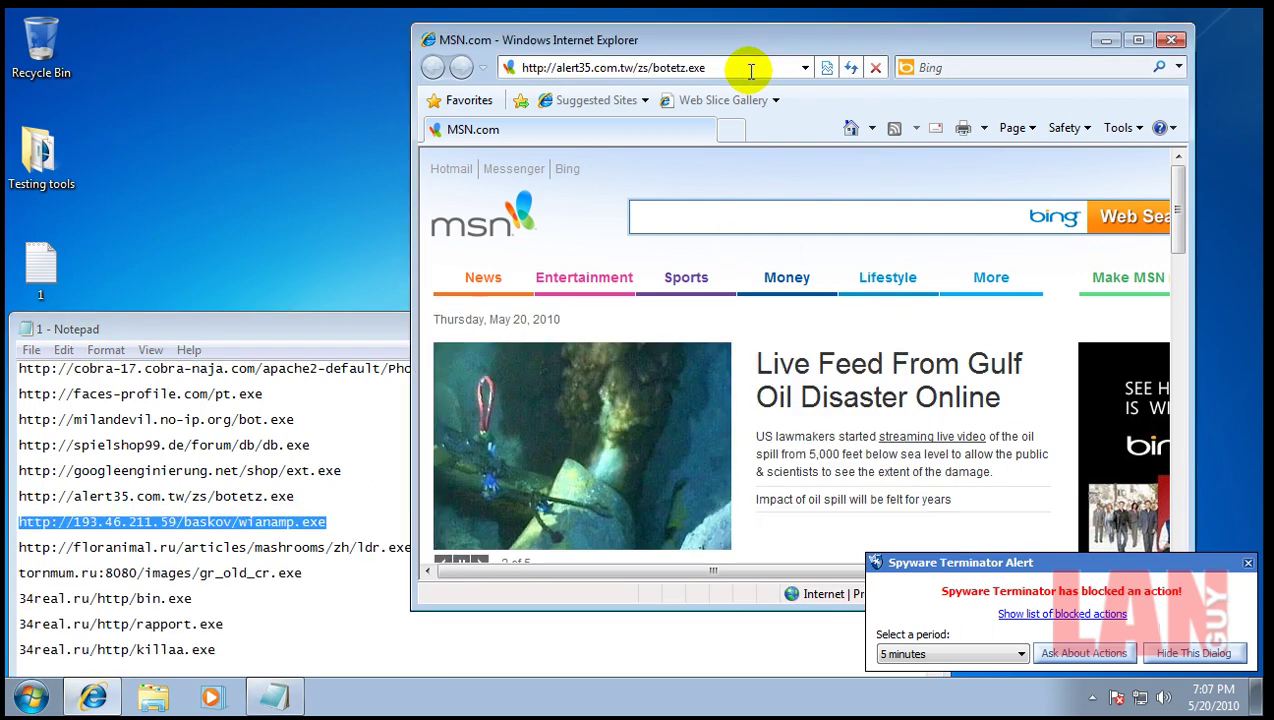
{"action": "type", "text": "http://193.46.211.59/baskov/wianamp.exe"}
{"action": "key", "text": "Return"}
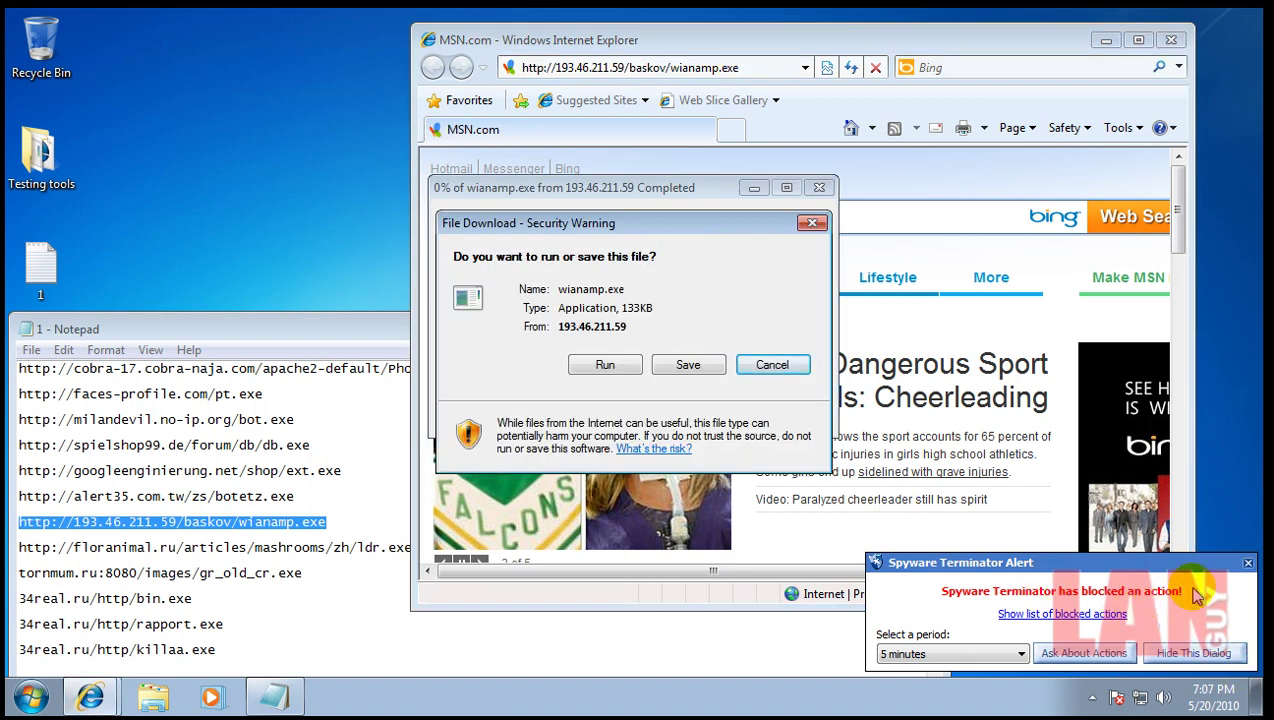
Run wianamp.exe despite the unknown publisher, allow its process in the HIPS alerts, and close the blocked-action notices.
{"action": "left_click", "coordinate": [1248, 565]}
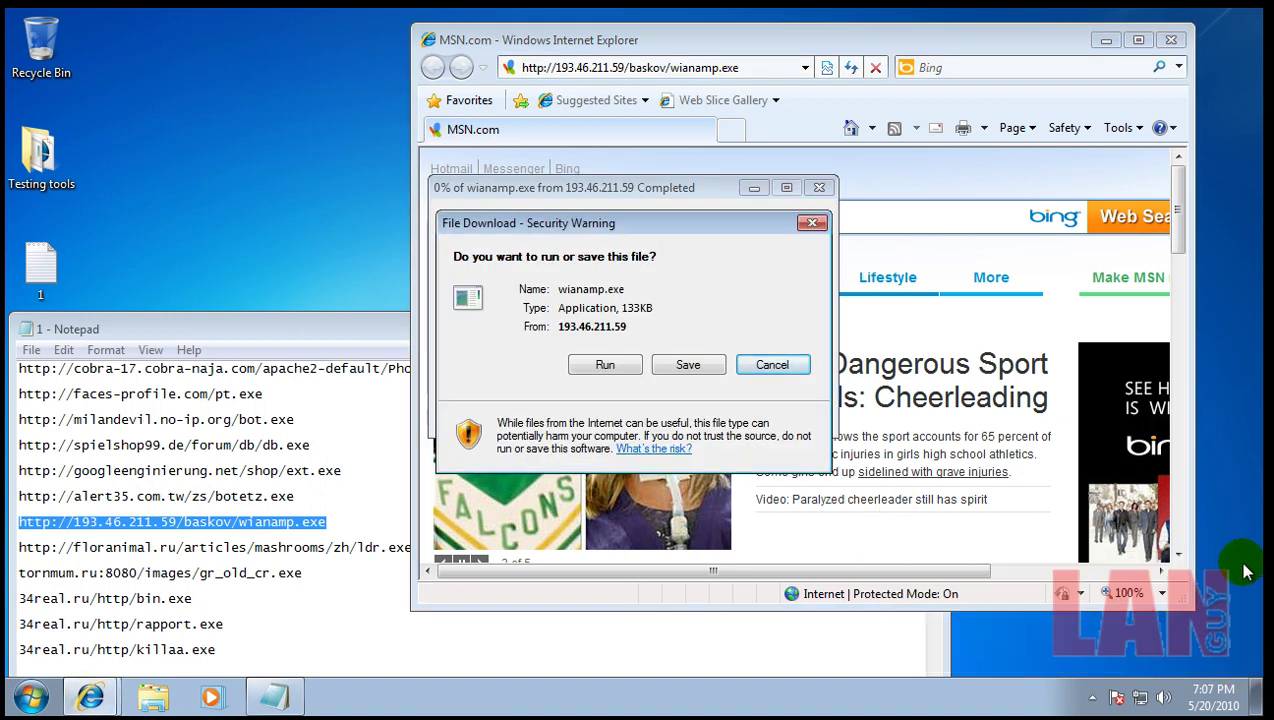
{"action": "left_click", "coordinate": [620, 366]}
{"action": "left_click", "coordinate": [655, 335]}
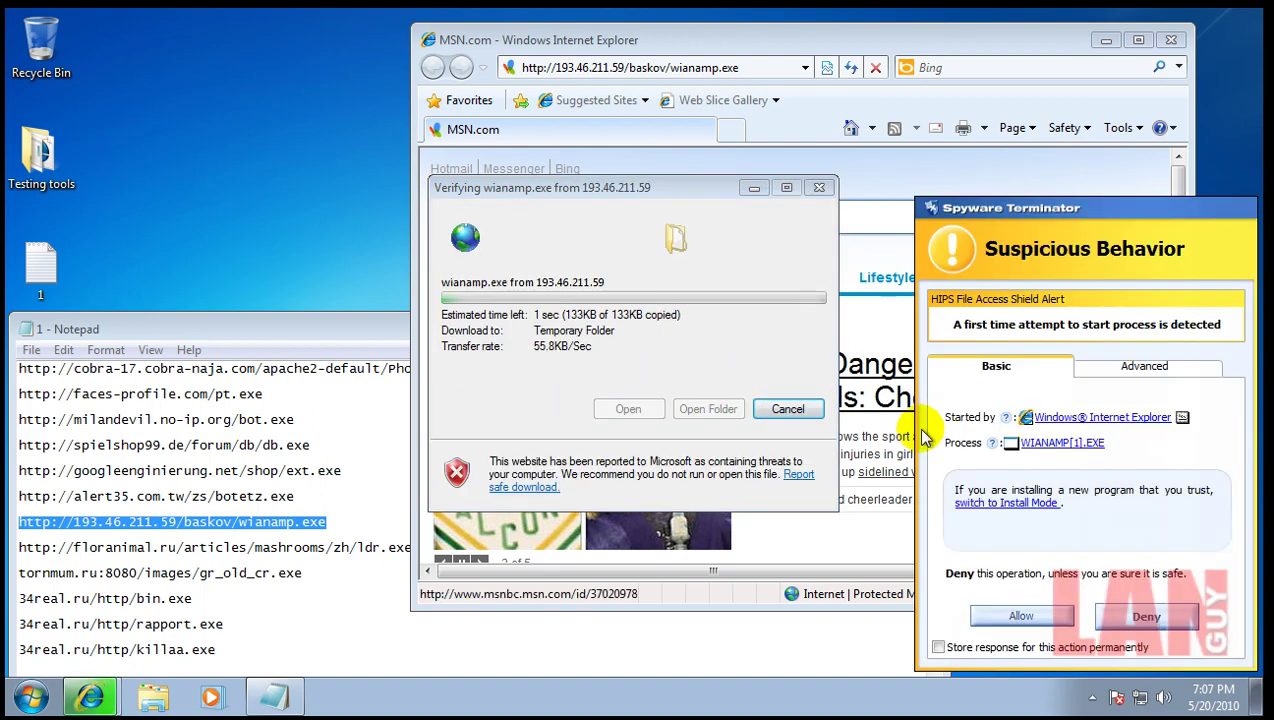
{"action": "left_click", "coordinate": [1050, 617]}
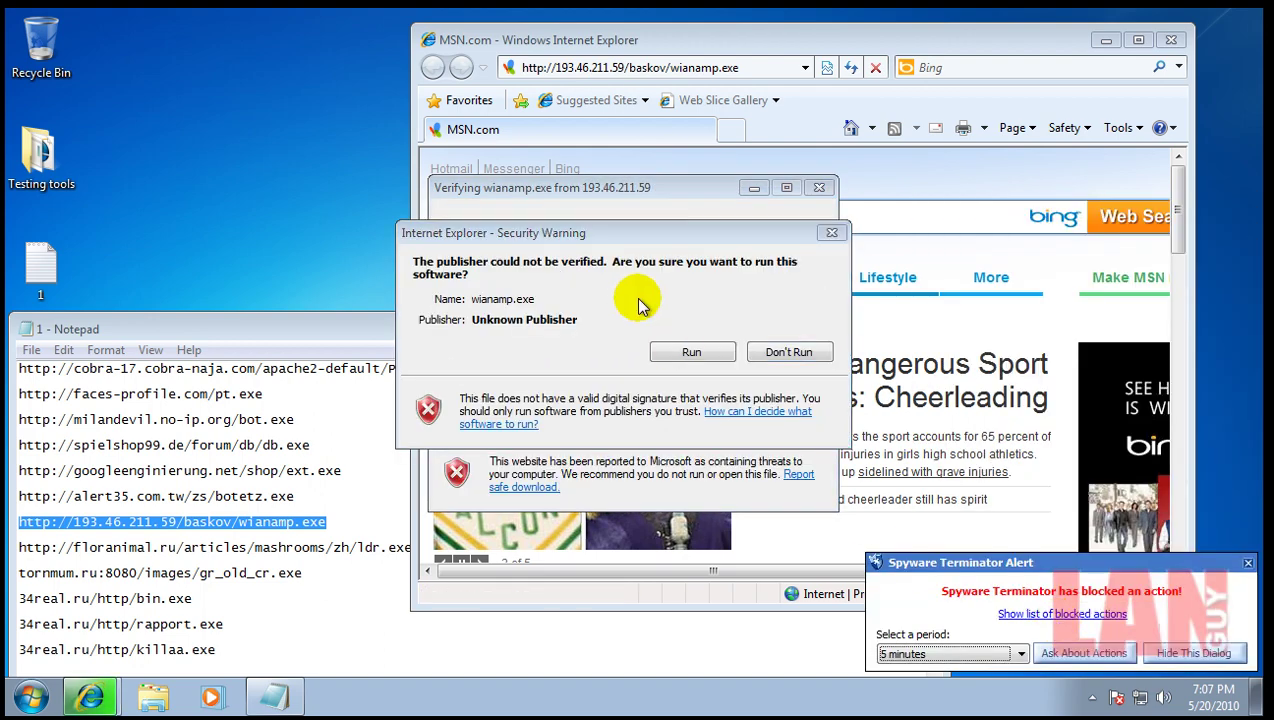
{"action": "left_click", "coordinate": [705, 356]}
{"action": "left_click", "coordinate": [1047, 617]}
{"action": "left_click", "coordinate": [1247, 564]}
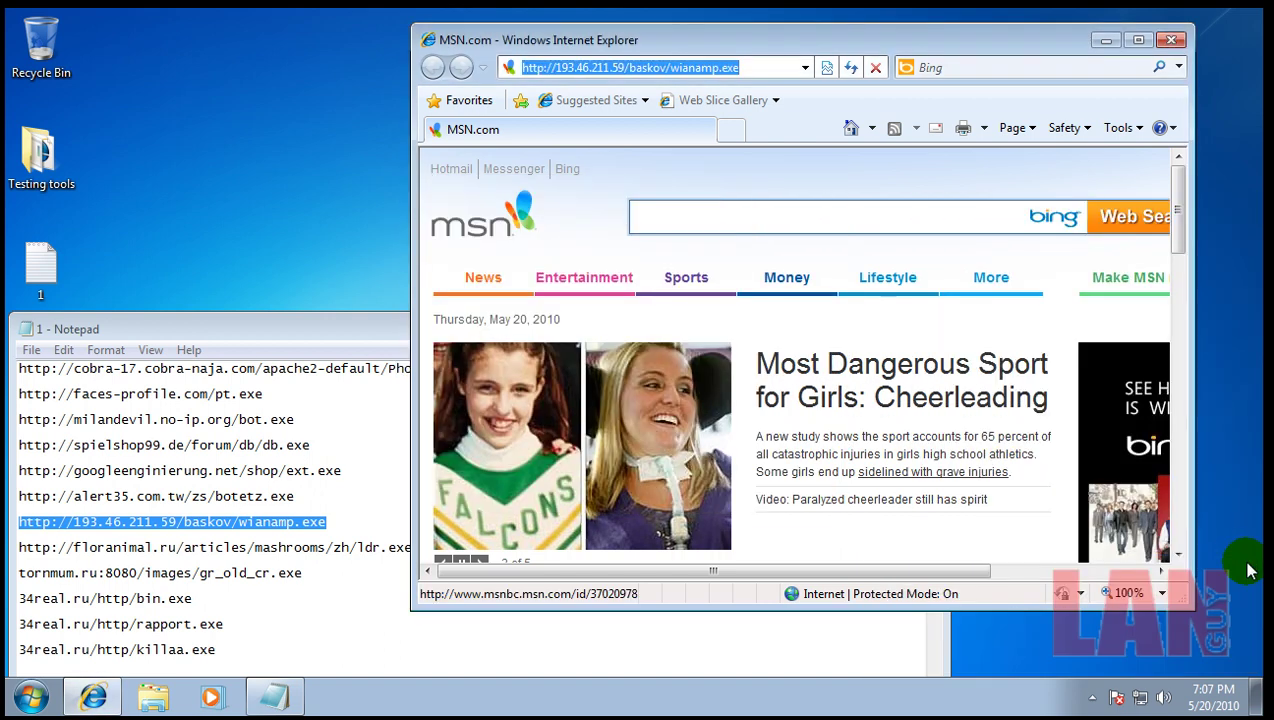
{"action": "left_click", "coordinate": [327, 549]}
{"action": "left_click_drag", "start_coordinate": [421, 547], "coordinate": [48, 540]}
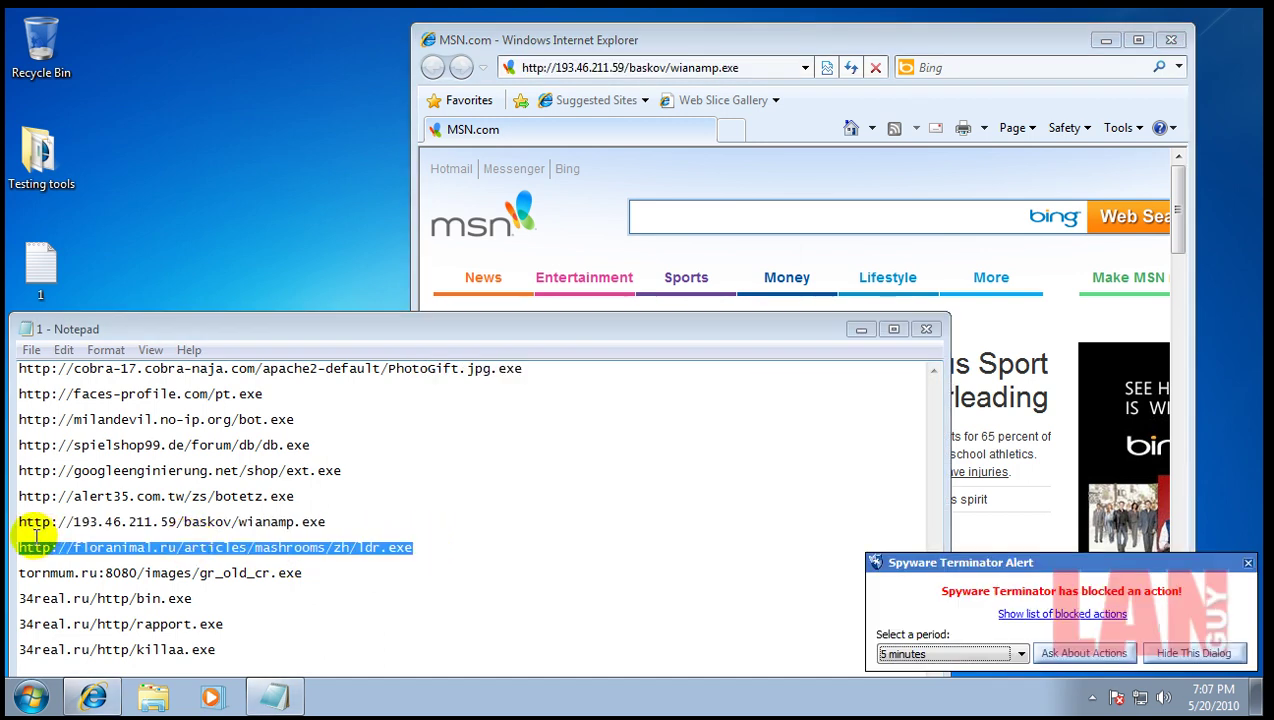
{"action": "left_click", "coordinate": [758, 66]}
{"action": "key", "text": "Return"}
Run wianamp.exe a second time despite the unknown publisher and allow its process in both HIPS alerts.
{"action": "left_click", "coordinate": [612, 364]}
{"action": "left_click", "coordinate": [469, 347]}
{"action": "left_click", "coordinate": [364, 329]}
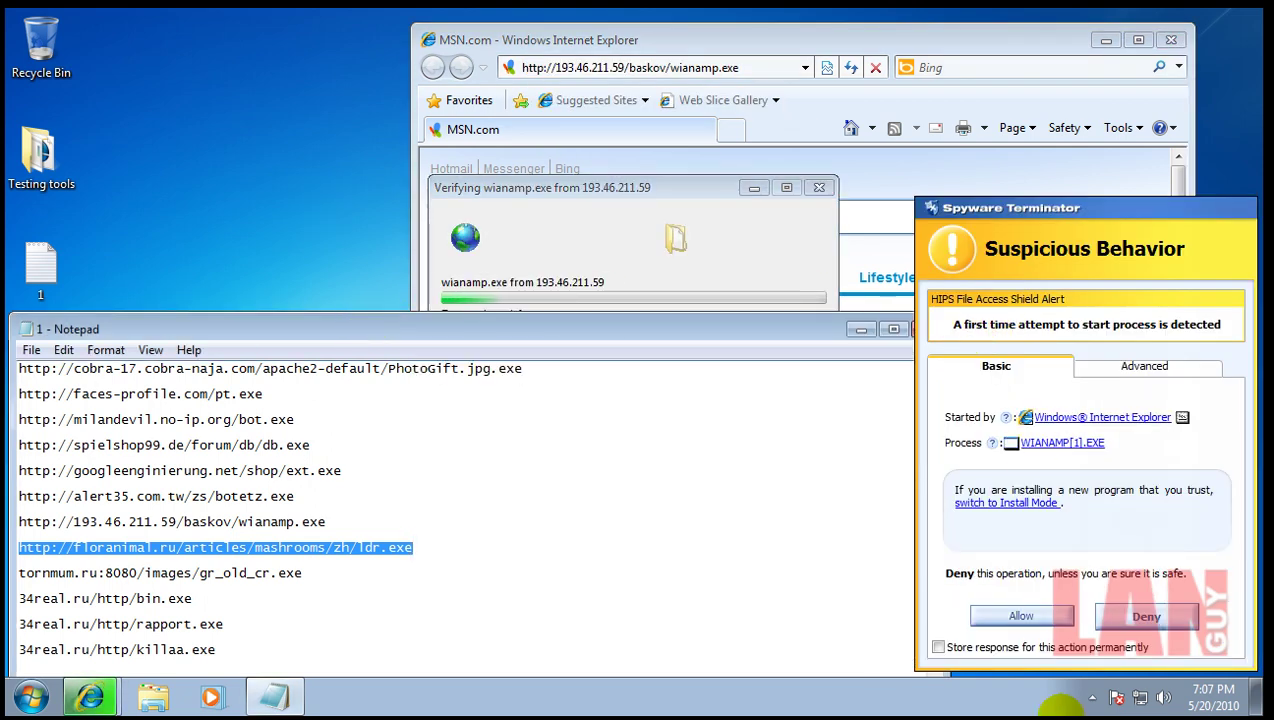
{"action": "left_click", "coordinate": [1018, 617]}
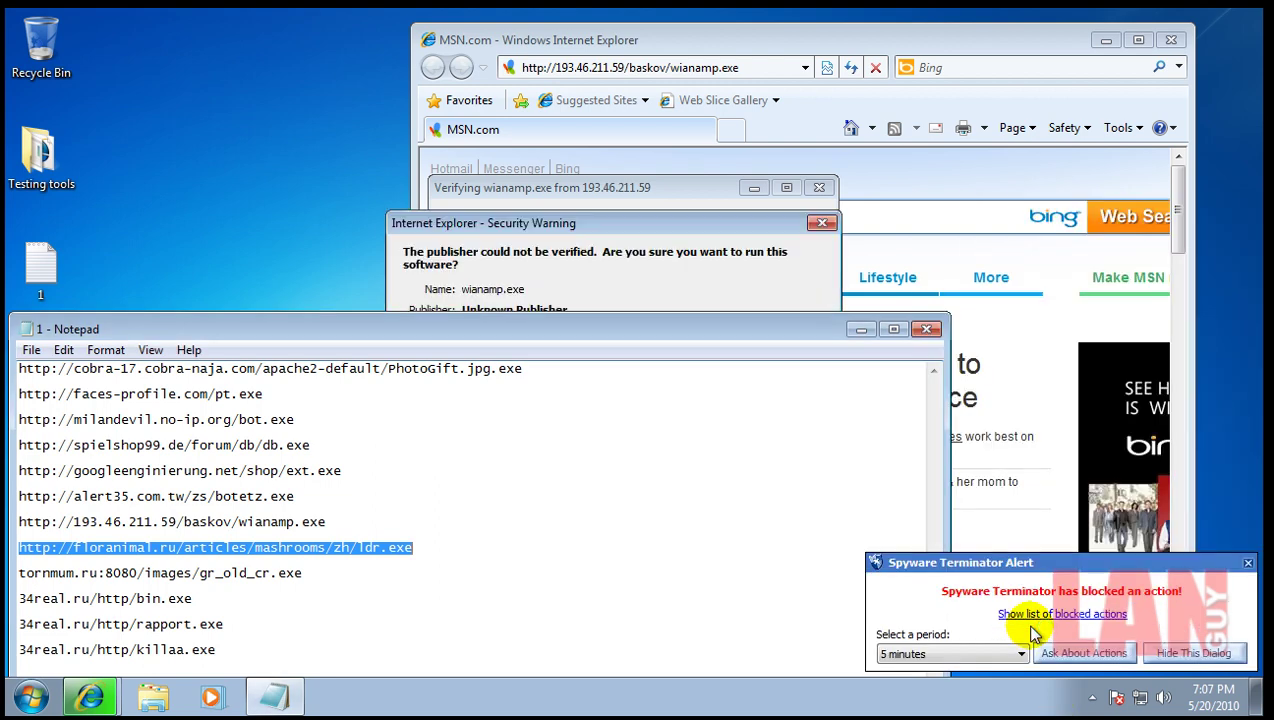
{"action": "left_click", "coordinate": [774, 222]}
{"action": "left_click", "coordinate": [698, 343]}
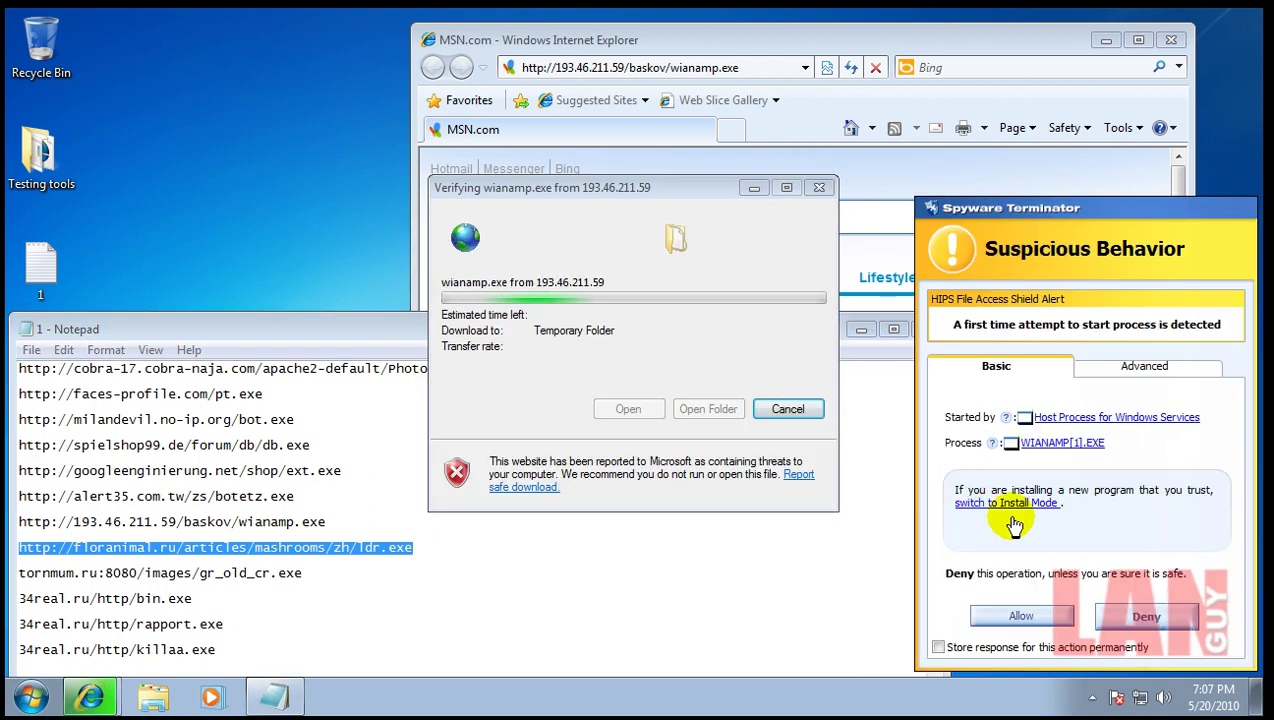
{"action": "left_click", "coordinate": [1050, 621]}
Close the text file with the URL list and dismiss the blocked-action notice.
{"action": "left_click", "coordinate": [926, 329]}
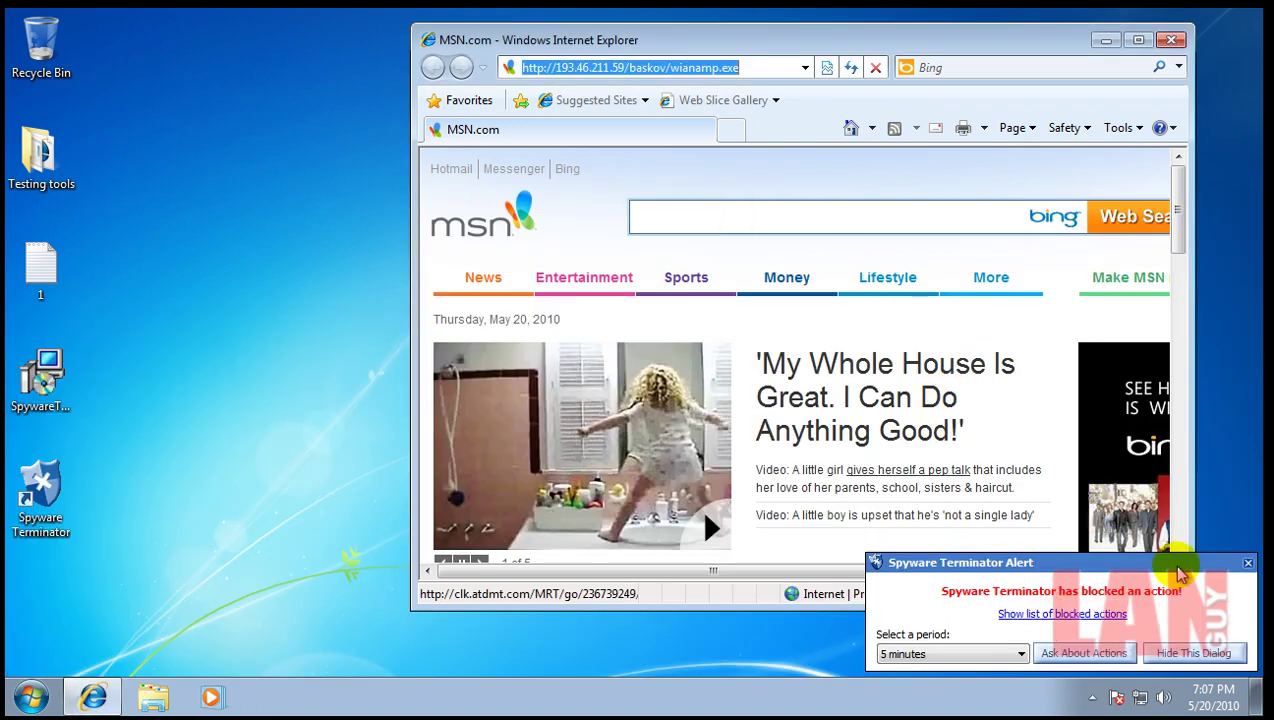
{"action": "left_click", "coordinate": [1248, 564]}
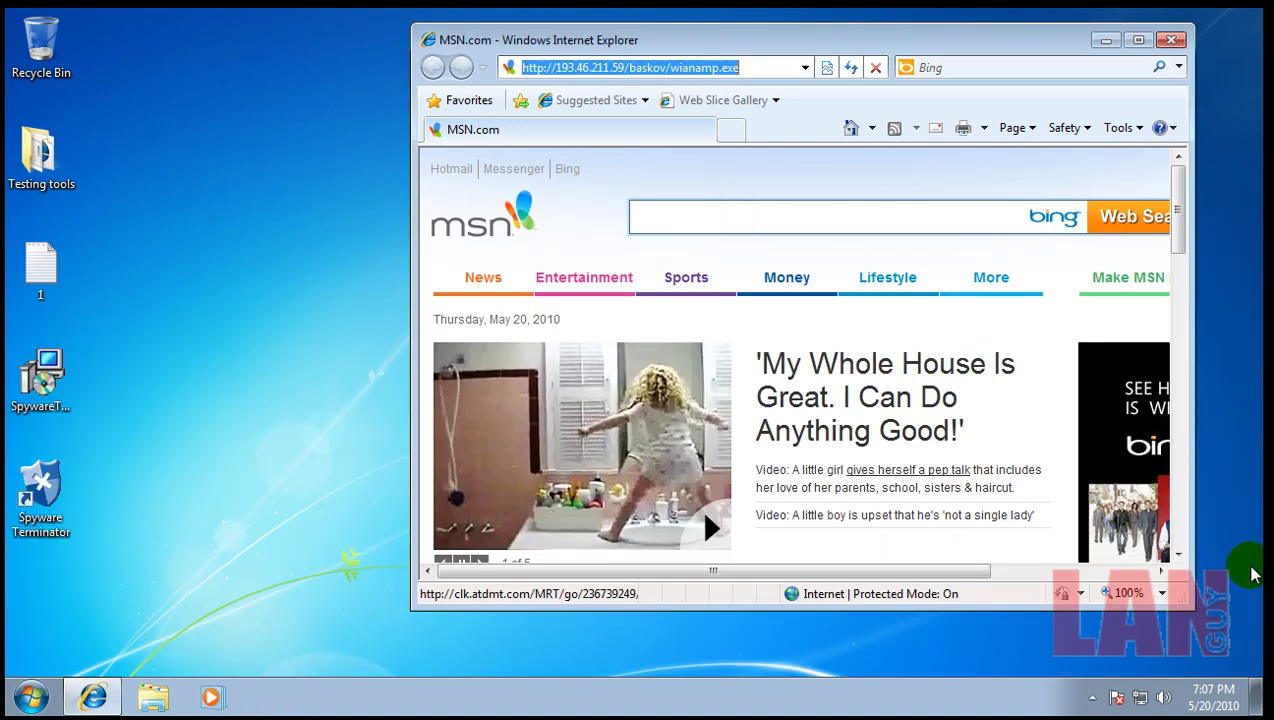
Close Internet Explorer, open the Spyware Terminator Center from the notification area, and dismiss the blocked-action notices.
{"action": "left_click", "coordinate": [1170, 42]}
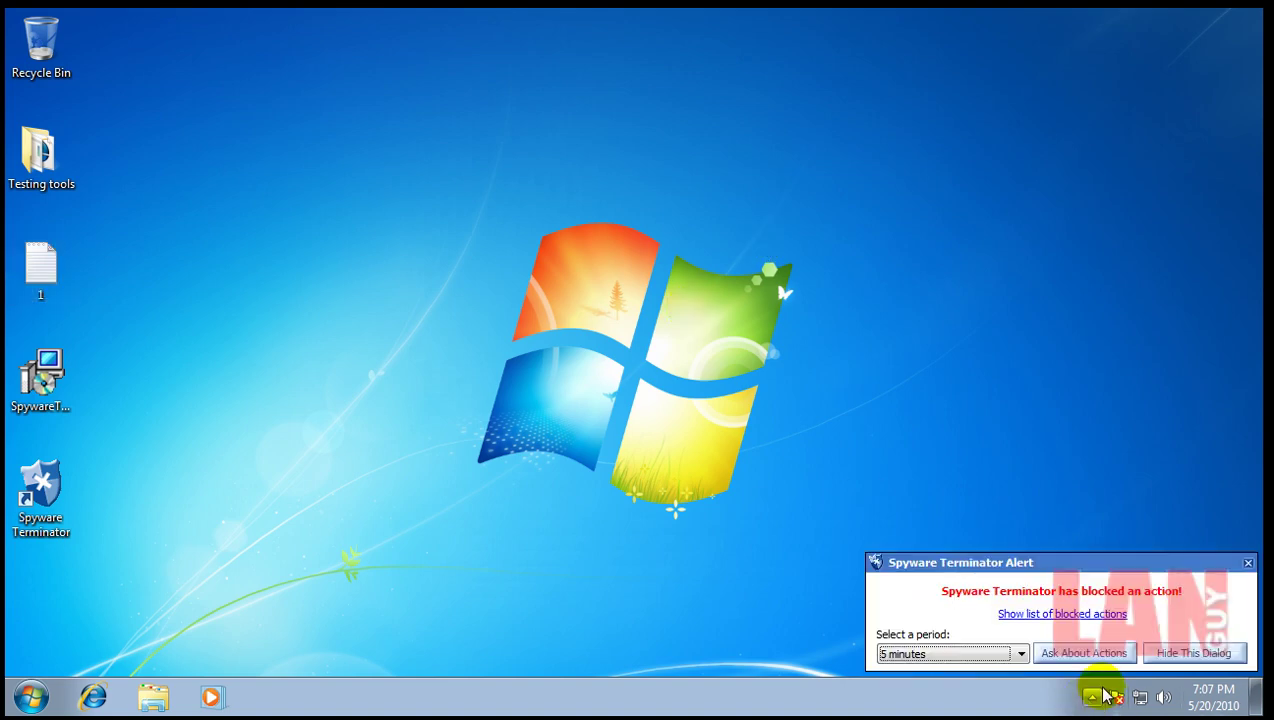
{"action": "left_click", "coordinate": [1248, 565]}
{"action": "left_click", "coordinate": [1096, 702]}
{"action": "double_click", "coordinate": [1123, 584]}
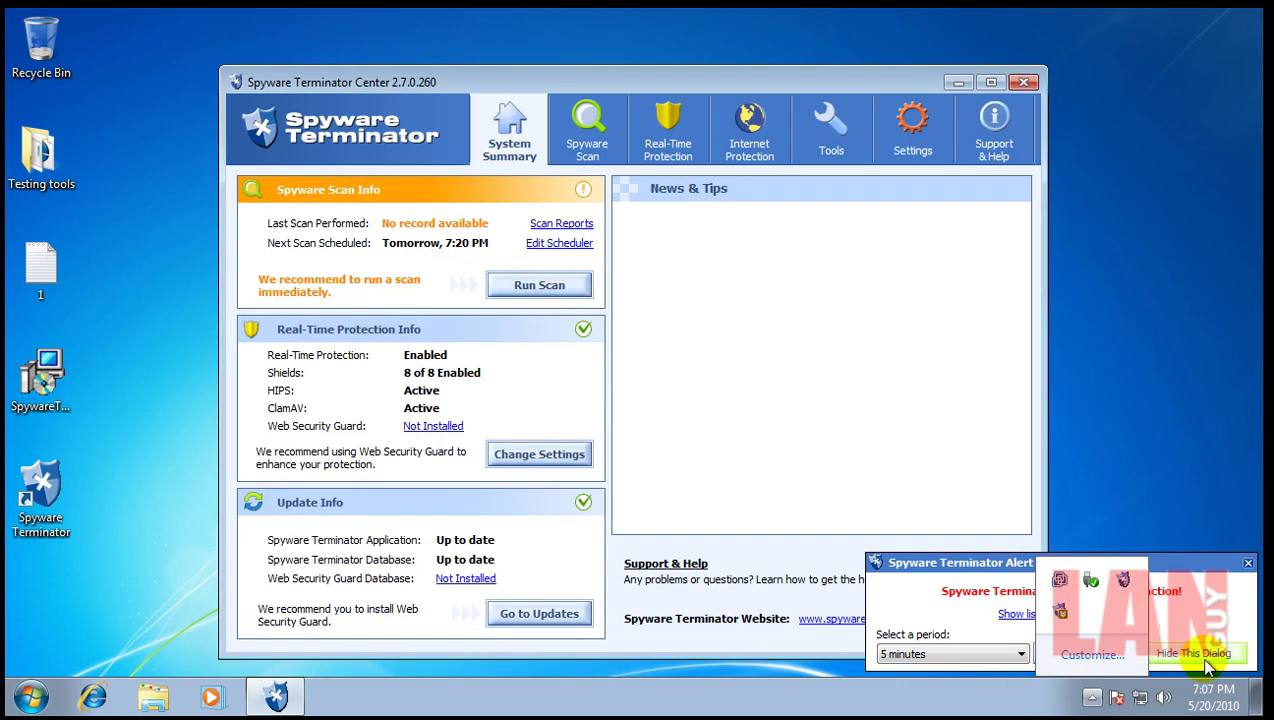
{"action": "left_click", "coordinate": [1205, 658]}
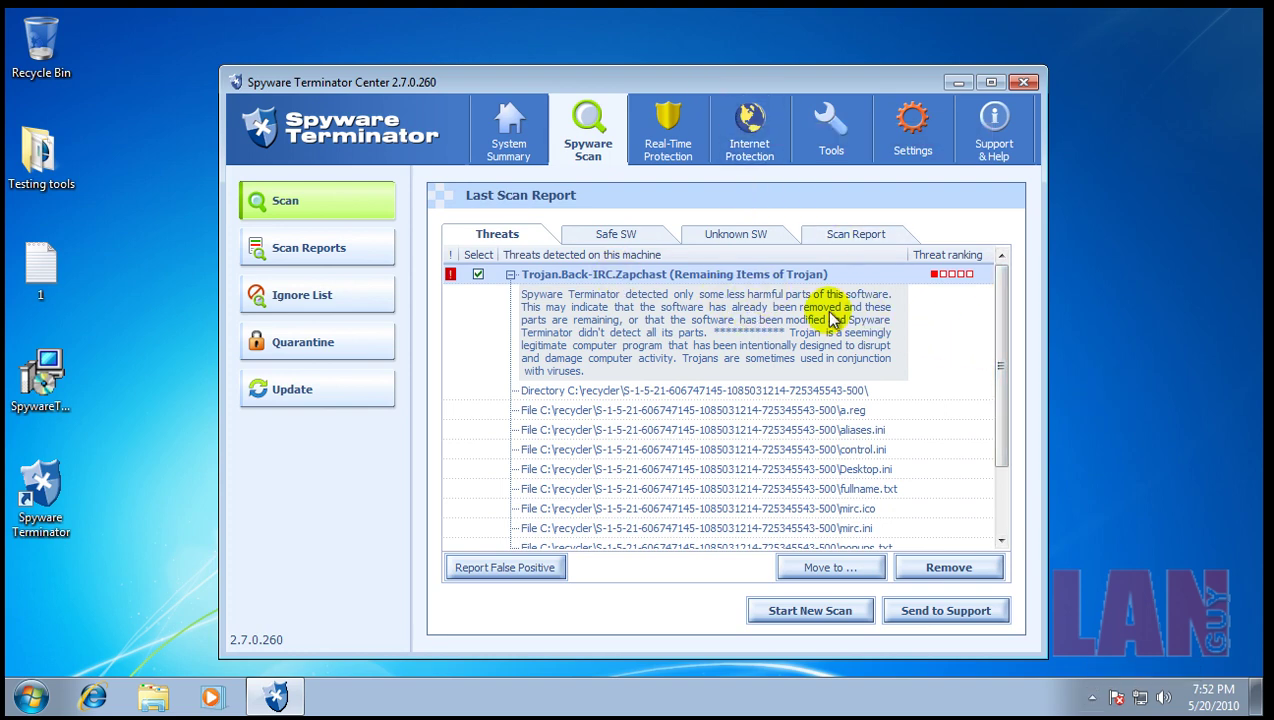
Remove the detected Trojan.Back-IRC.Zapchast with Spyware Terminator, confirm the removal, and close the program.
{"action": "left_click", "coordinate": [949, 570]}
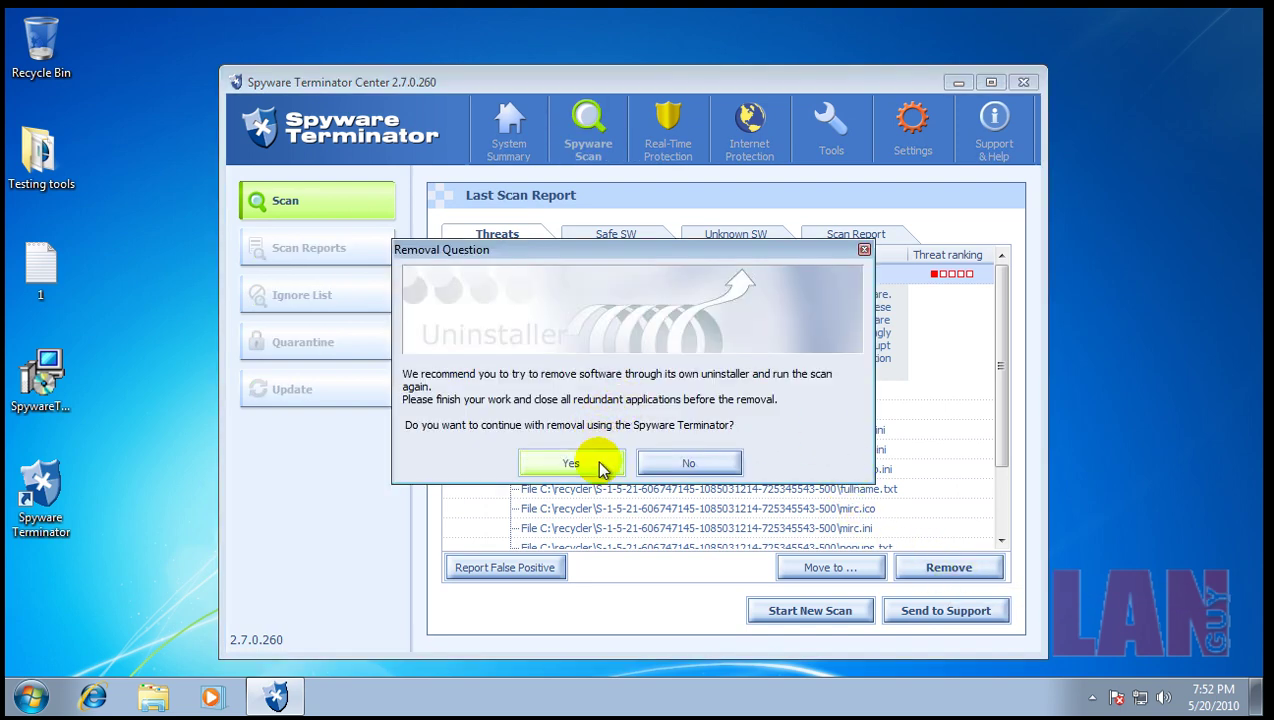
{"action": "left_click", "coordinate": [599, 466]}
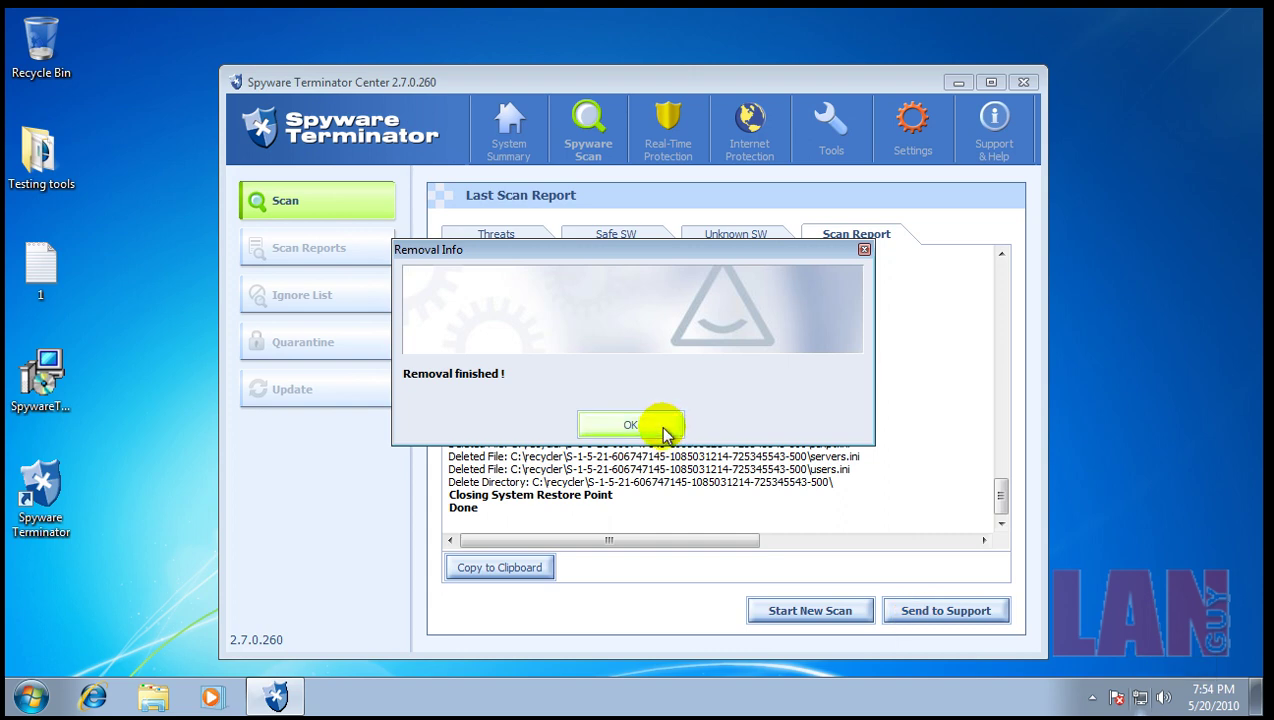
{"action": "left_click", "coordinate": [668, 425]}
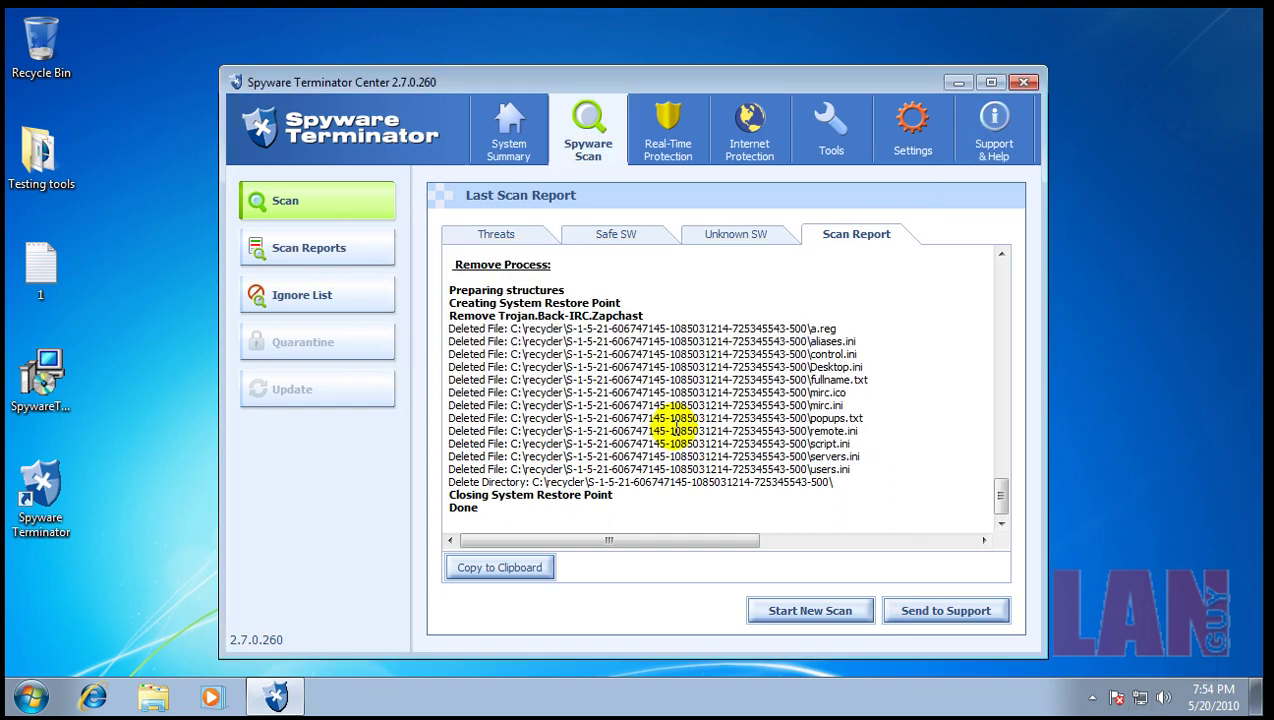
{"action": "left_click", "coordinate": [1024, 83]}
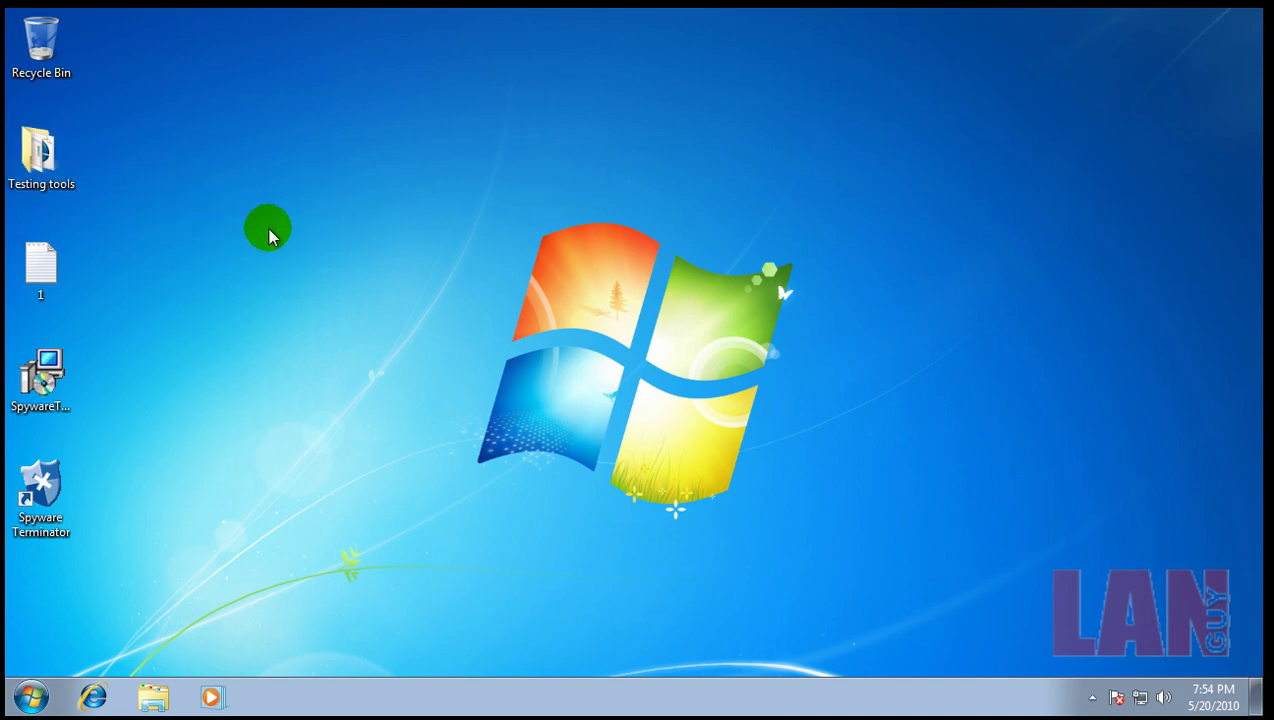
{"action": "left_click", "coordinate": [32, 155]}
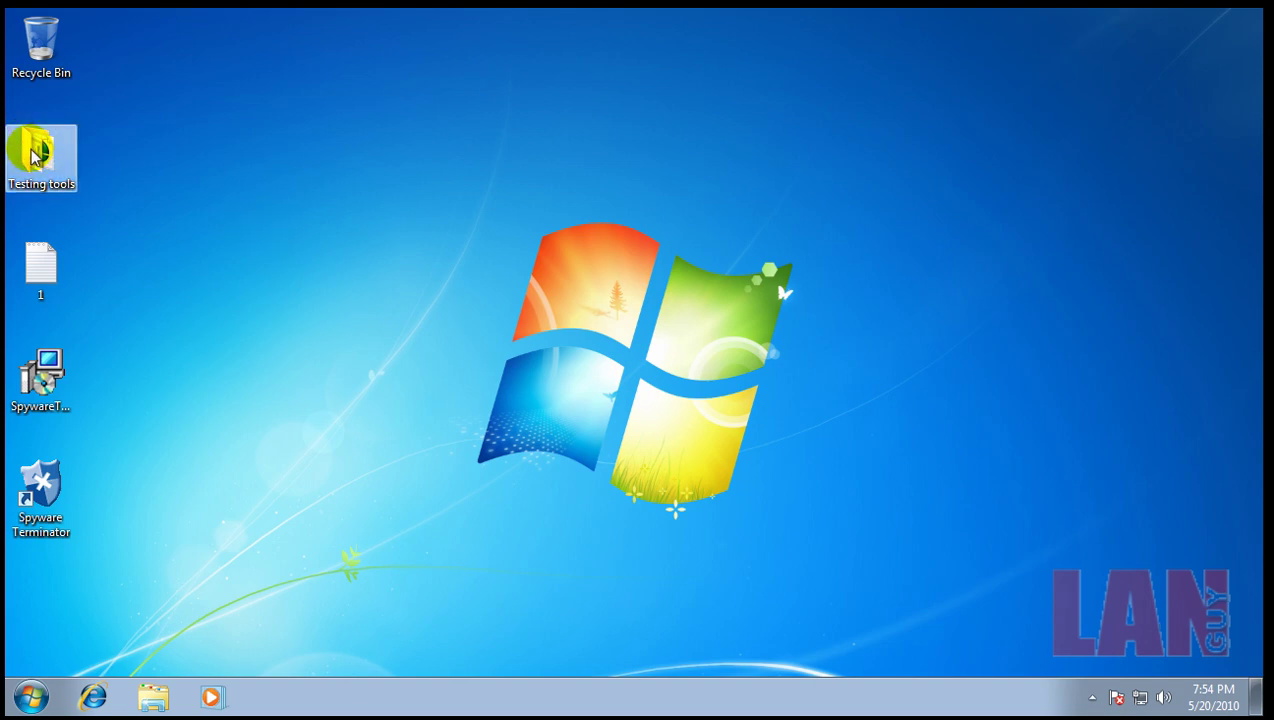
{"action": "left_click", "coordinate": [1018, 358]}
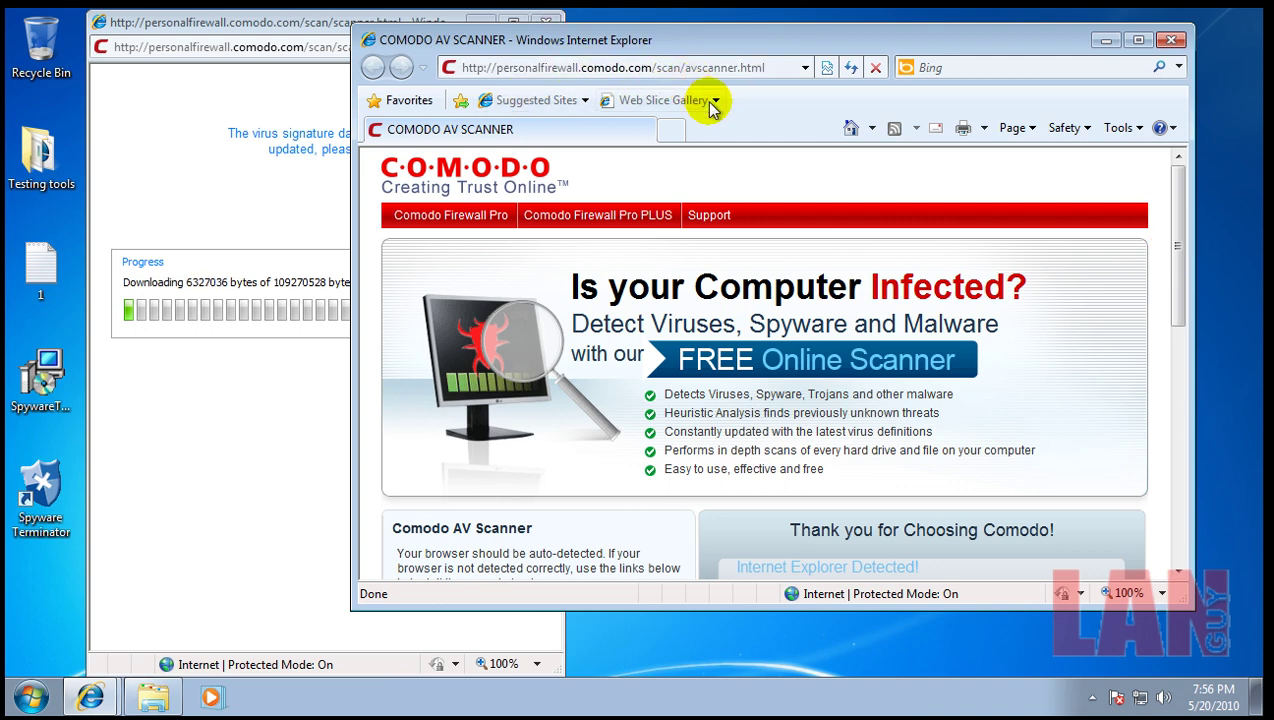
{"action": "left_click", "coordinate": [753, 72]}
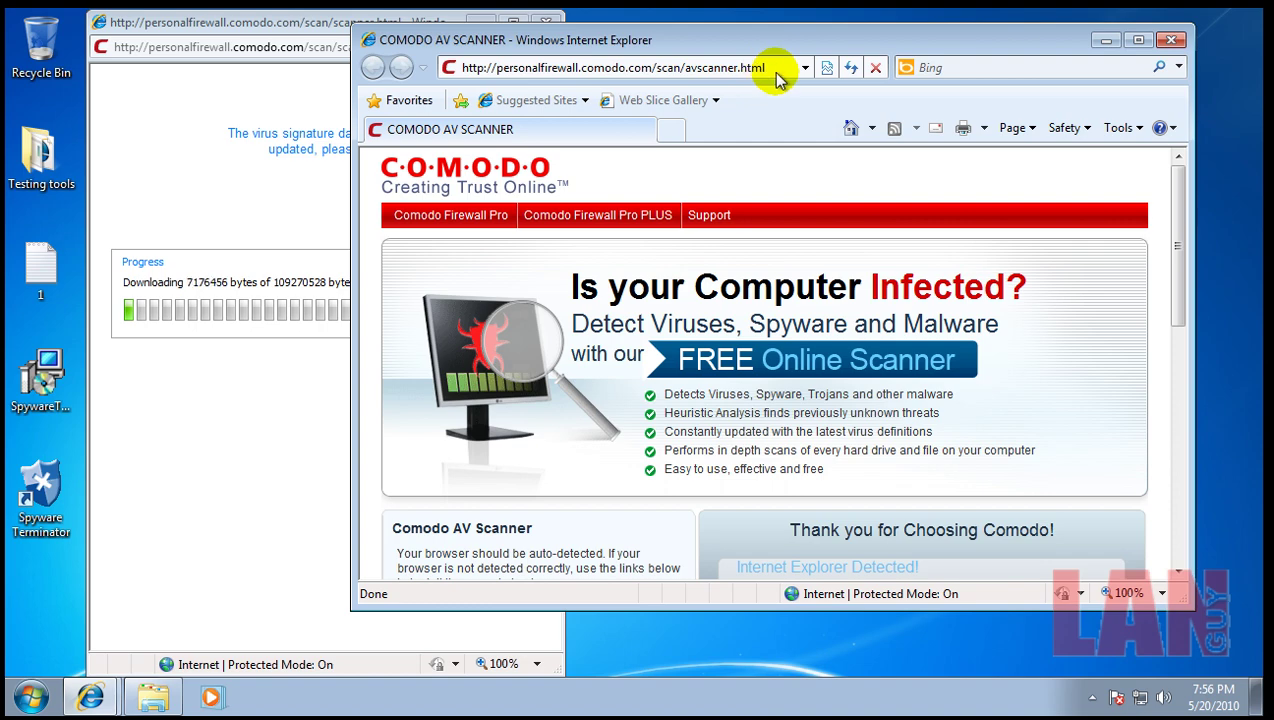
{"action": "key", "text": "Return"}
{"action": "scroll", "coordinate": [1172, 290], "scroll_direction": "down", "scroll_amount": 5}
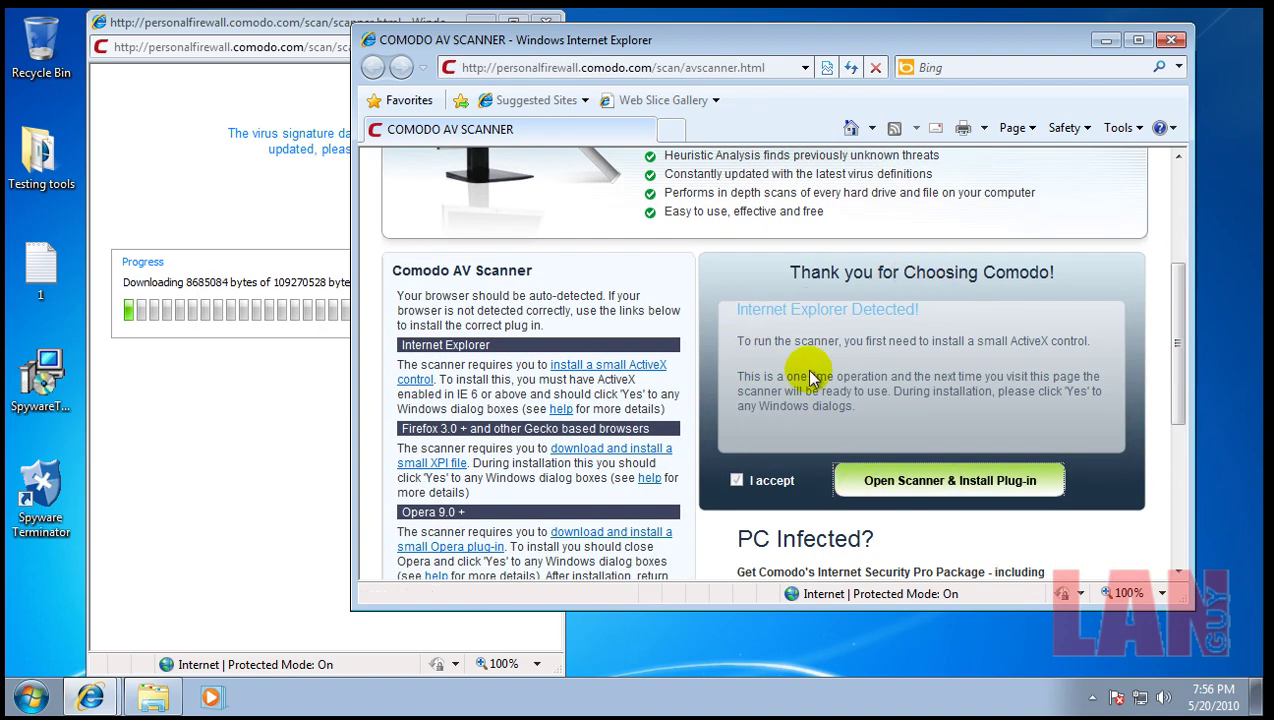
{"action": "left_click", "coordinate": [737, 481]}
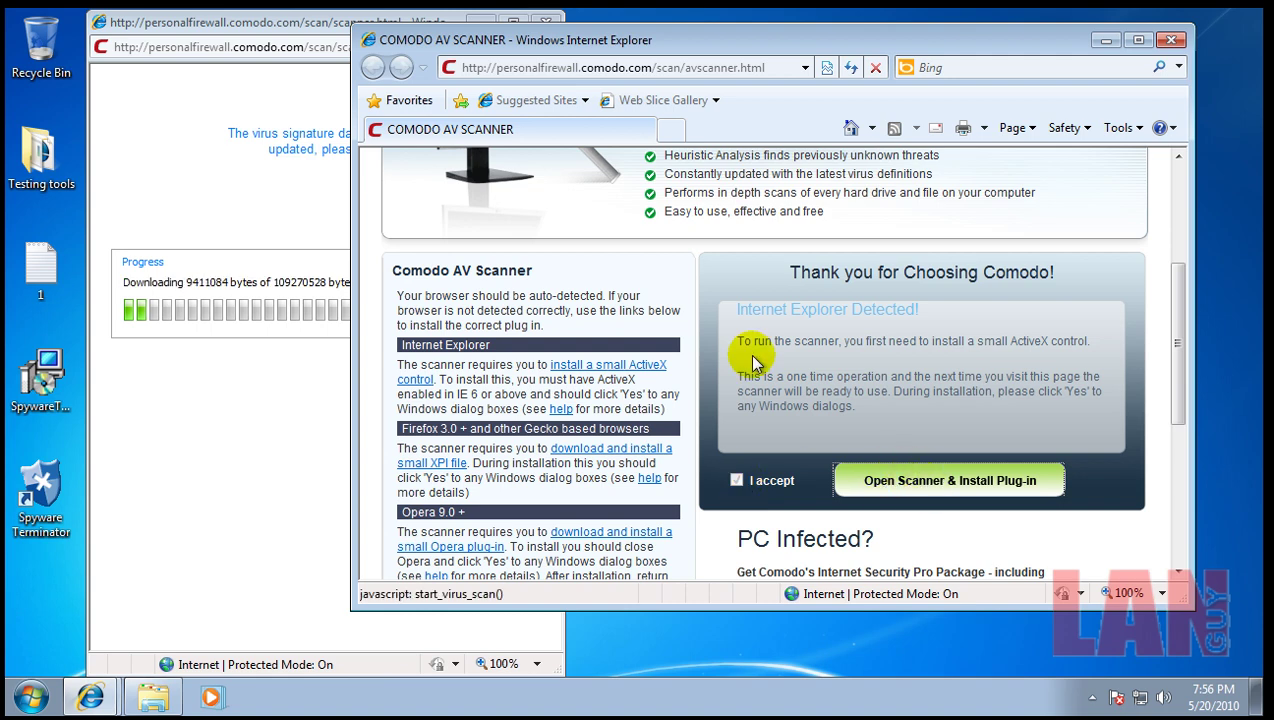
Scan Local Disk (C:) with the Comodo online scanner, including archives.
{"action": "left_click", "coordinate": [333, 24]}
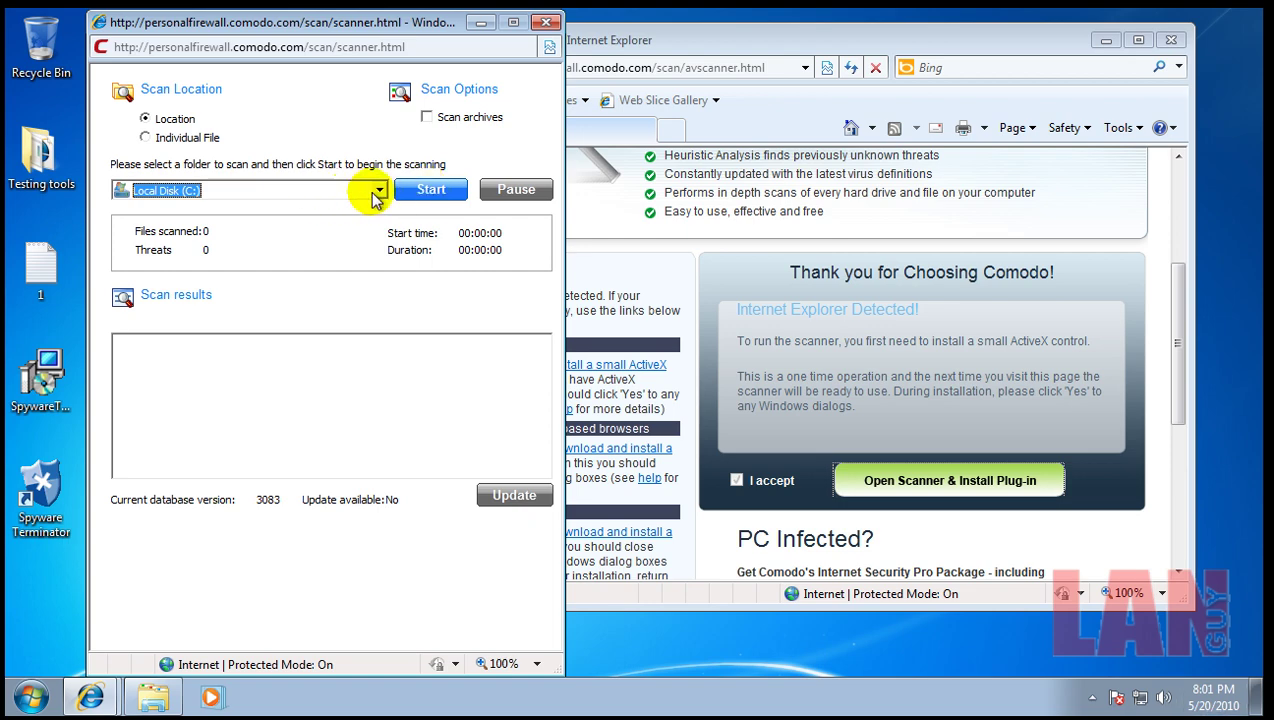
{"action": "left_click", "coordinate": [378, 193]}
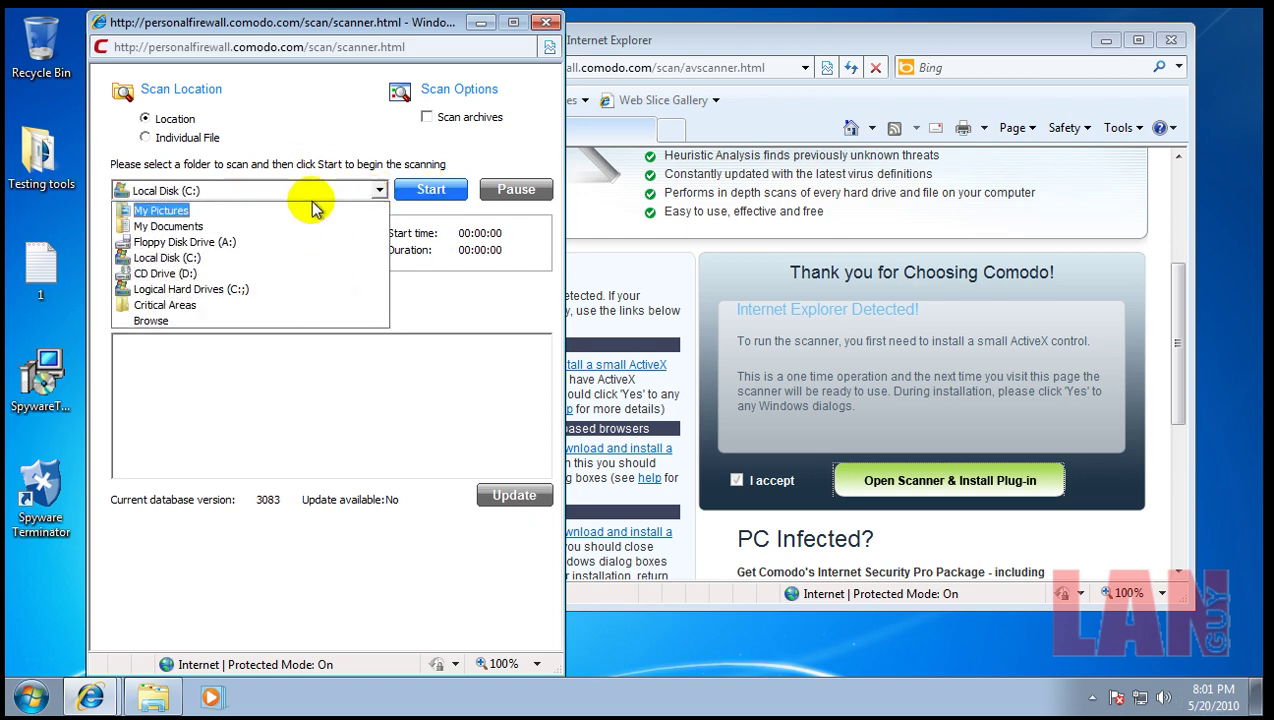
{"action": "left_click", "coordinate": [262, 257]}
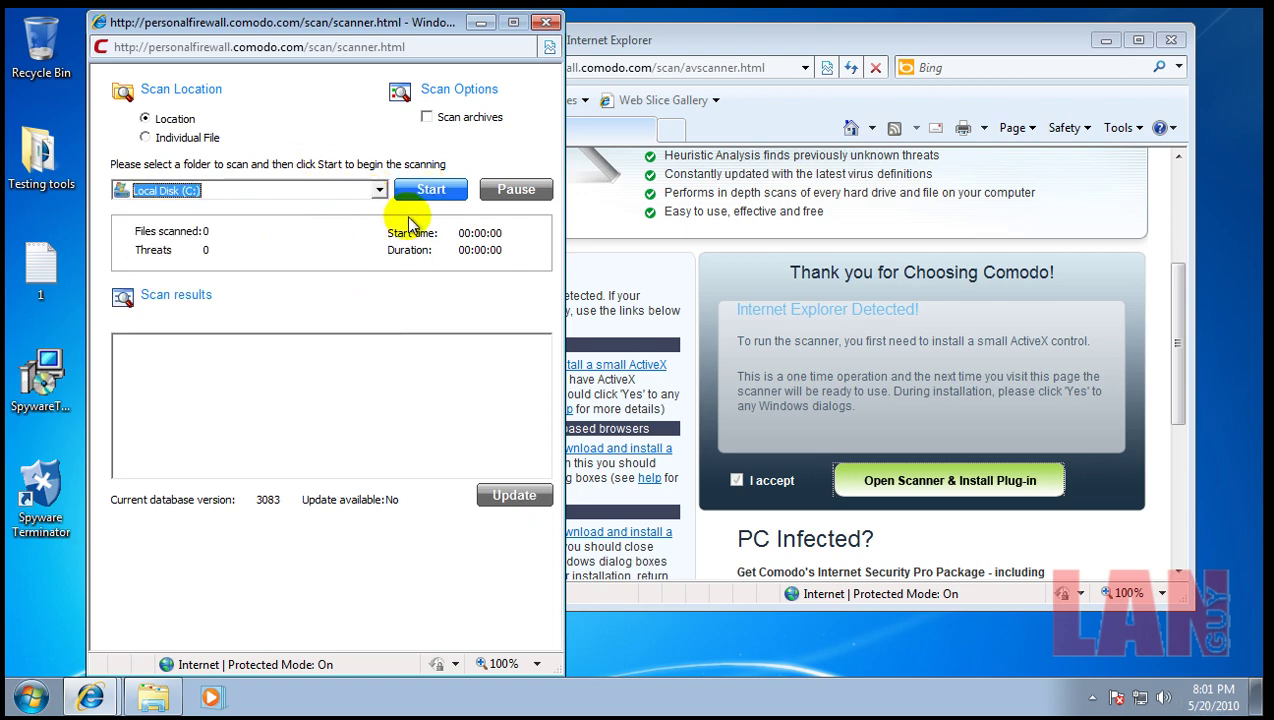
{"action": "left_click", "coordinate": [431, 191]}
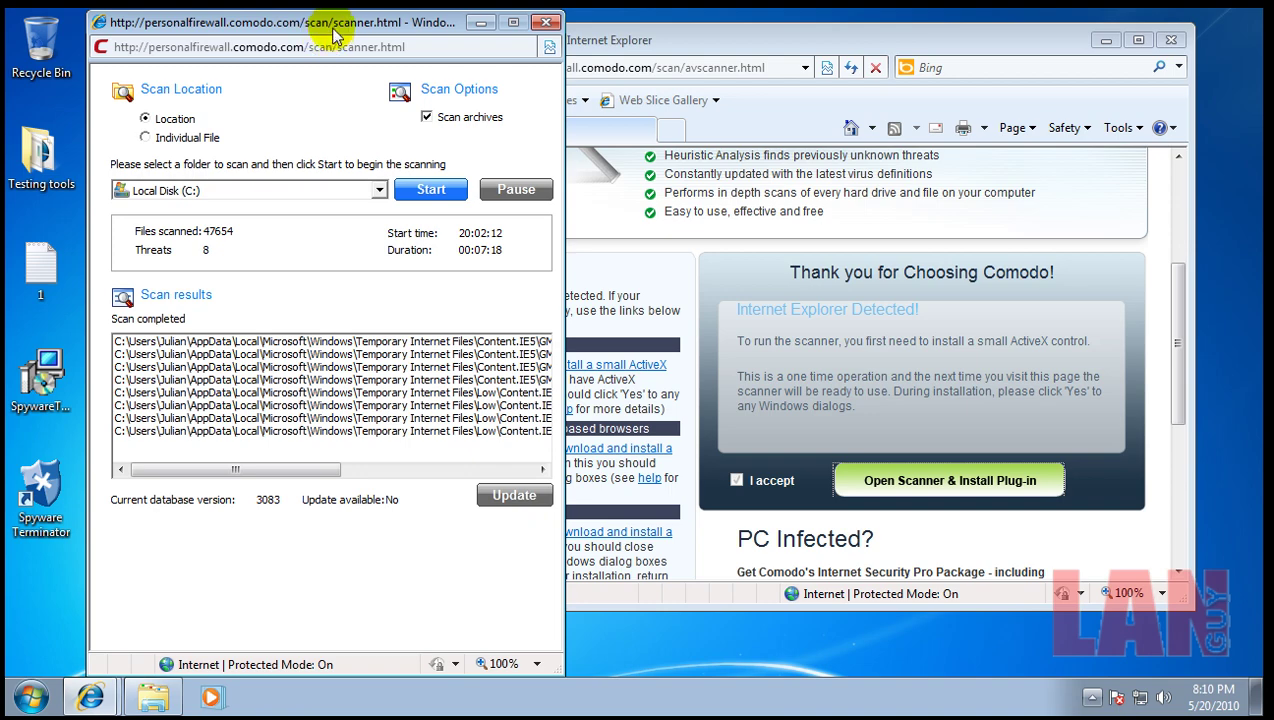
Examine the file paths and malware names in the Comodo scan results and close both browser windows.
{"action": "mouse_move", "coordinate": [421, 31]}
{"action": "left_mouse_down"}
{"action": "mouse_move", "coordinate": [520, 46]}
{"action": "mouse_move", "coordinate": [432, 28]}
{"action": "left_mouse_up"}
{"action": "left_click_drag", "start_coordinate": [360, 471], "coordinate": [555, 468]}
{"action": "left_click", "coordinate": [325, 367]}
{"action": "left_click_drag", "start_coordinate": [370, 466], "coordinate": [246, 470]}
{"action": "left_click", "coordinate": [256, 431]}
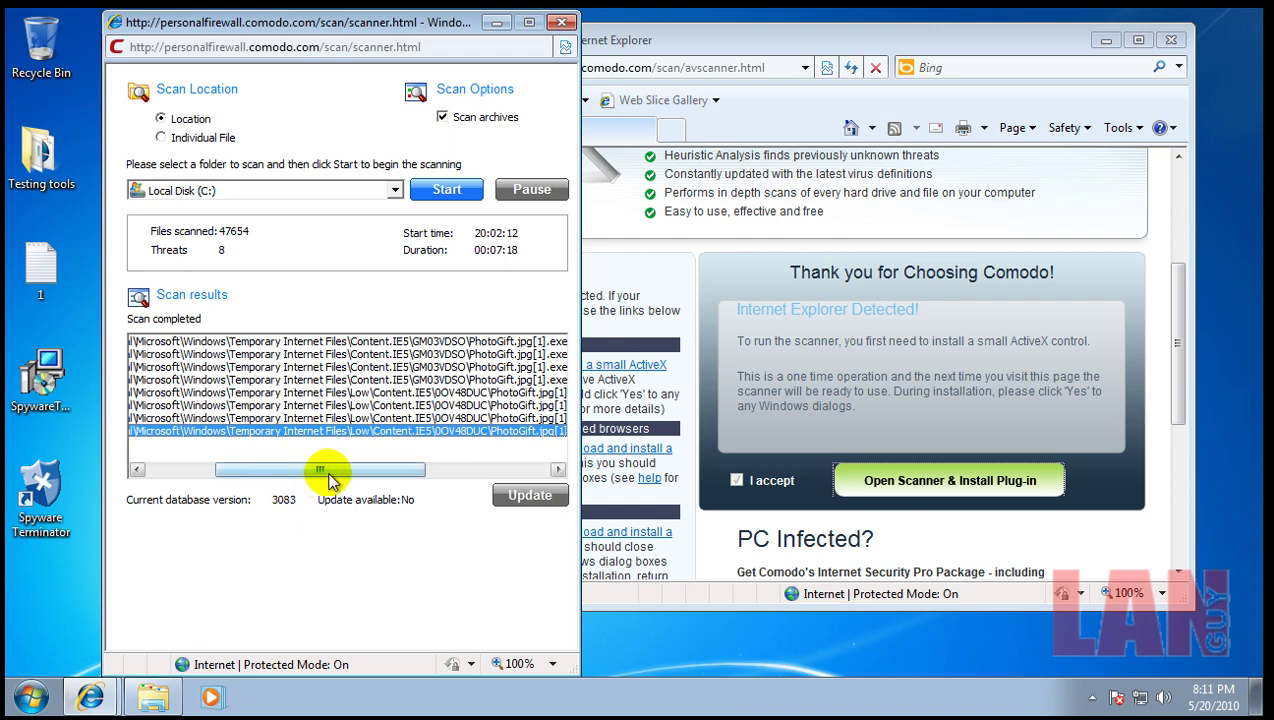
{"action": "left_click_drag", "start_coordinate": [322, 470], "coordinate": [443, 470]}
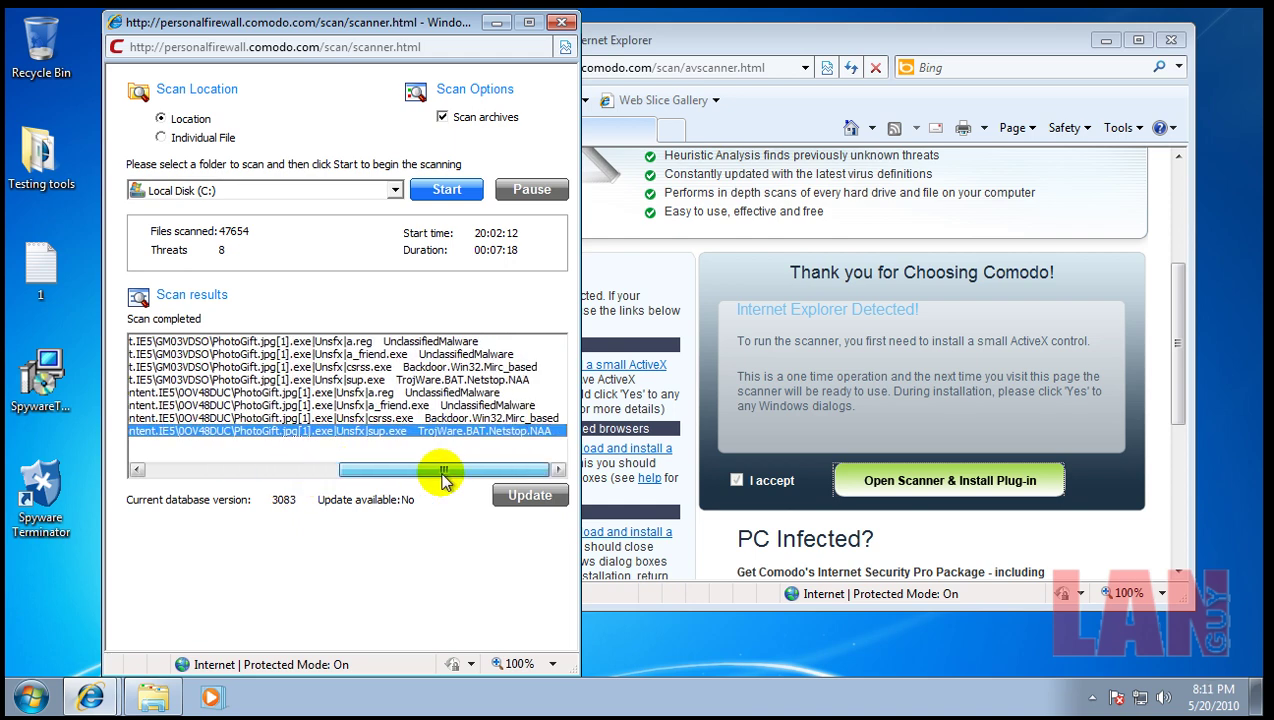
{"action": "left_click_drag", "start_coordinate": [475, 228], "coordinate": [520, 256]}
{"action": "left_click", "coordinate": [455, 270]}
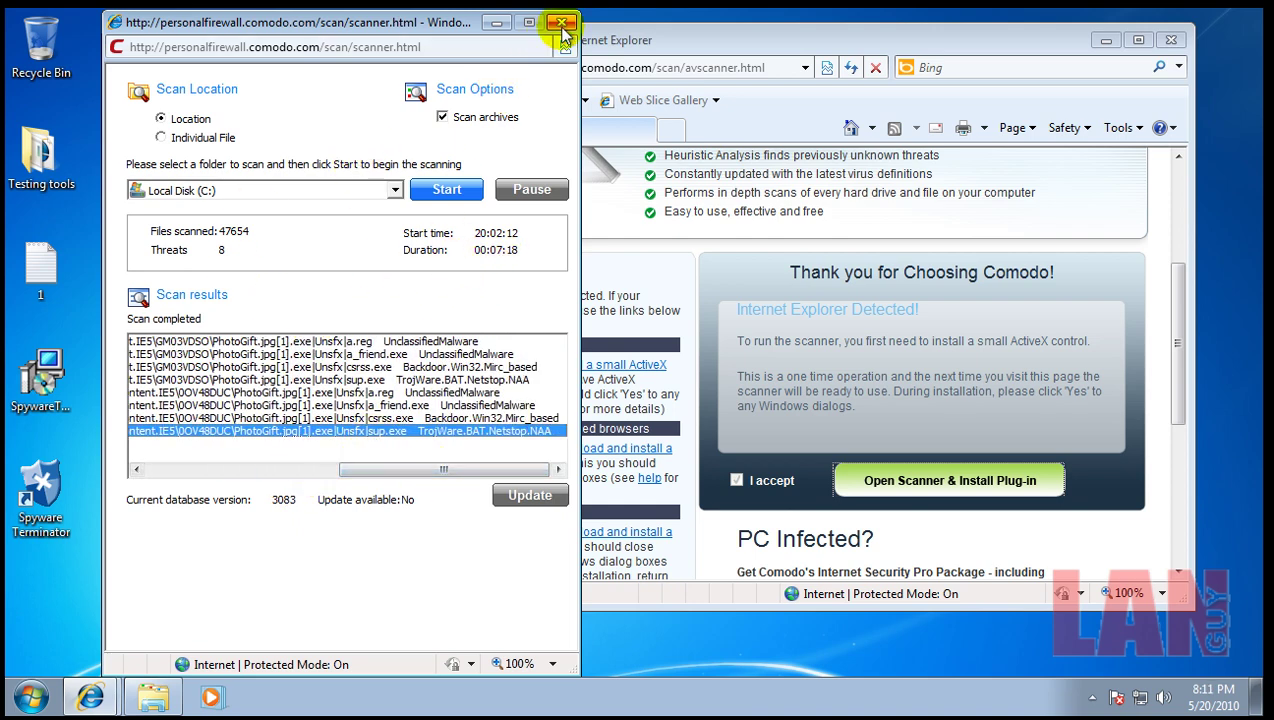
{"action": "left_click", "coordinate": [1172, 40]}
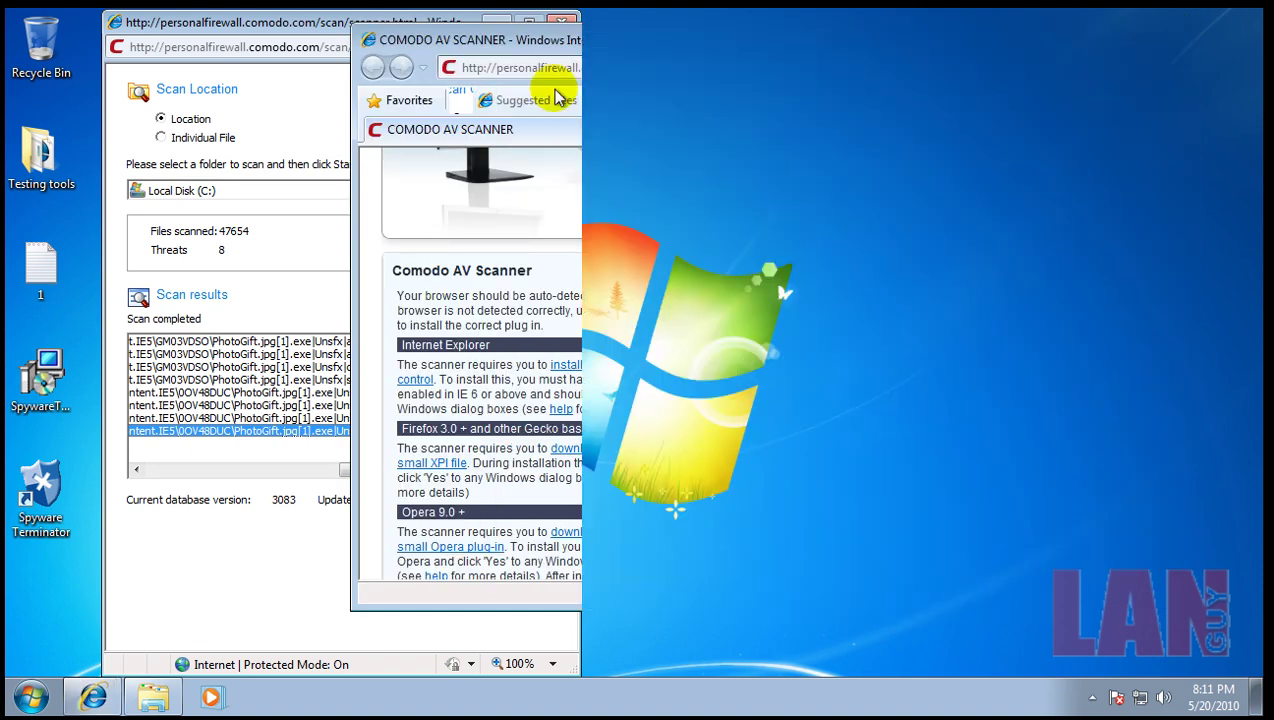
{"action": "left_click", "coordinate": [546, 33]}
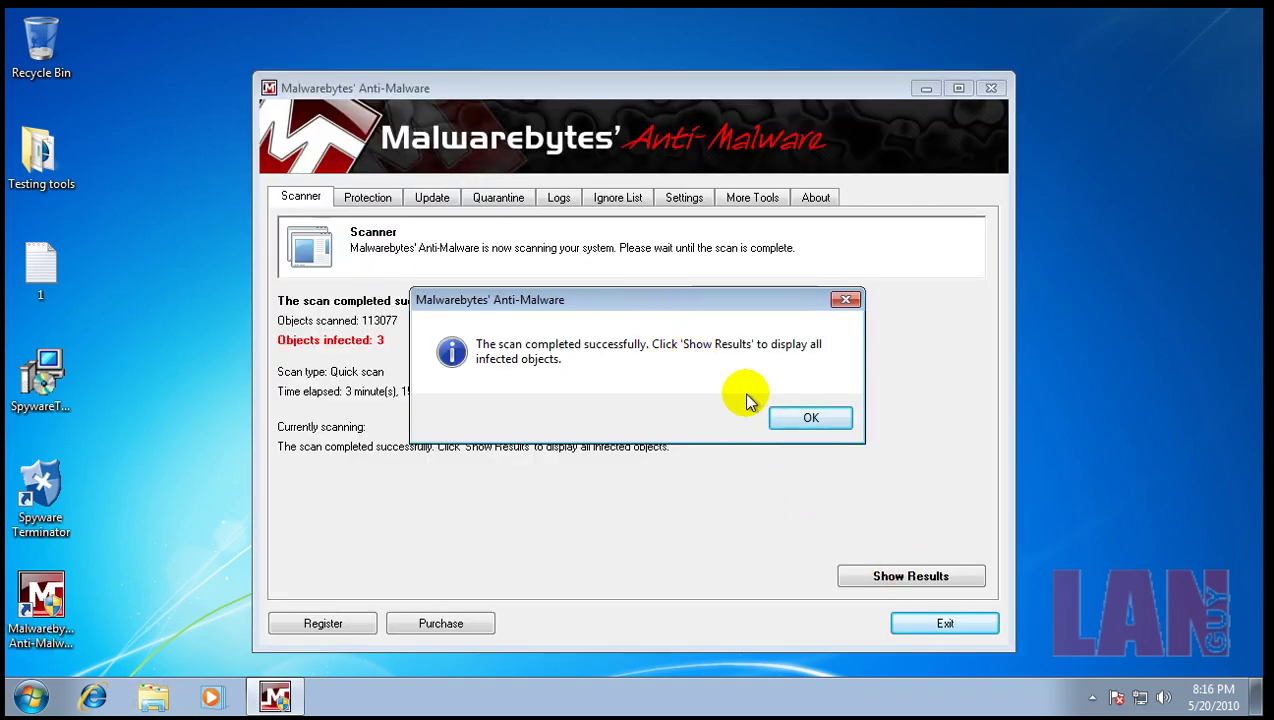
Show the Malwarebytes scan results and widen the window to examine the Trojan.PWS and Trojan.Backdoor file paths.
{"action": "left_click", "coordinate": [795, 418]}
{"action": "left_click", "coordinate": [940, 577]}
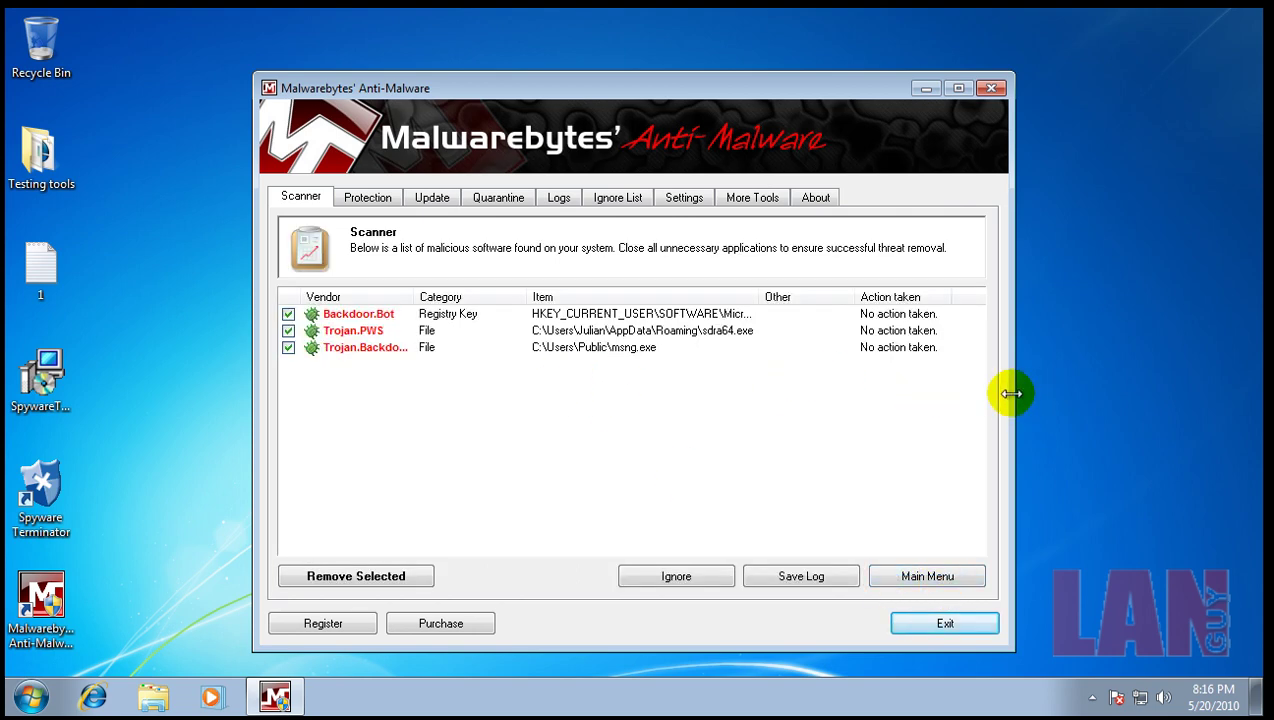
{"action": "left_click_drag", "start_coordinate": [1012, 393], "coordinate": [1138, 391]}
{"action": "left_click", "coordinate": [731, 332]}
{"action": "left_click", "coordinate": [590, 349]}
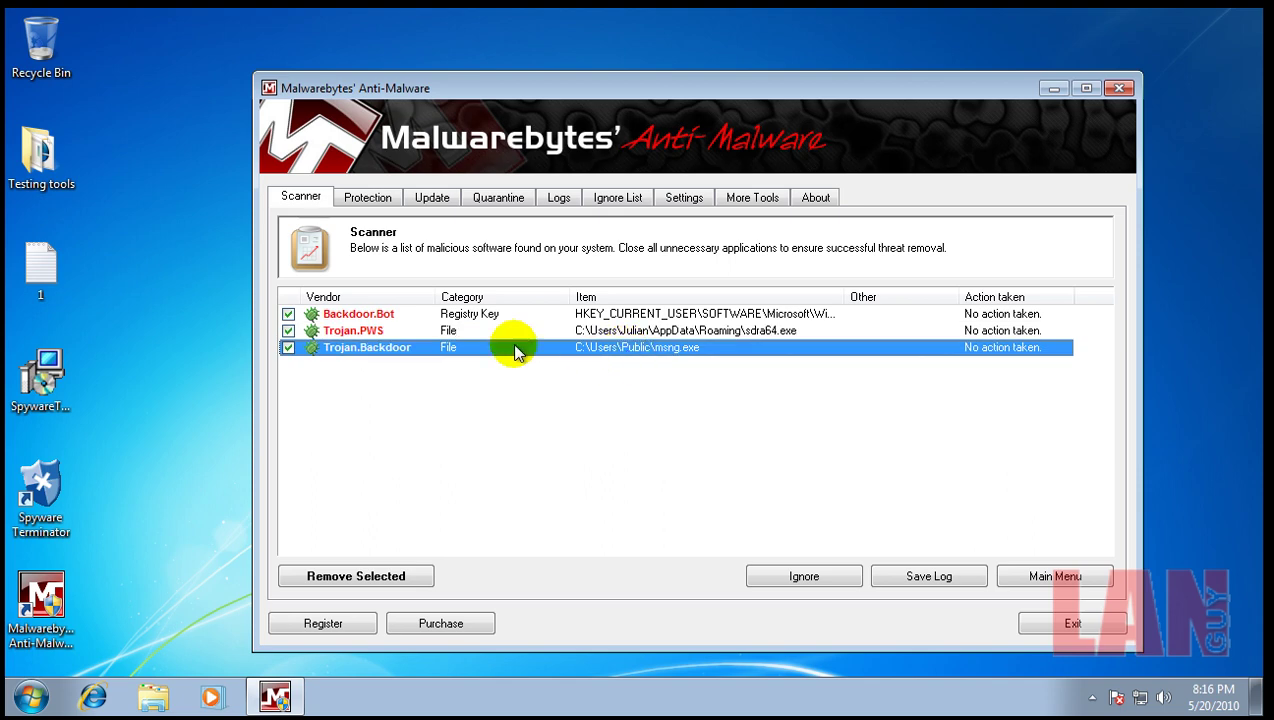
{"action": "left_click", "coordinate": [588, 332]}
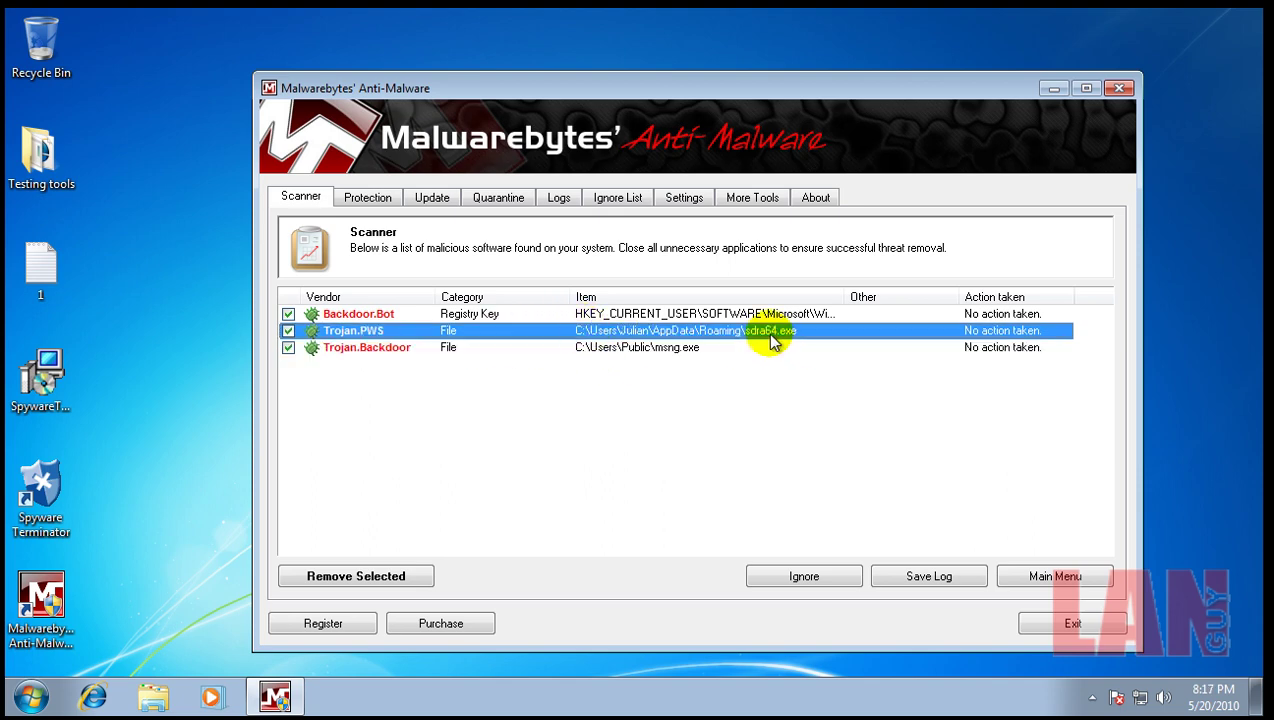
Check the hidden notification icons and widen the Item column to read the Backdoor.Bot registry key path.
{"action": "left_click", "coordinate": [1090, 697]}
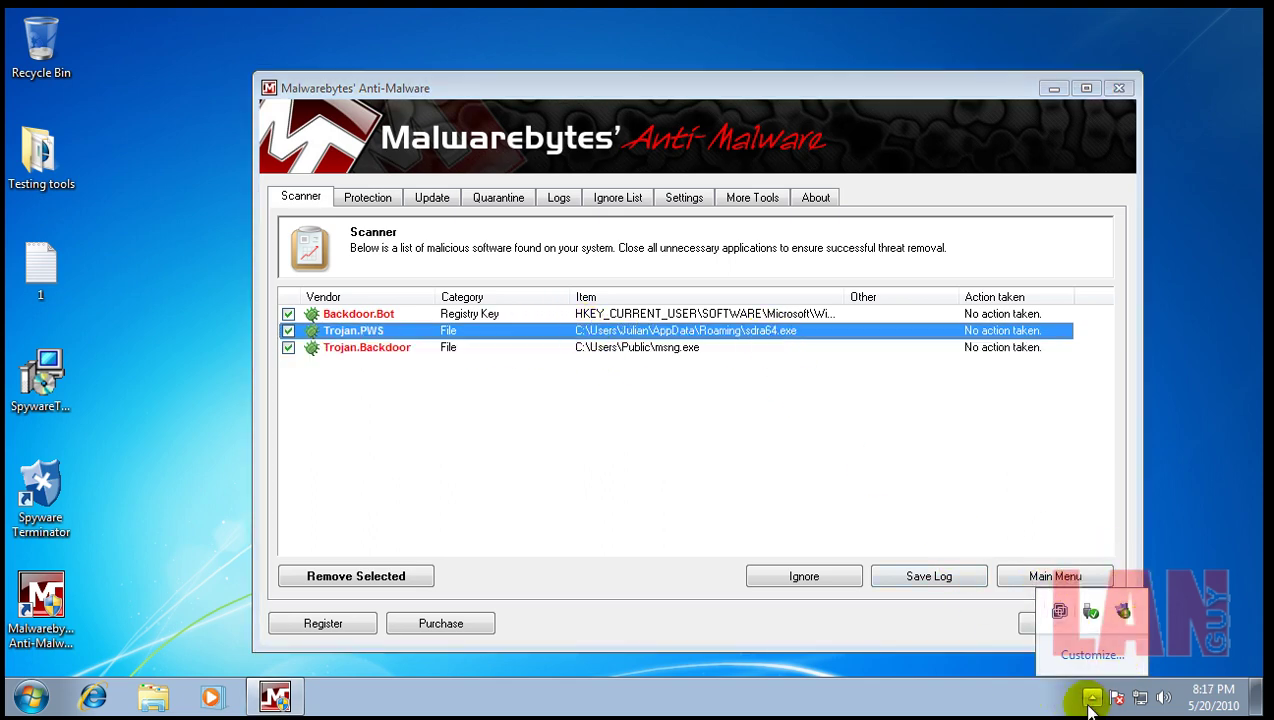
{"action": "left_click", "coordinate": [1090, 697]}
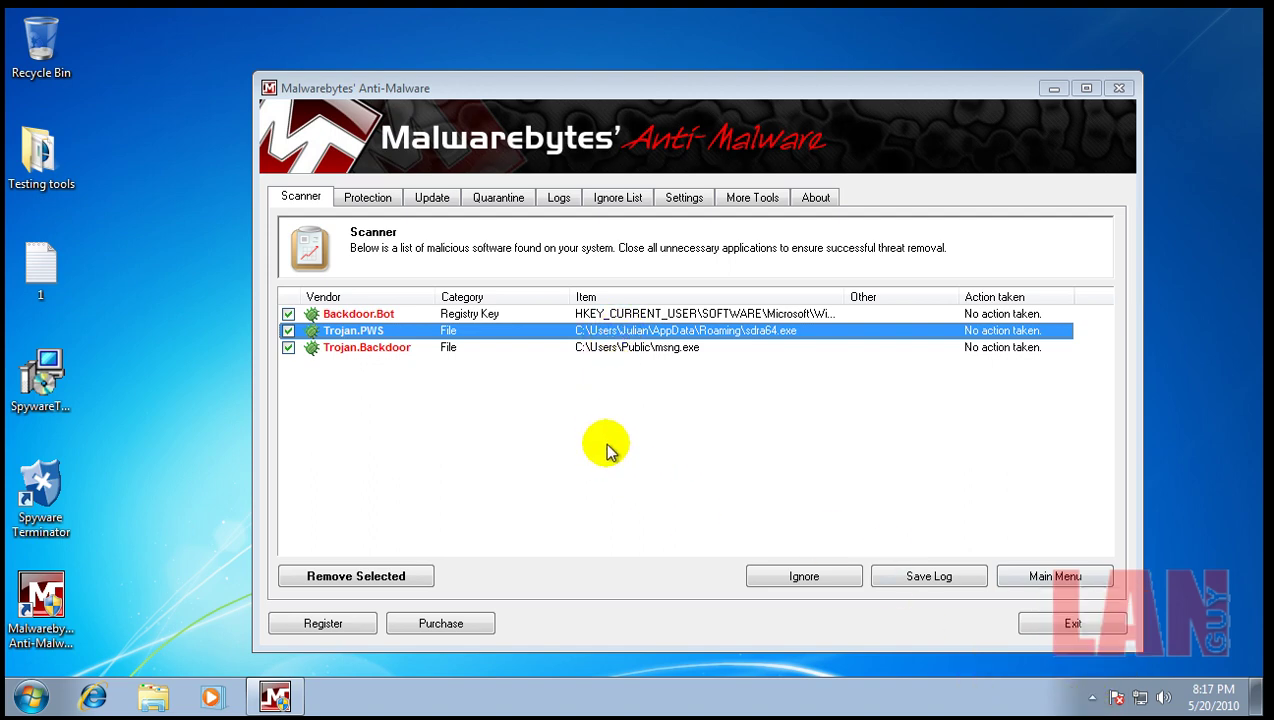
{"action": "left_click", "coordinate": [398, 352]}
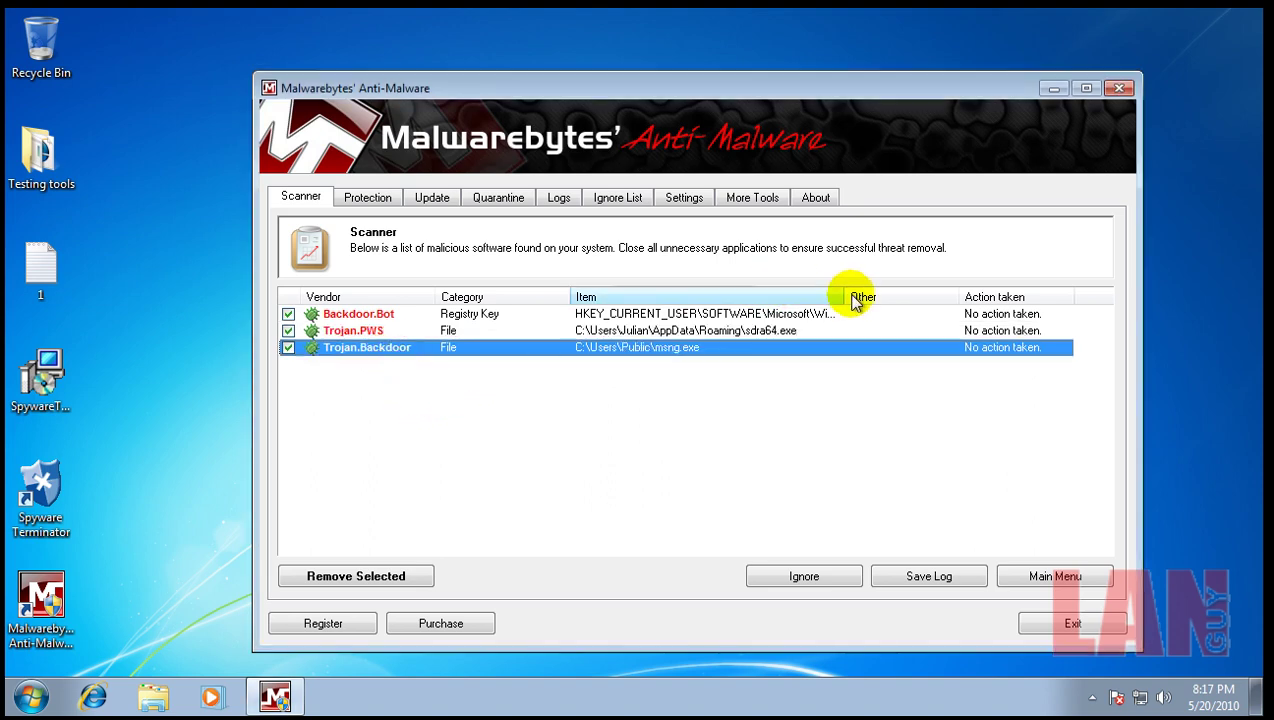
{"action": "left_click_drag", "start_coordinate": [854, 303], "coordinate": [955, 285]}
{"action": "left_click", "coordinate": [884, 313]}
Remove the checked Malwarebytes detections, decline the restart, and close Malwarebytes.
{"action": "left_click", "coordinate": [416, 577]}
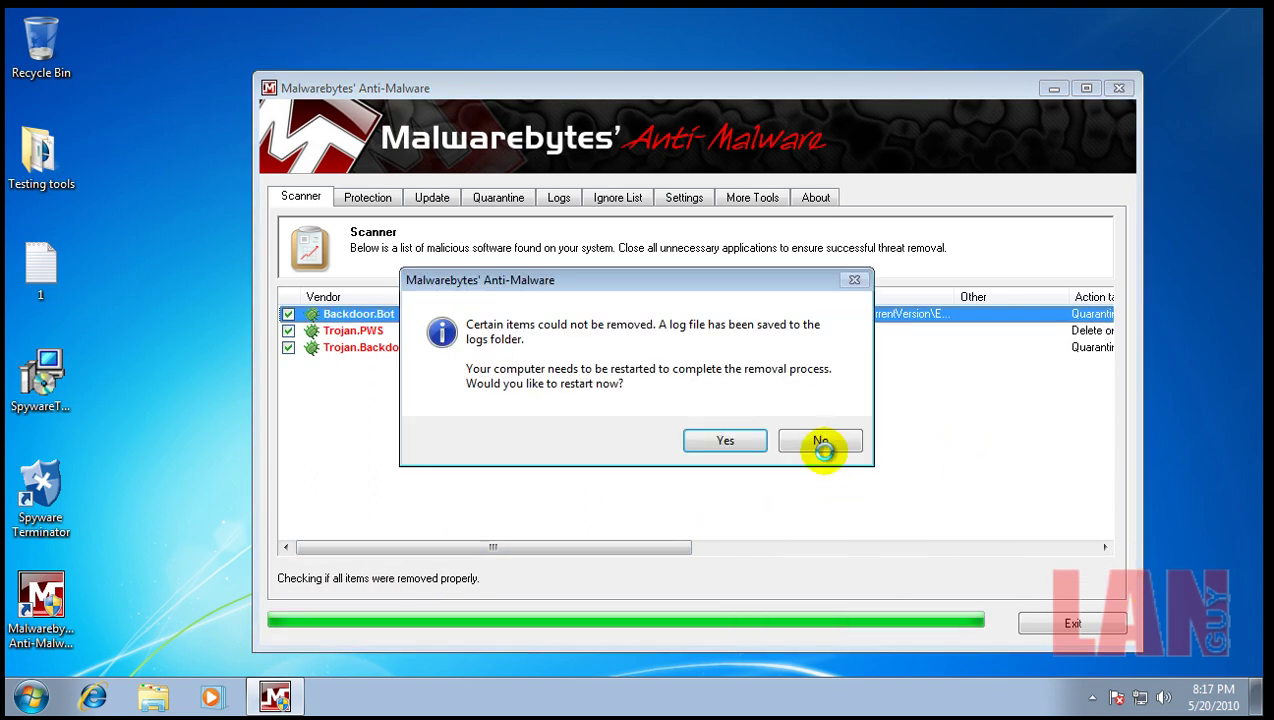
{"action": "left_click", "coordinate": [930, 326]}
{"action": "left_click", "coordinate": [821, 441]}
{"action": "left_click", "coordinate": [1119, 89]}
Run SAS_811239 from the Testing tools folder despite the unknown publisher and close the folder window.
{"action": "double_click", "coordinate": [40, 156]}
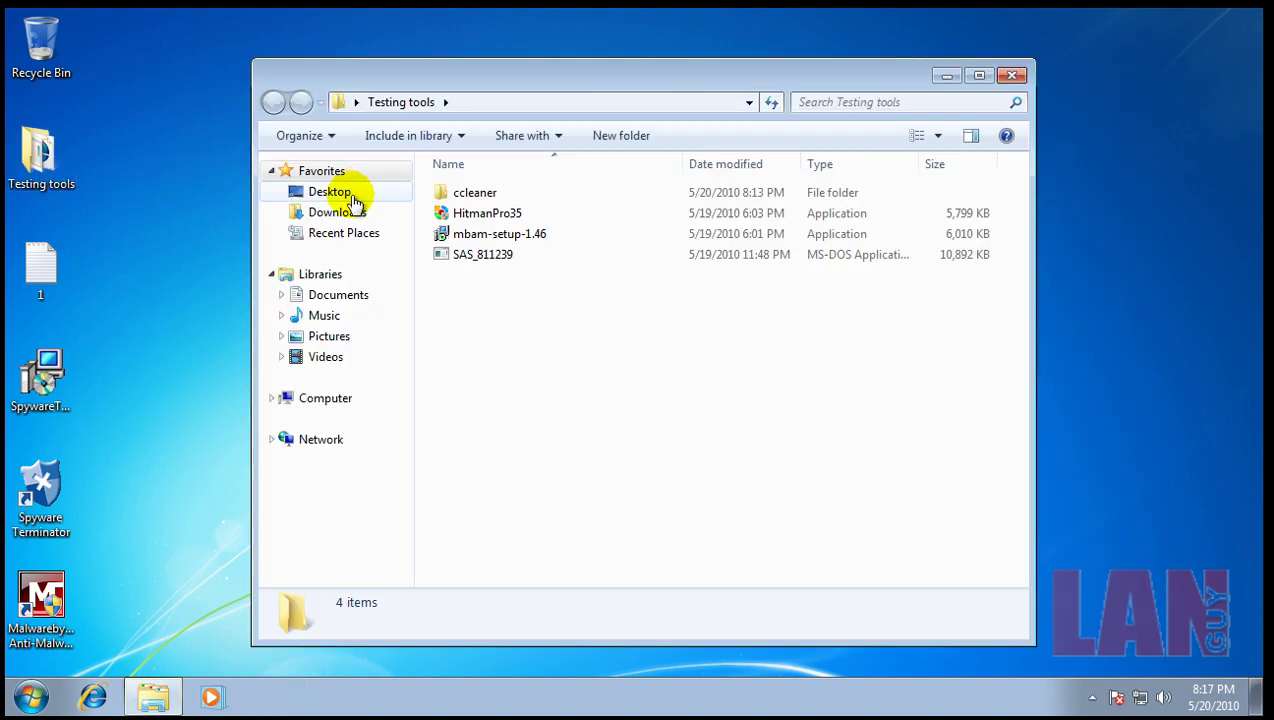
{"action": "double_click", "coordinate": [491, 256]}
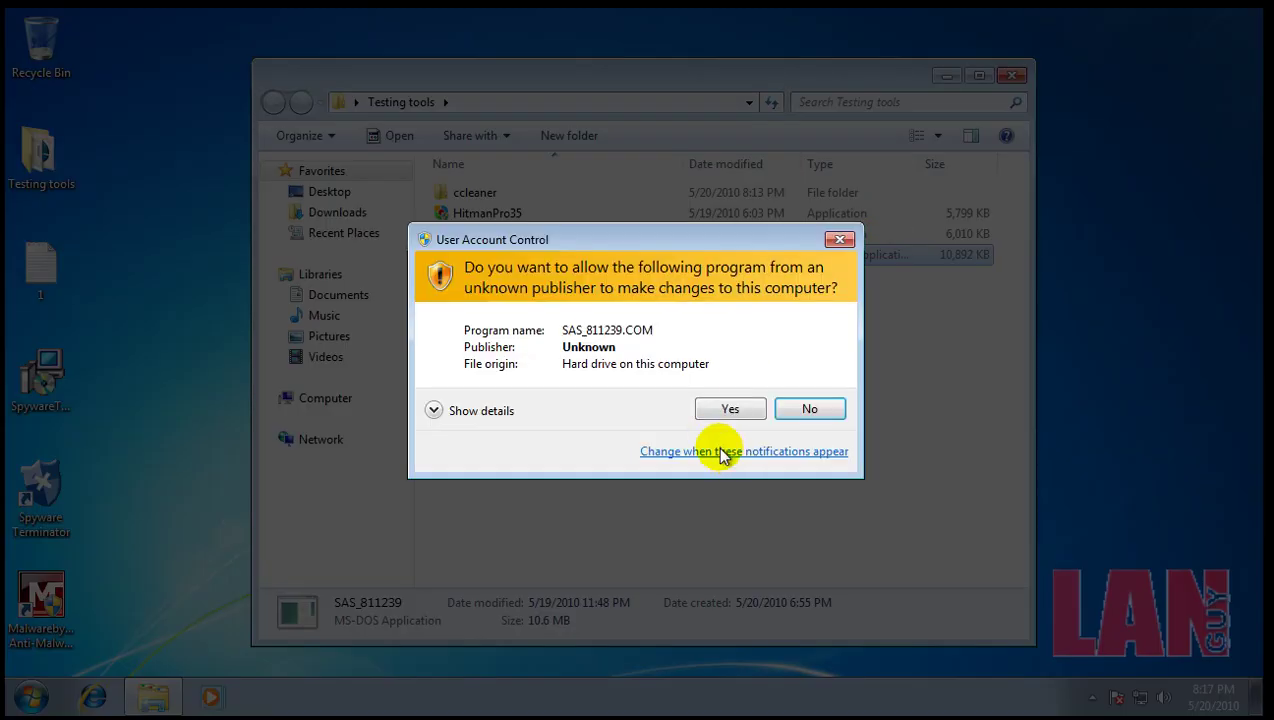
{"action": "left_click", "coordinate": [734, 406]}
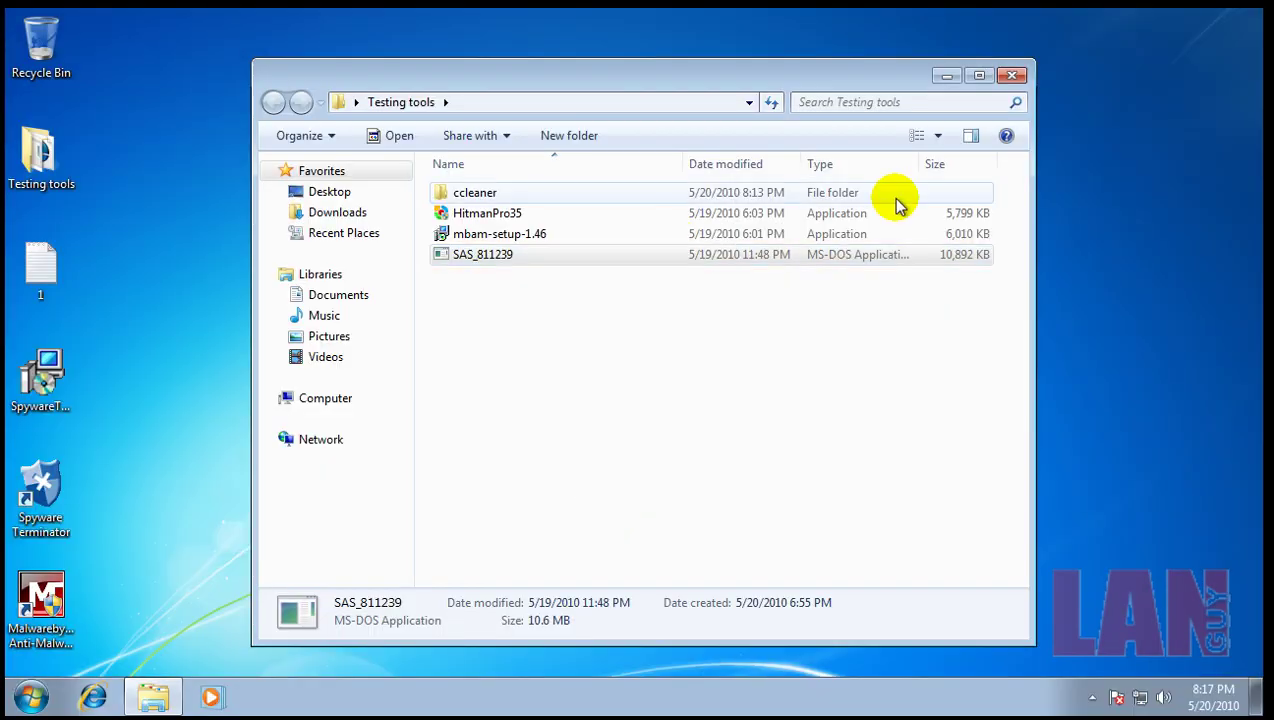
{"action": "left_click", "coordinate": [1012, 77]}
{"action": "left_click", "coordinate": [873, 497]}
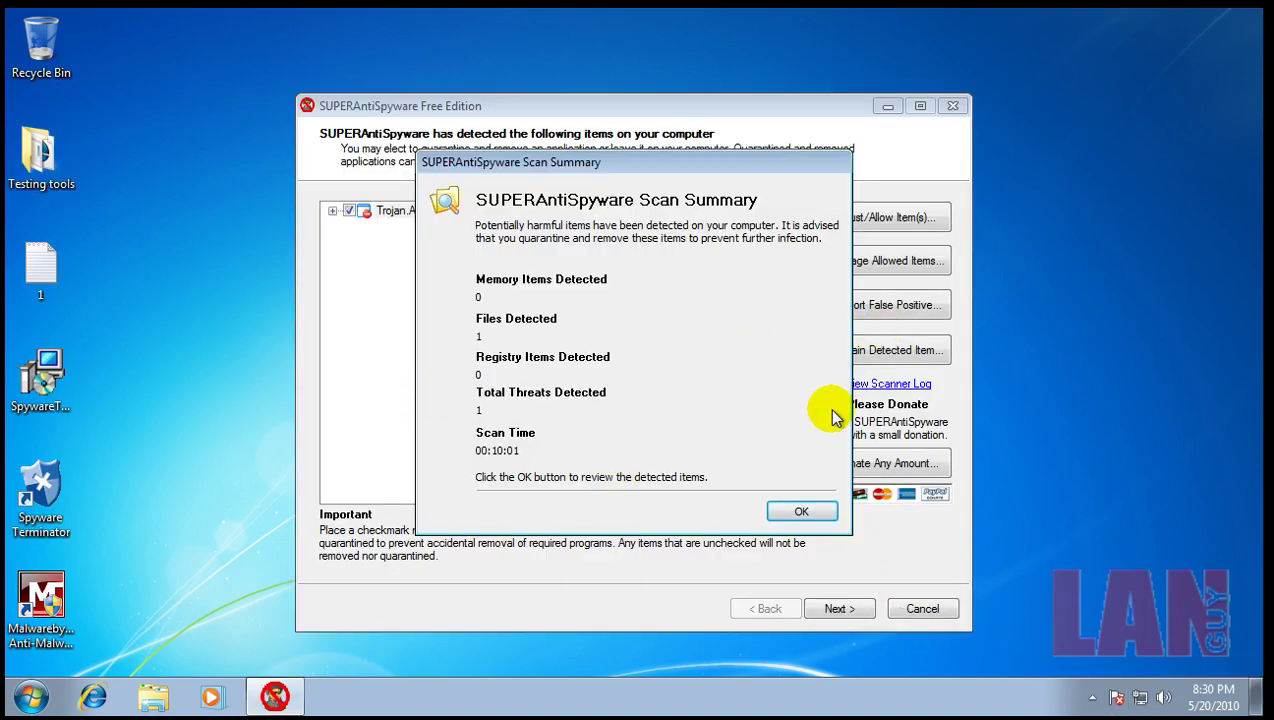
Review the file listed under Trojan.Agent/Gen-Nullo[Short] in the SUPERAntiSpyware results, and quarantine and remove the detection.
{"action": "left_click", "coordinate": [805, 511]}
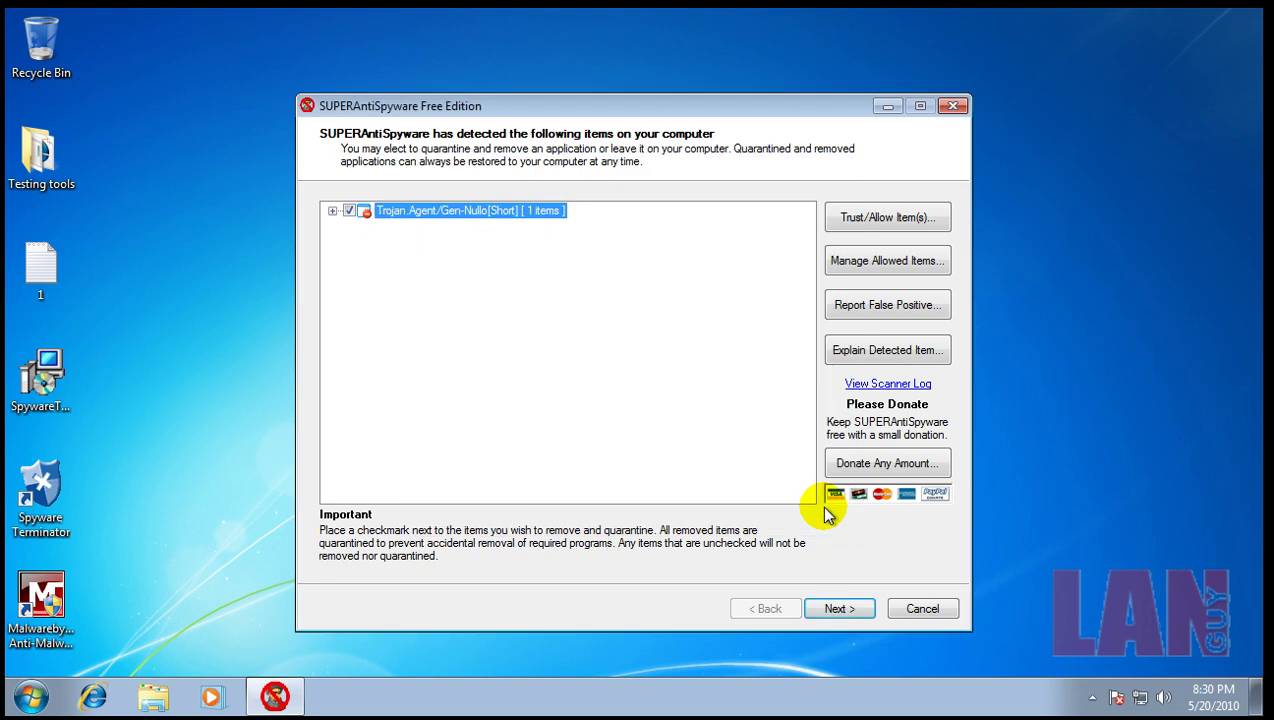
{"action": "left_click", "coordinate": [332, 212]}
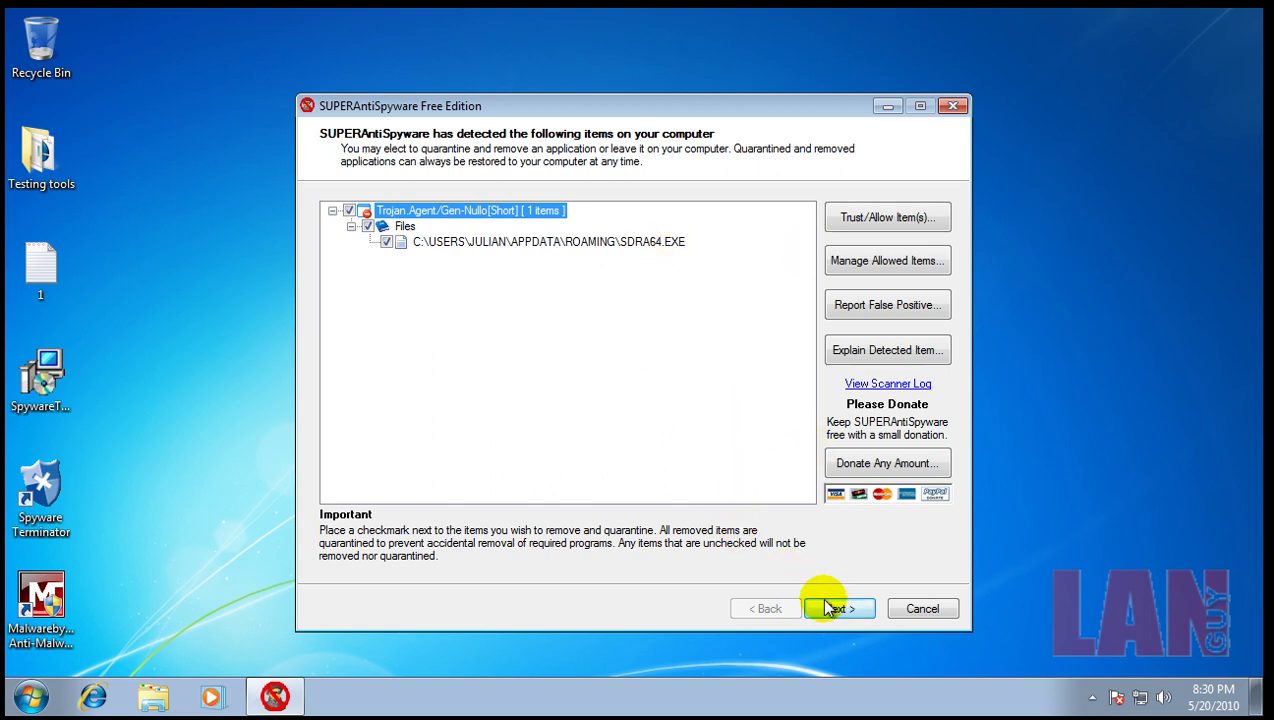
{"action": "left_click", "coordinate": [332, 211]}
{"action": "left_click", "coordinate": [332, 211]}
{"action": "left_click", "coordinate": [836, 609]}
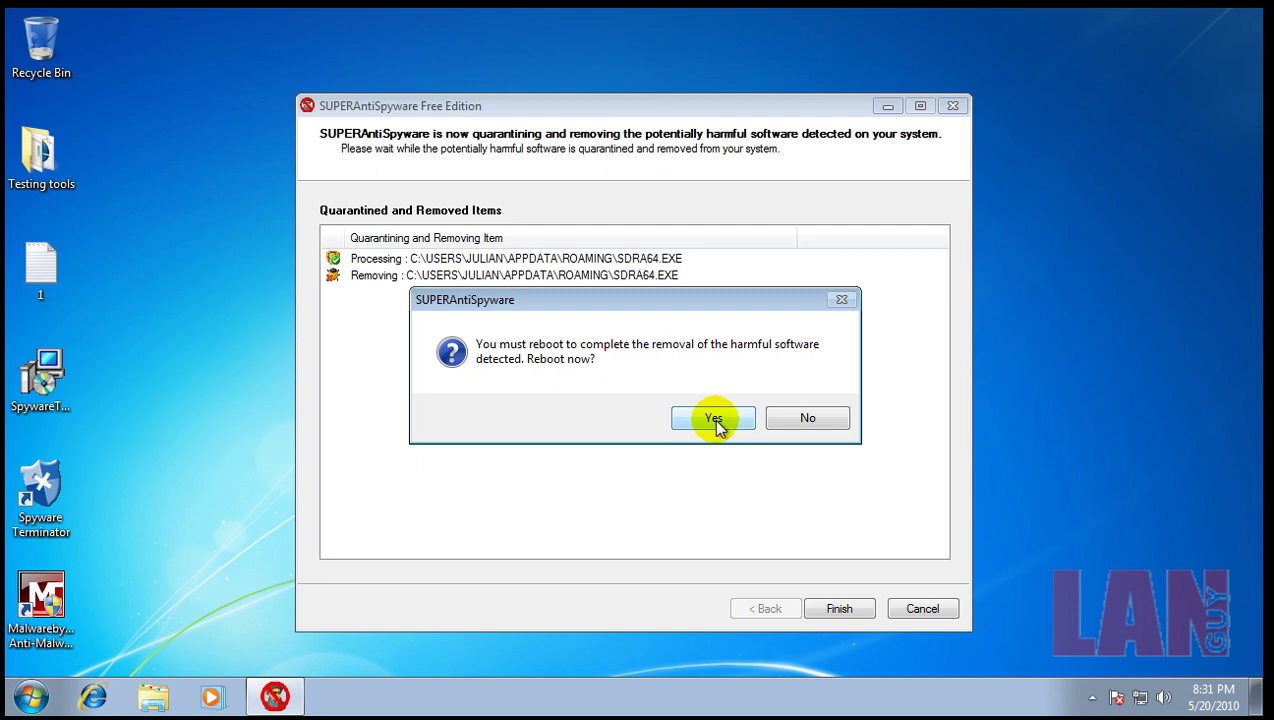
Reboot to complete the SUPERAntiSpyware removal and close the Hitman Pro scan results.
{"action": "left_click", "coordinate": [716, 420]}
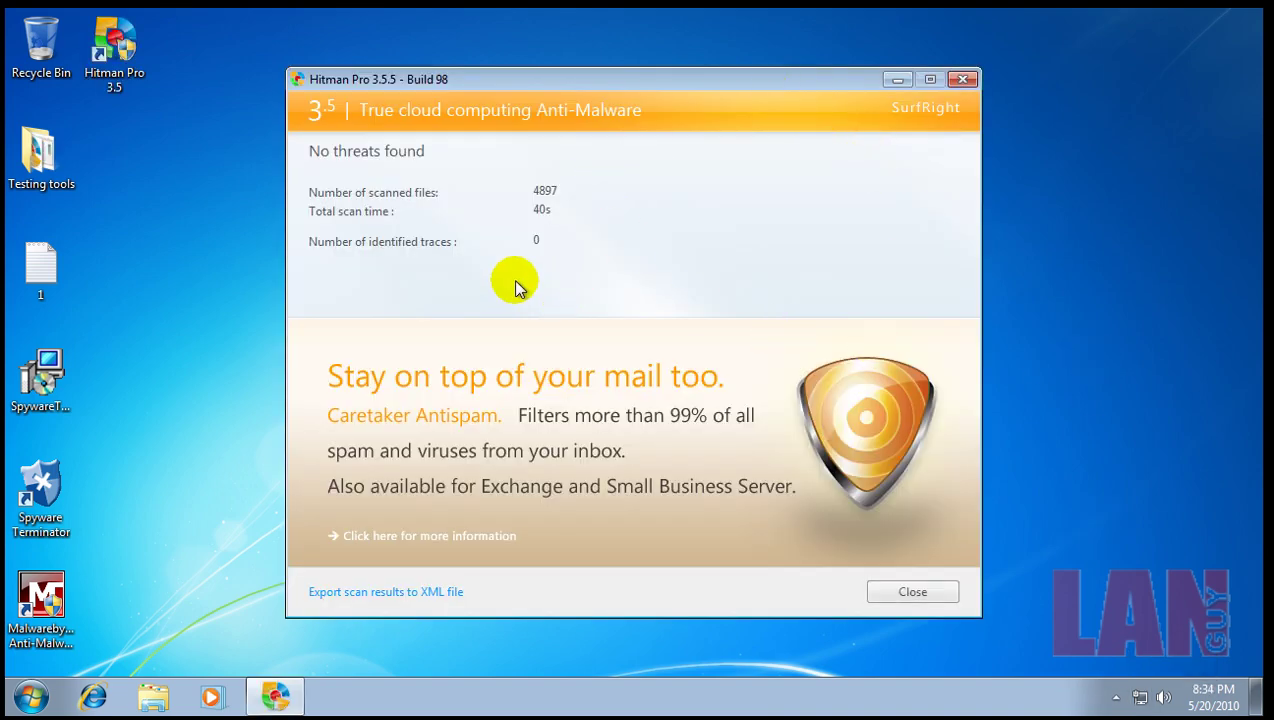
{"action": "left_click", "coordinate": [922, 591]}
Open Spyware Terminator from the hidden notification icons, start Task Manager, and move the Spyware Terminator window clear of it.
{"action": "left_click", "coordinate": [1117, 699]}
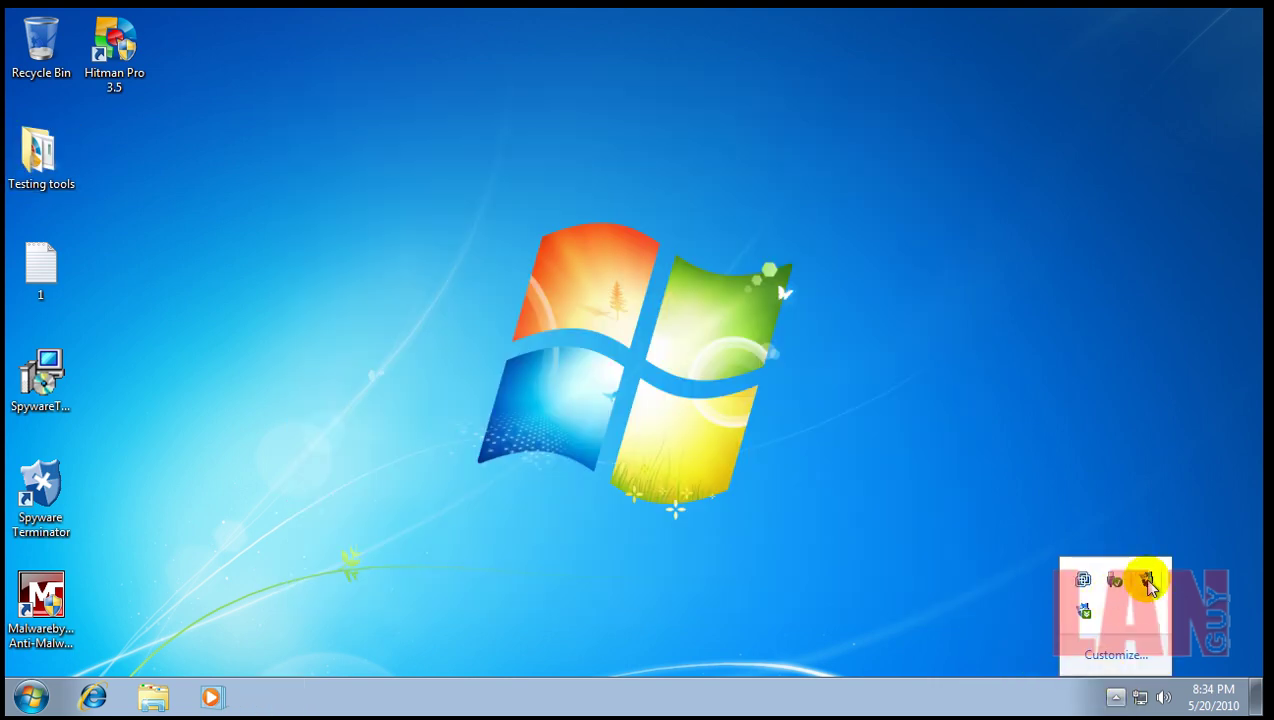
{"action": "double_click", "coordinate": [1148, 582]}
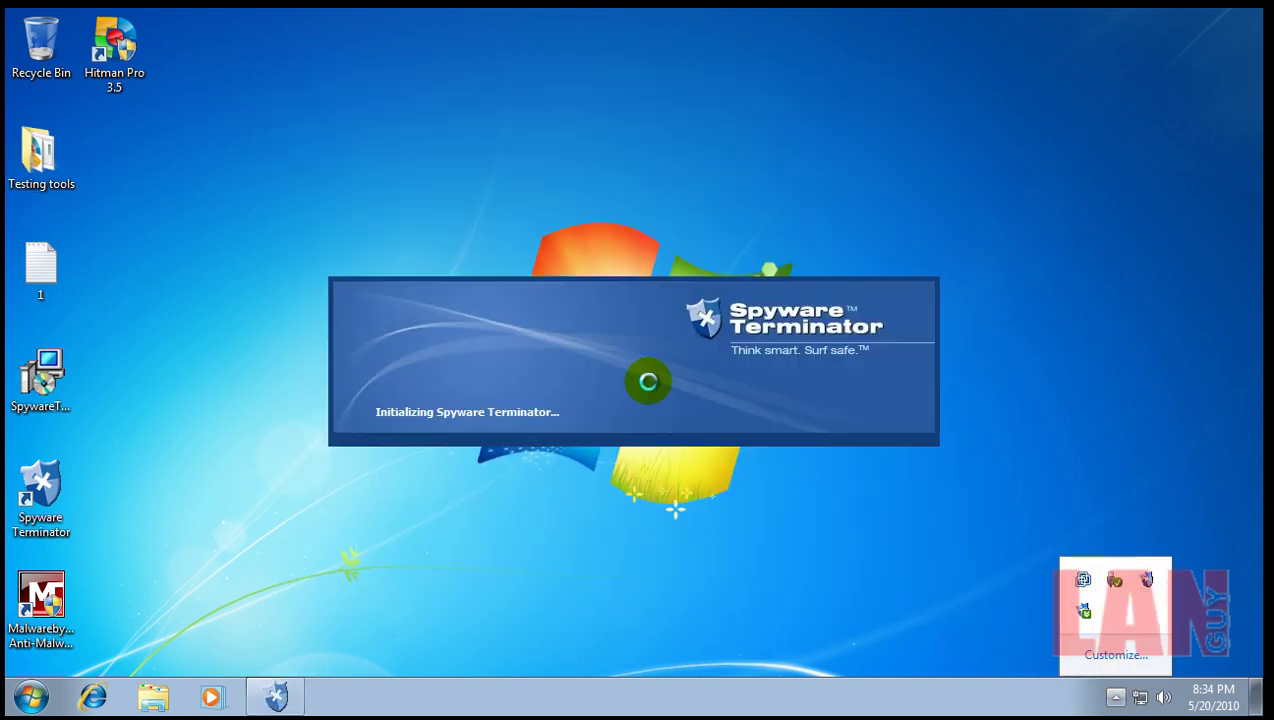
{"action": "right_click", "coordinate": [427, 683]}
{"action": "left_click", "coordinate": [465, 622]}
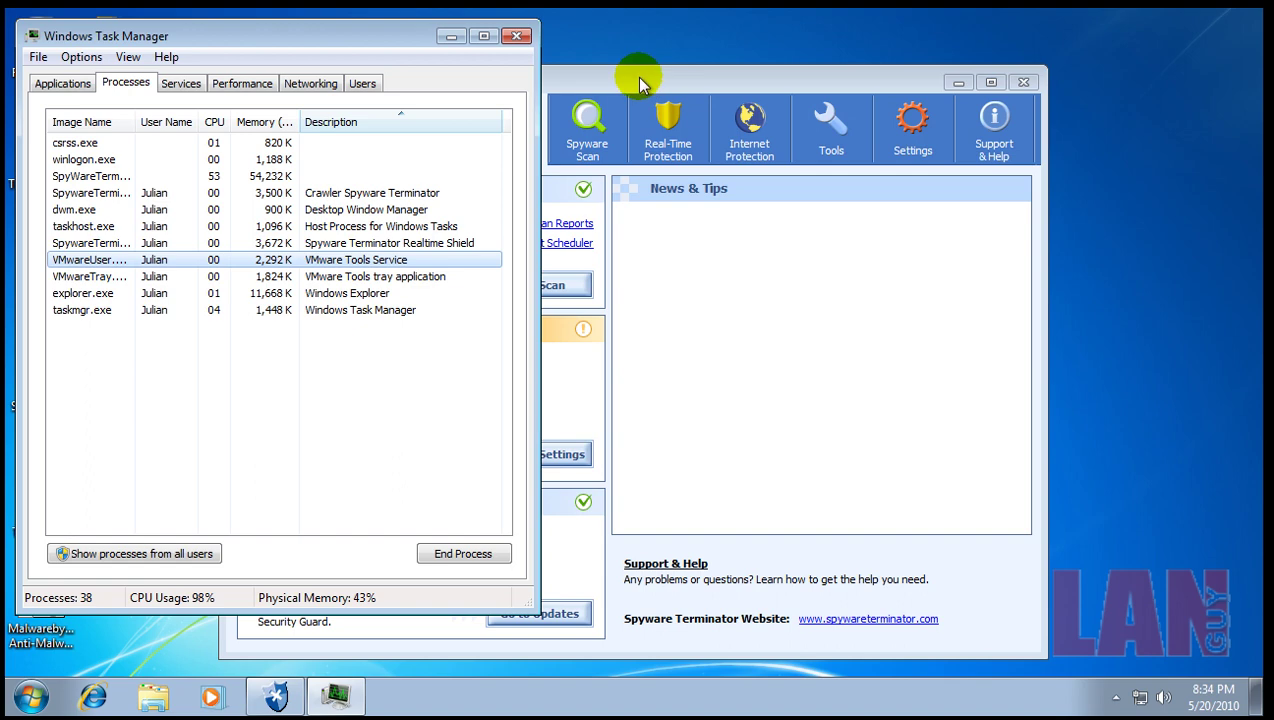
{"action": "left_click", "coordinate": [639, 78]}
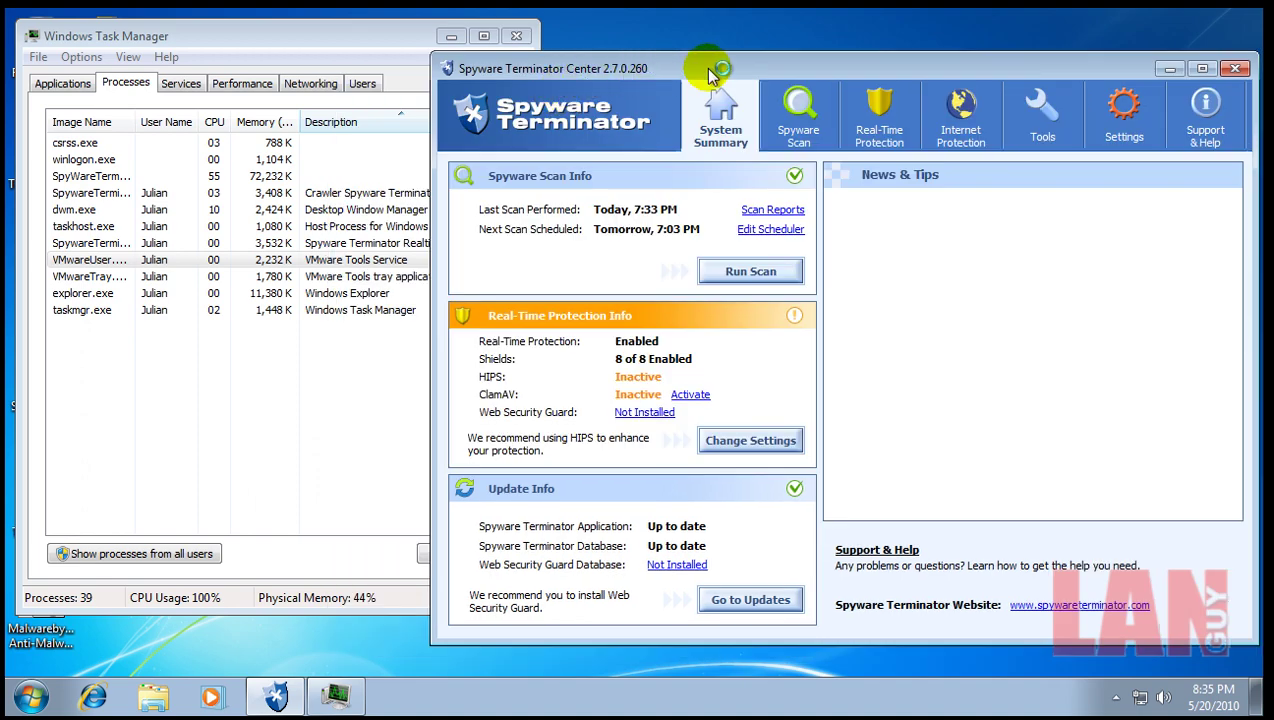
{"action": "left_click", "coordinate": [397, 40]}
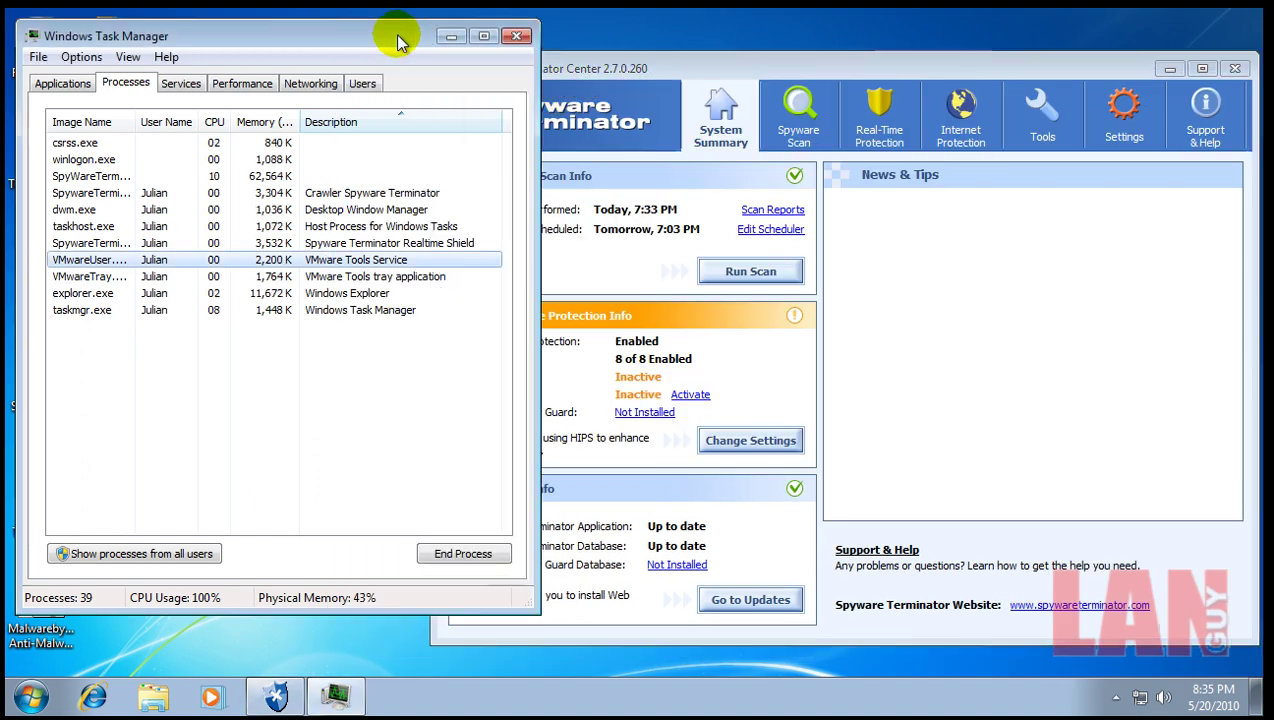
{"action": "left_click", "coordinate": [460, 562]}
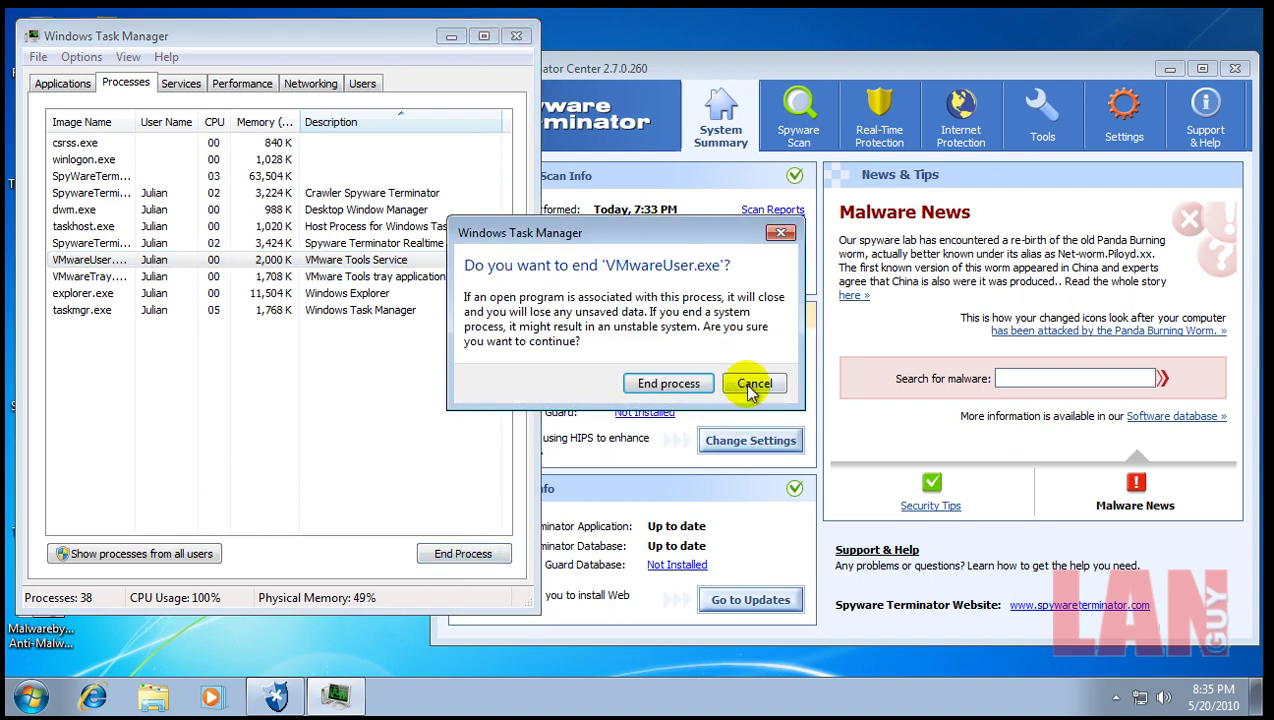
{"action": "left_click", "coordinate": [751, 381]}
Show processes from all users in Task Manager and sort the list by description.
{"action": "left_click", "coordinate": [136, 553]}
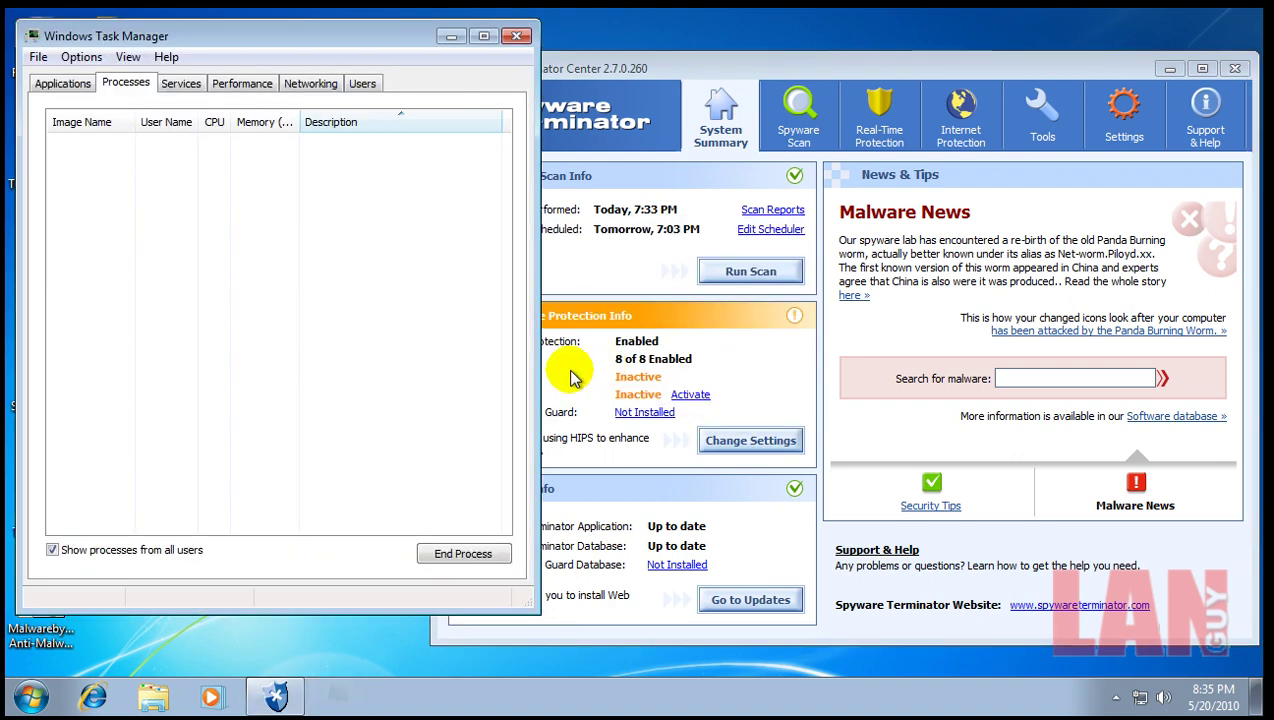
{"action": "left_click", "coordinate": [321, 127]}
{"action": "left_click", "coordinate": [345, 123]}
{"action": "left_click", "coordinate": [347, 124]}
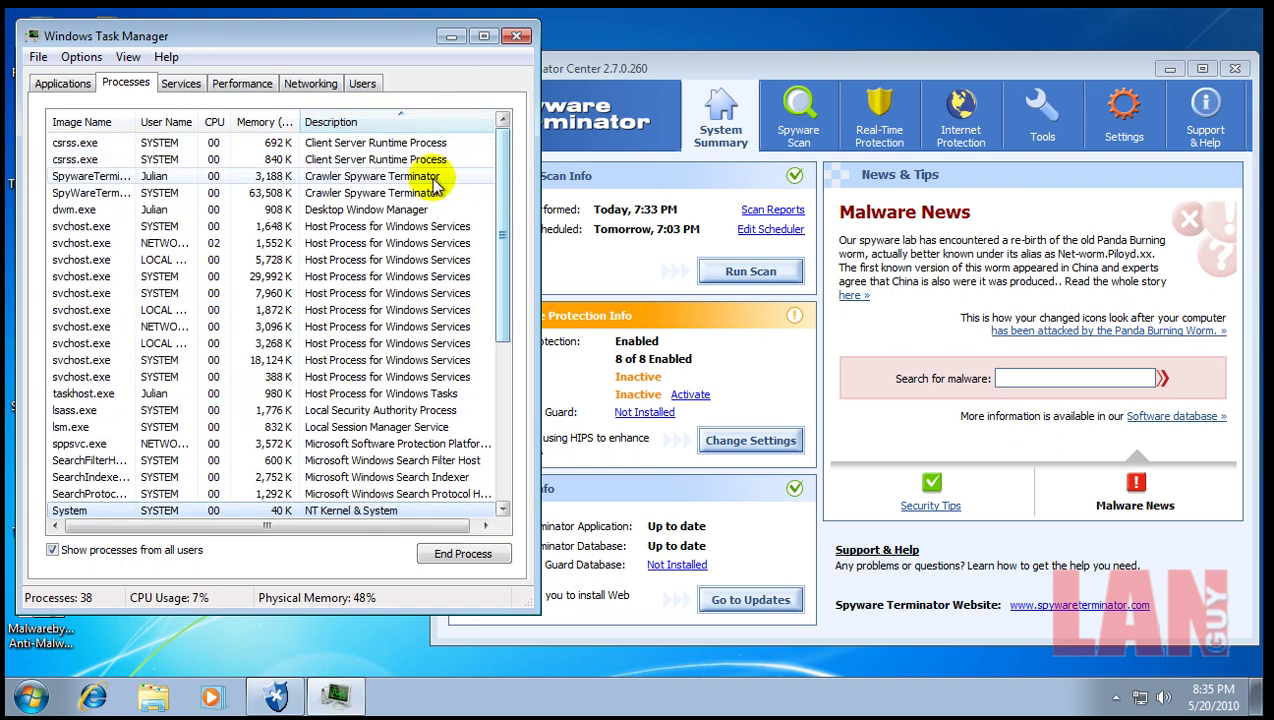
Examine the memory use of the Crawler Spyware Terminator and Spyware Terminator Realtime Shield processes.
{"action": "left_click", "coordinate": [413, 176]}
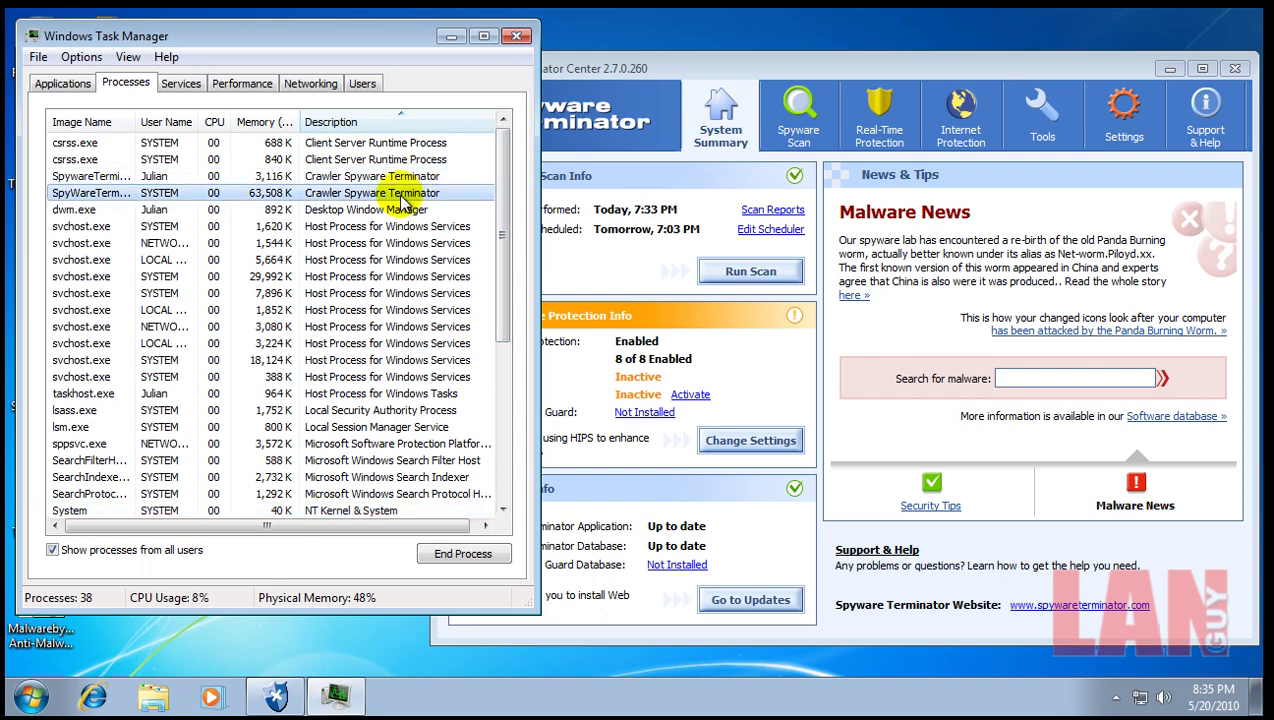
{"action": "scroll", "coordinate": [500, 235], "scroll_direction": "down", "scroll_amount": 1}
{"action": "left_click_drag", "start_coordinate": [500, 235], "coordinate": [484, 350]}
{"action": "left_click", "coordinate": [360, 376]}
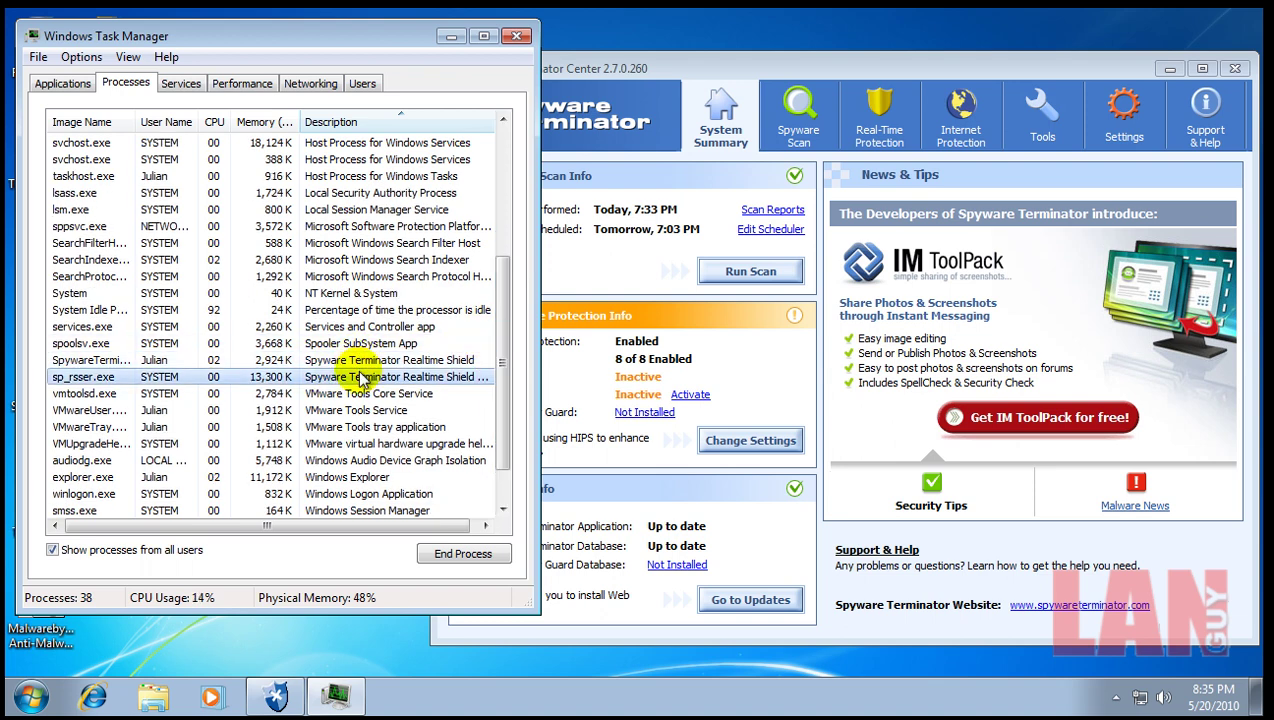
{"action": "key", "text": "Up"}
{"action": "key", "text": "Up"}
{"action": "key", "text": "Down"}
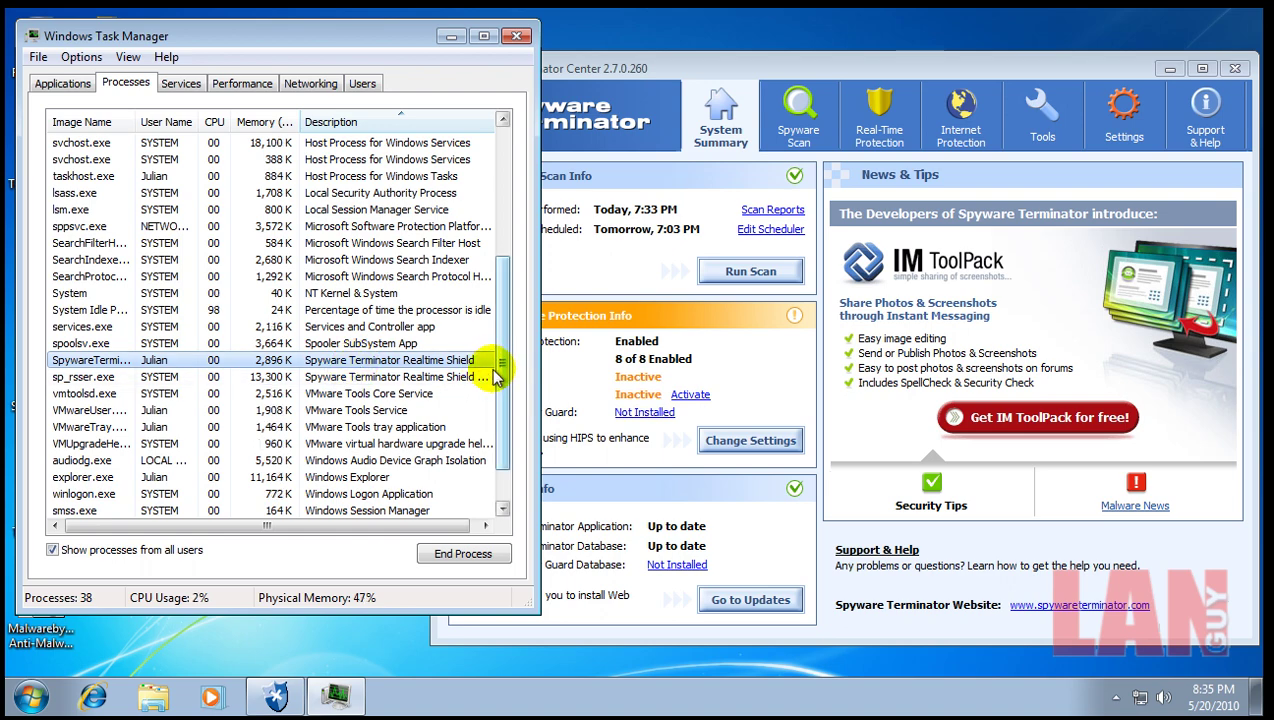
{"action": "left_click_drag", "start_coordinate": [503, 370], "coordinate": [524, 122]}
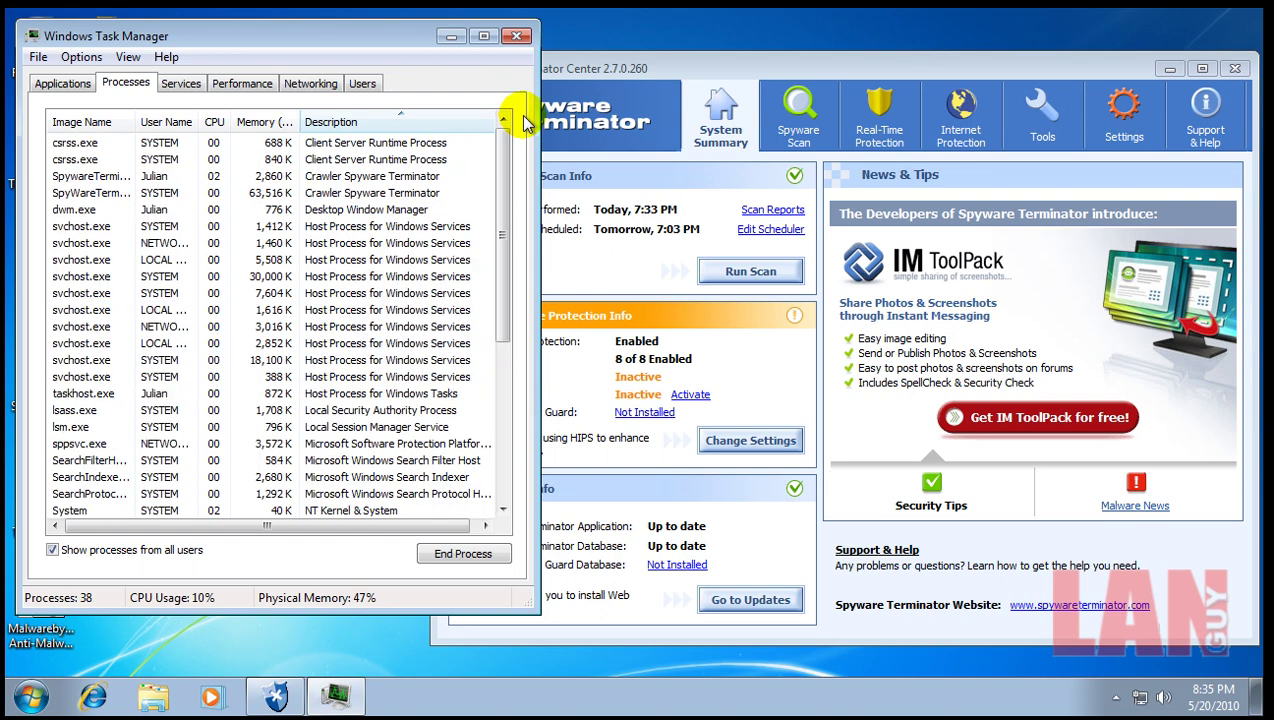
Close Task Manager and move the Spyware Terminator window to the middle of the desktop.
{"action": "left_click", "coordinate": [516, 36]}
{"action": "left_click_drag", "start_coordinate": [797, 78], "coordinate": [621, 61]}
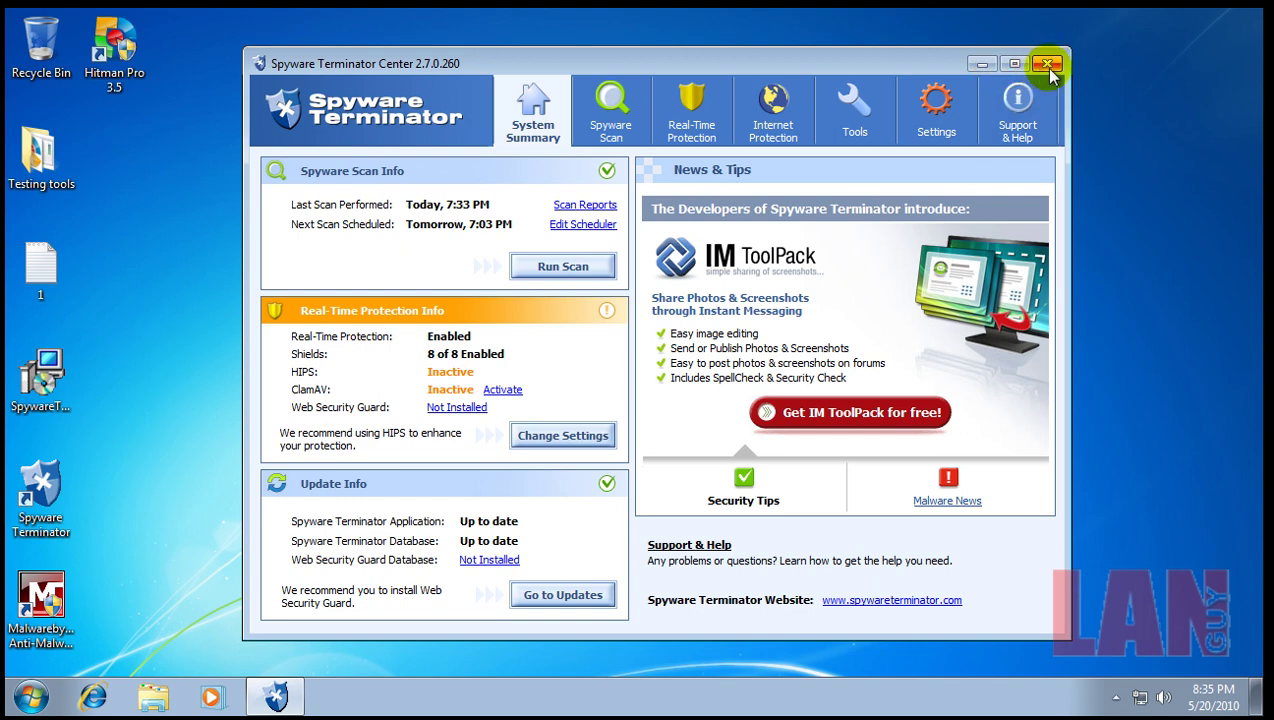
{"action": "left_click", "coordinate": [1173, 287]}
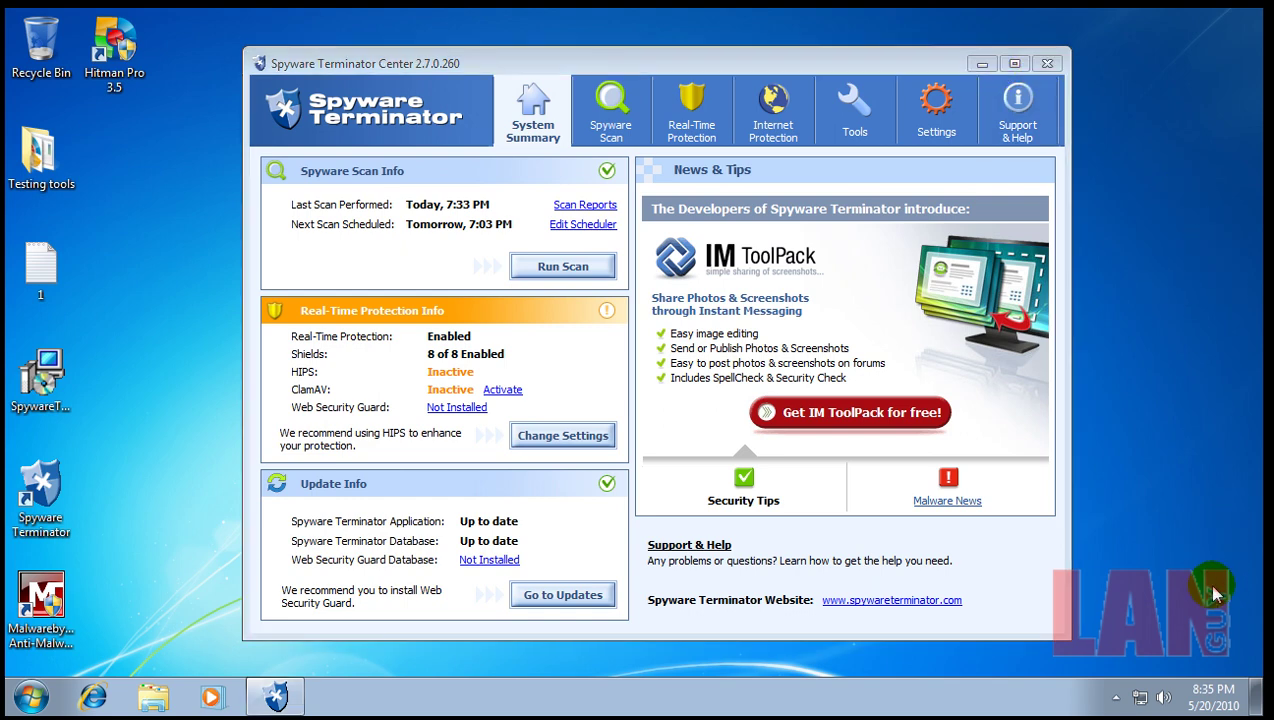